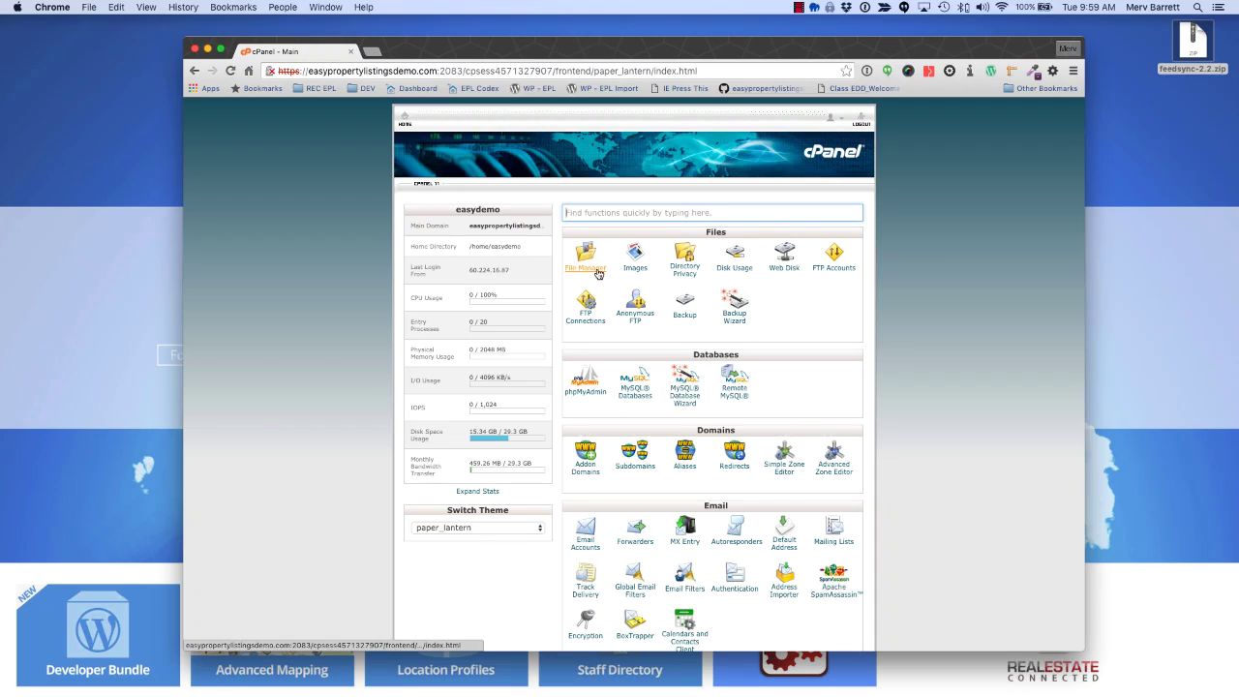
- In File Manager, create a new folder named XML inside public_html
click(598, 273)
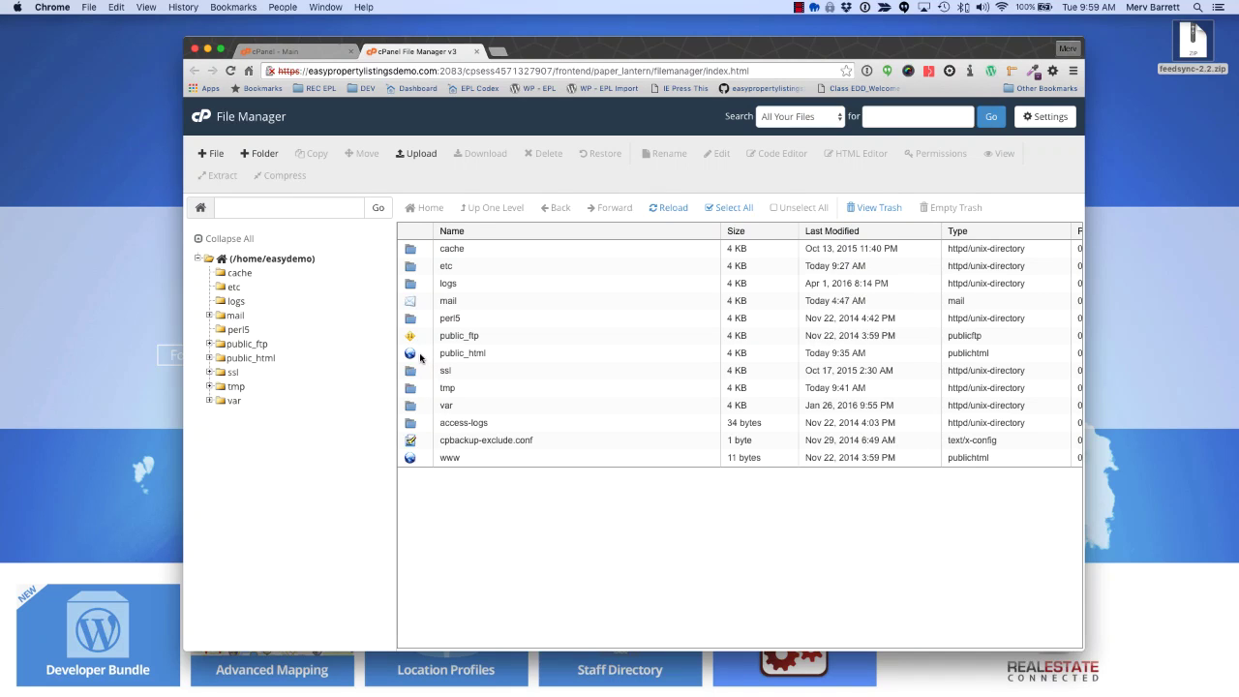
double_click(420, 358)
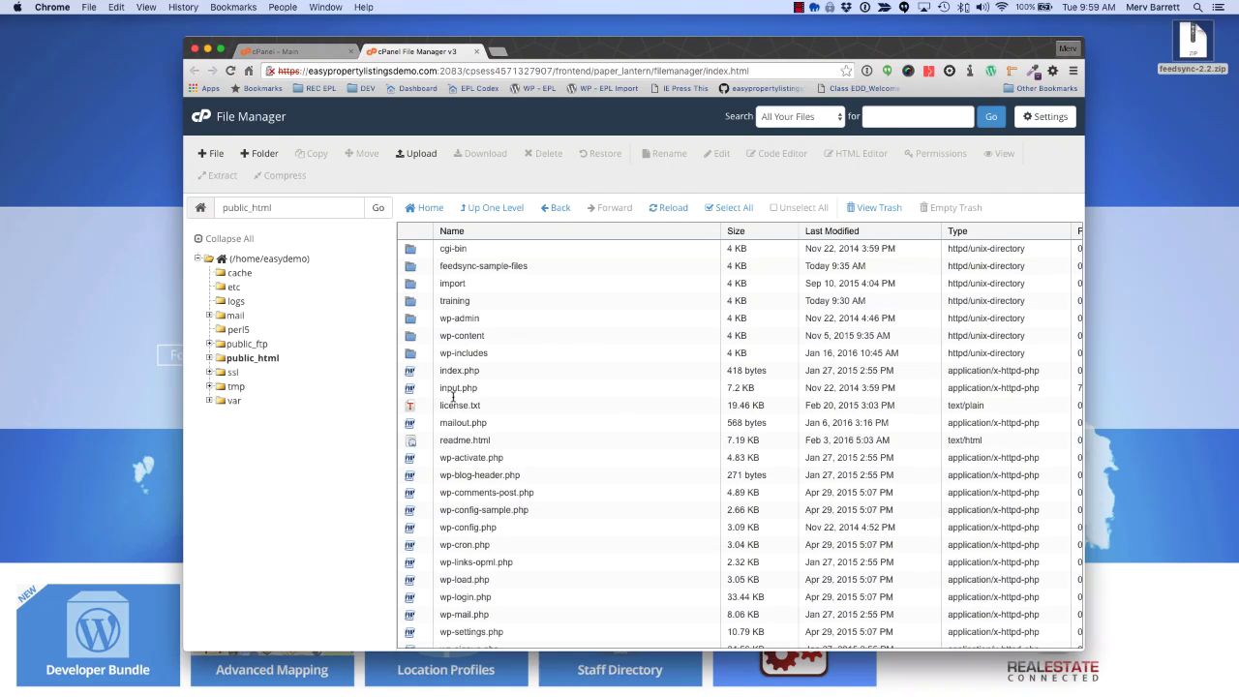
click(245, 158)
text(XML)
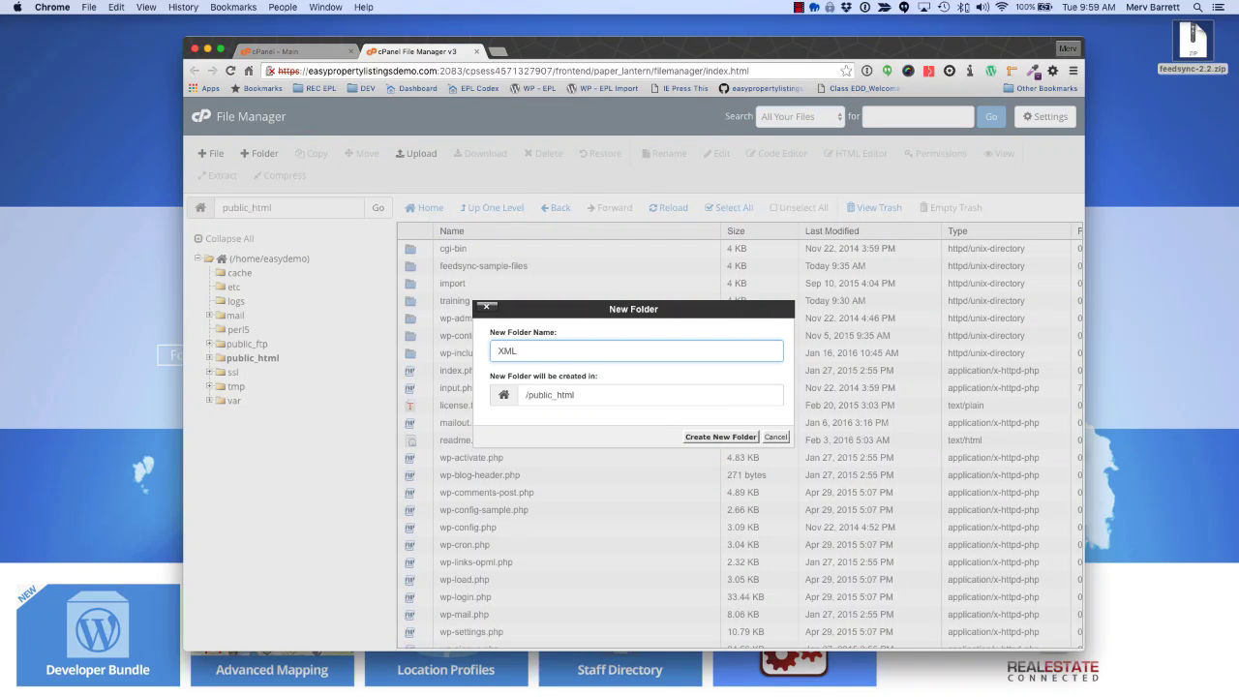
click(724, 437)
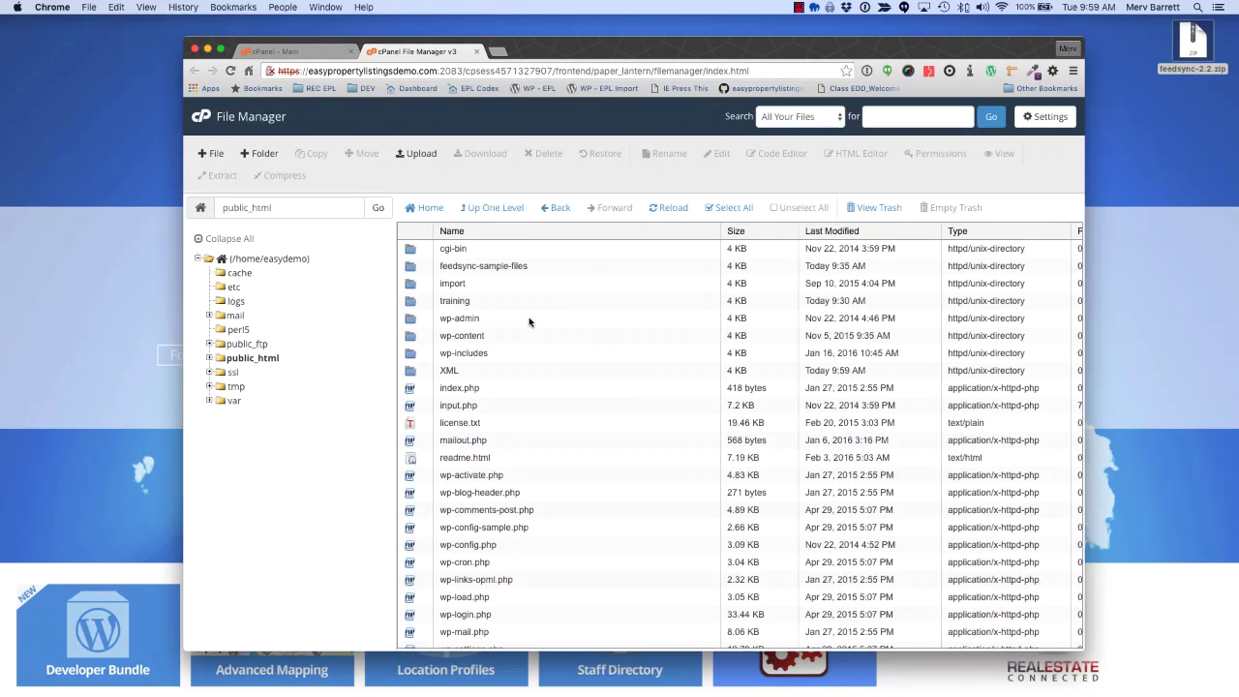
- Upload feedsync-2.2.zip (652.61 KB) into public_html/XML, then return to the File Manager tab
double_click(426, 370)
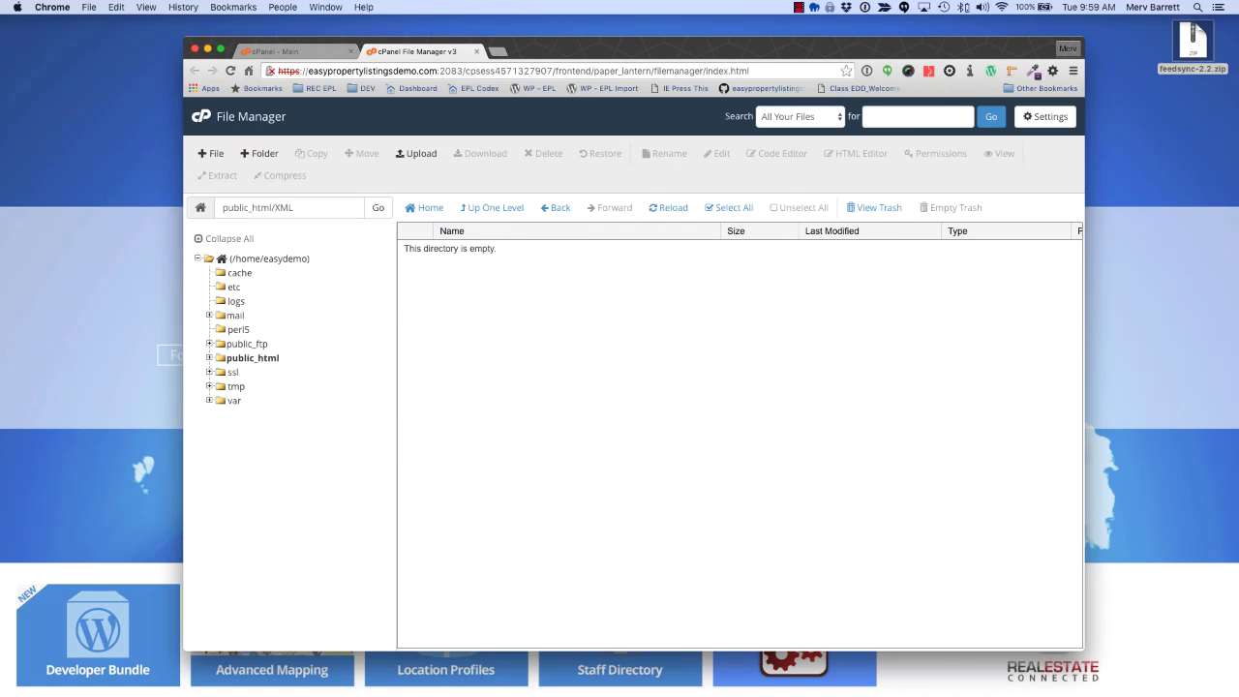
drag(1194, 34, 1166, 266)
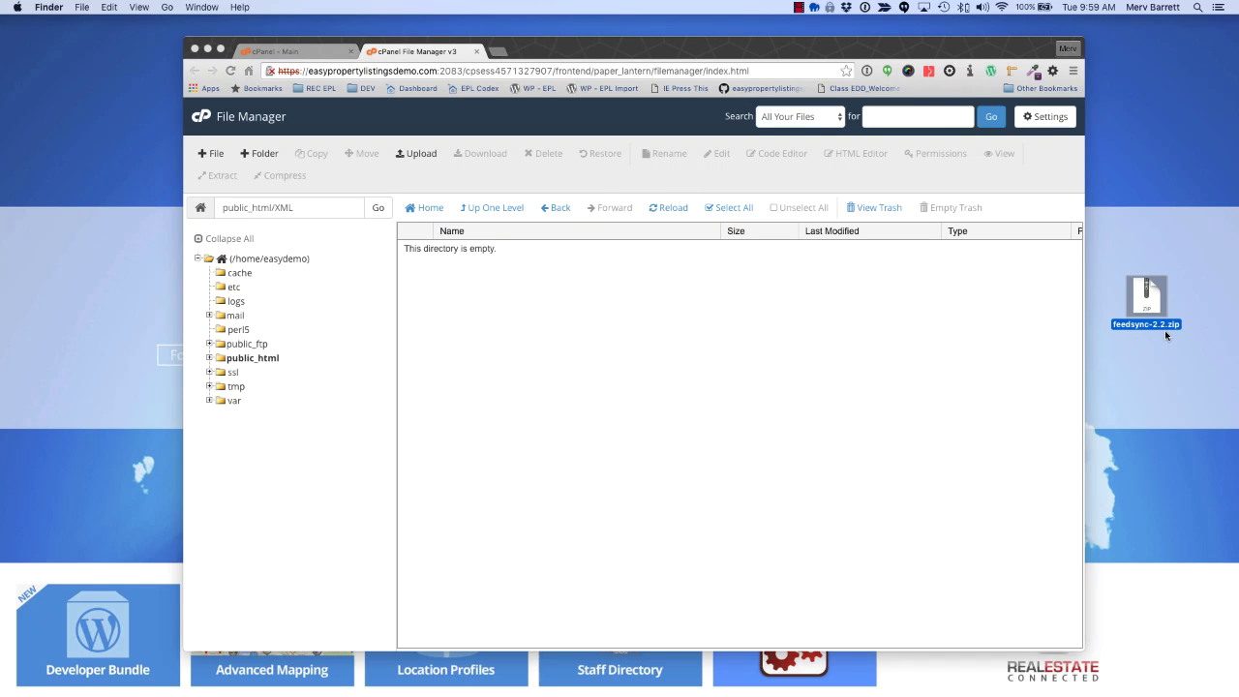
click(424, 157)
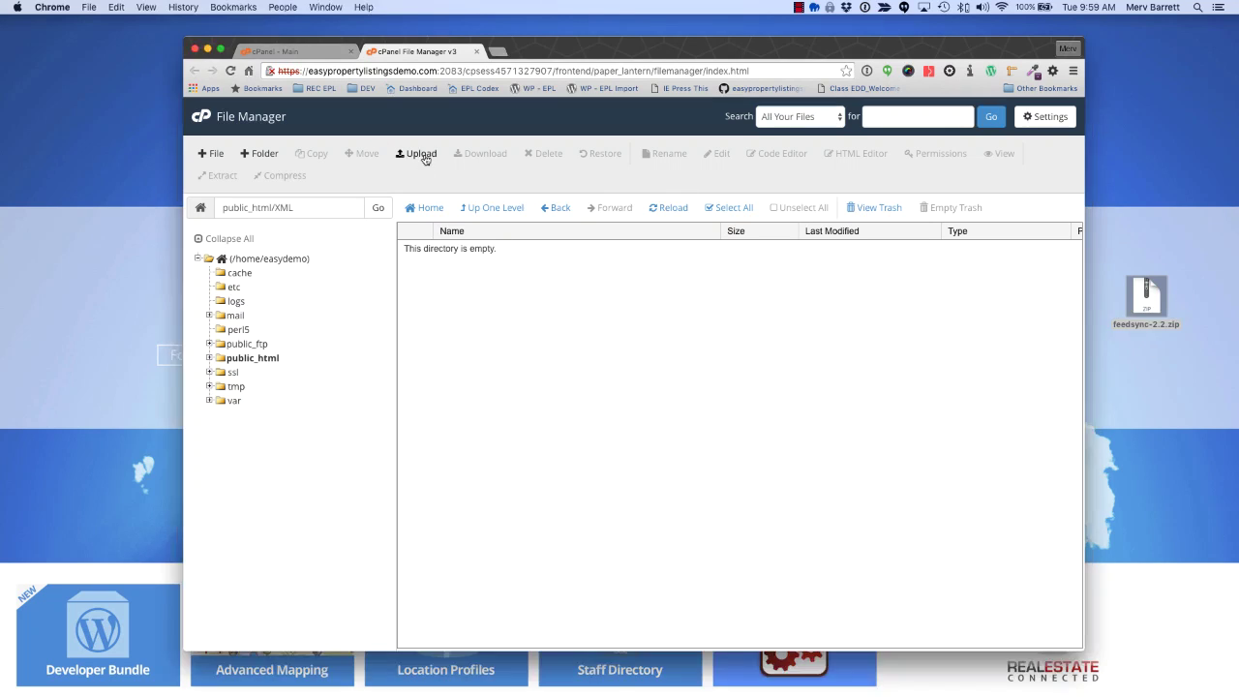
click(424, 157)
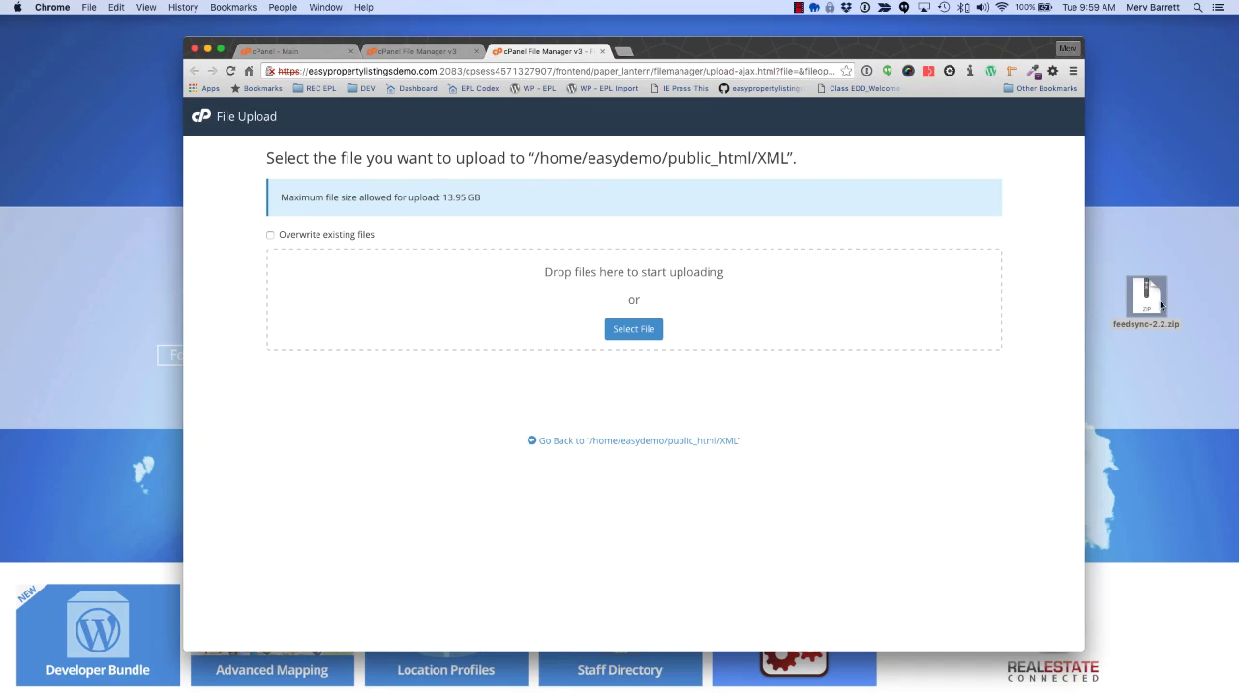
drag(1160, 303, 637, 319)
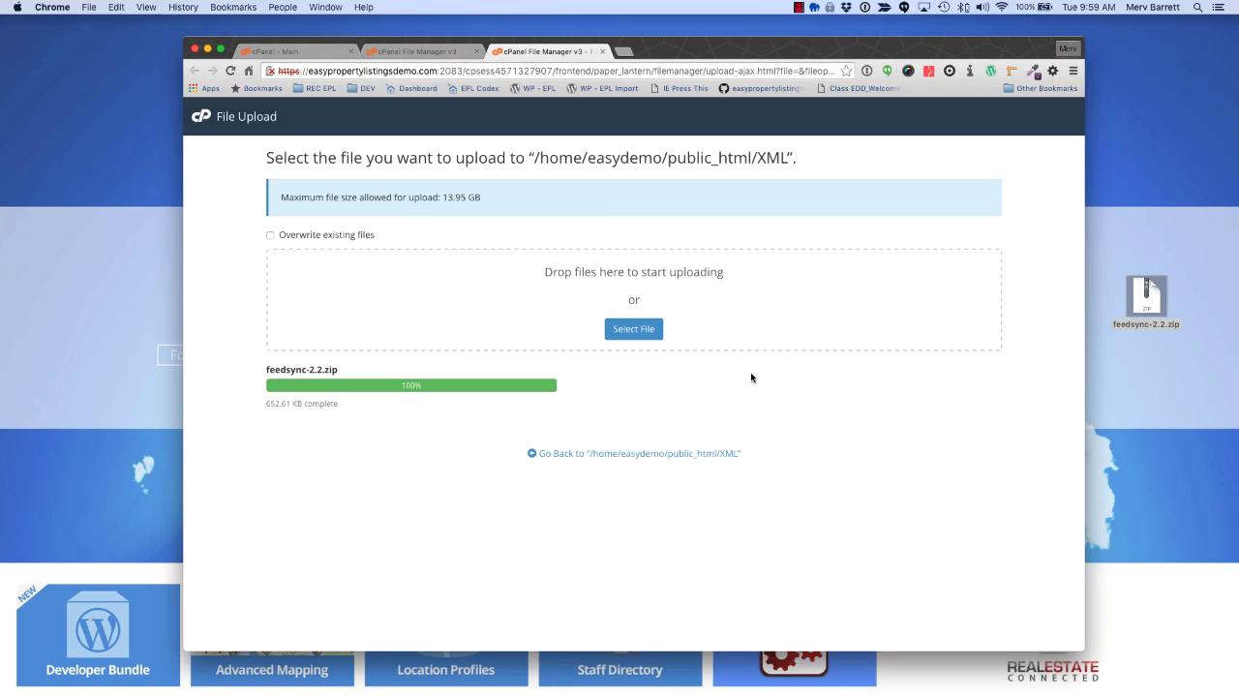
click(429, 55)
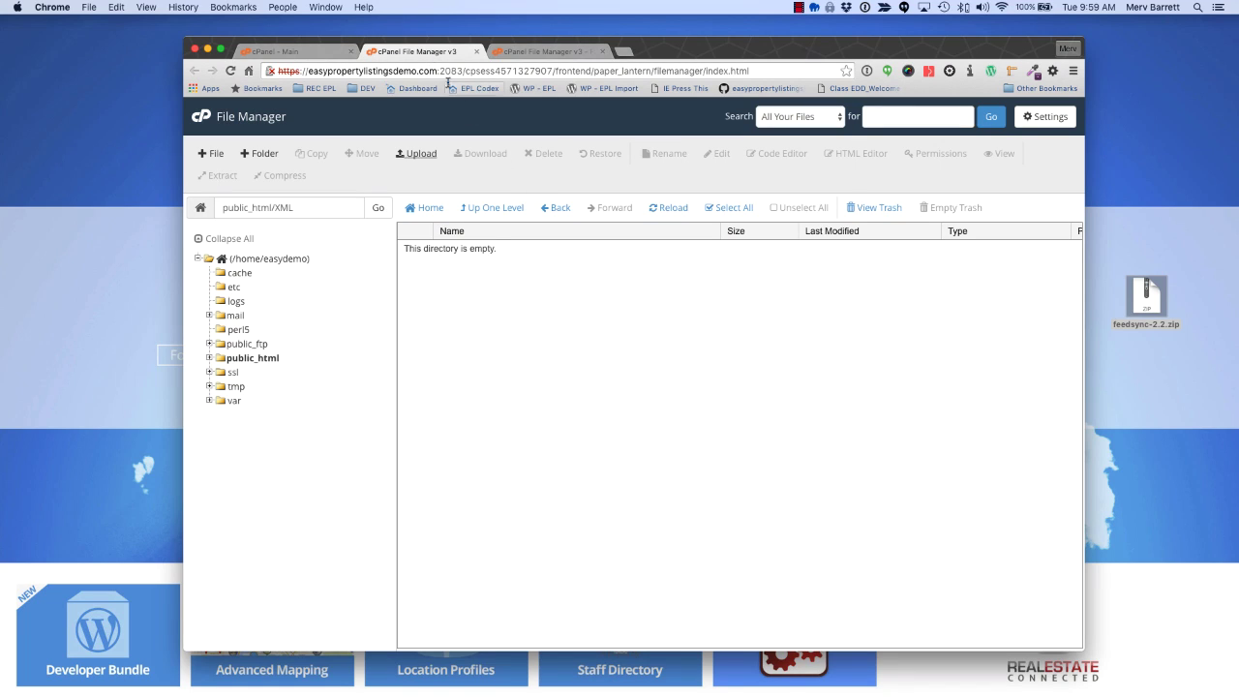
- Extract feedsync-2.2.zip into the XML folder
click(673, 209)
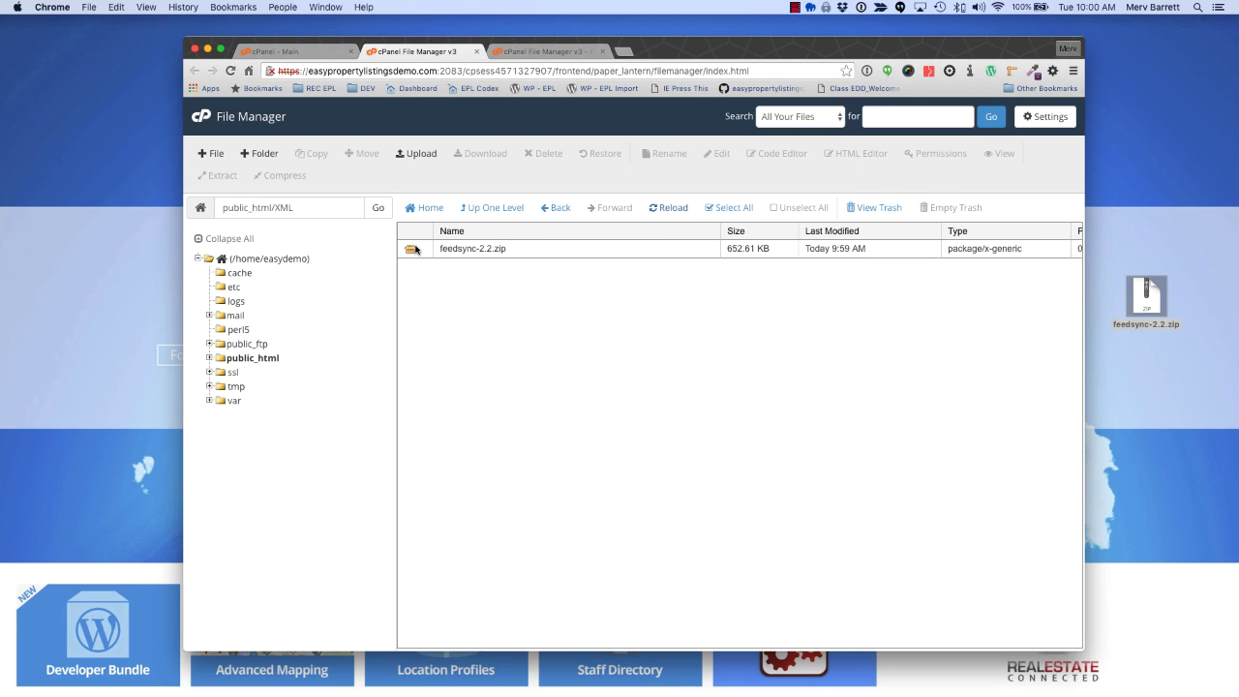
click(416, 249)
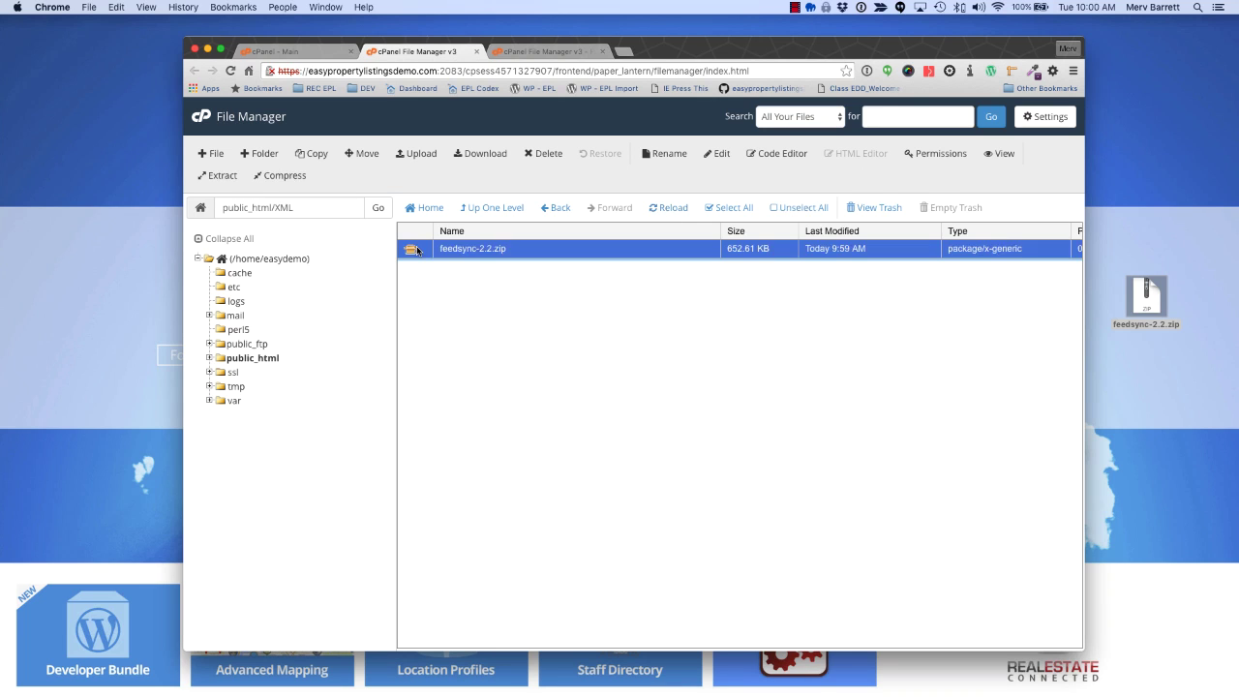
click(222, 176)
click(738, 441)
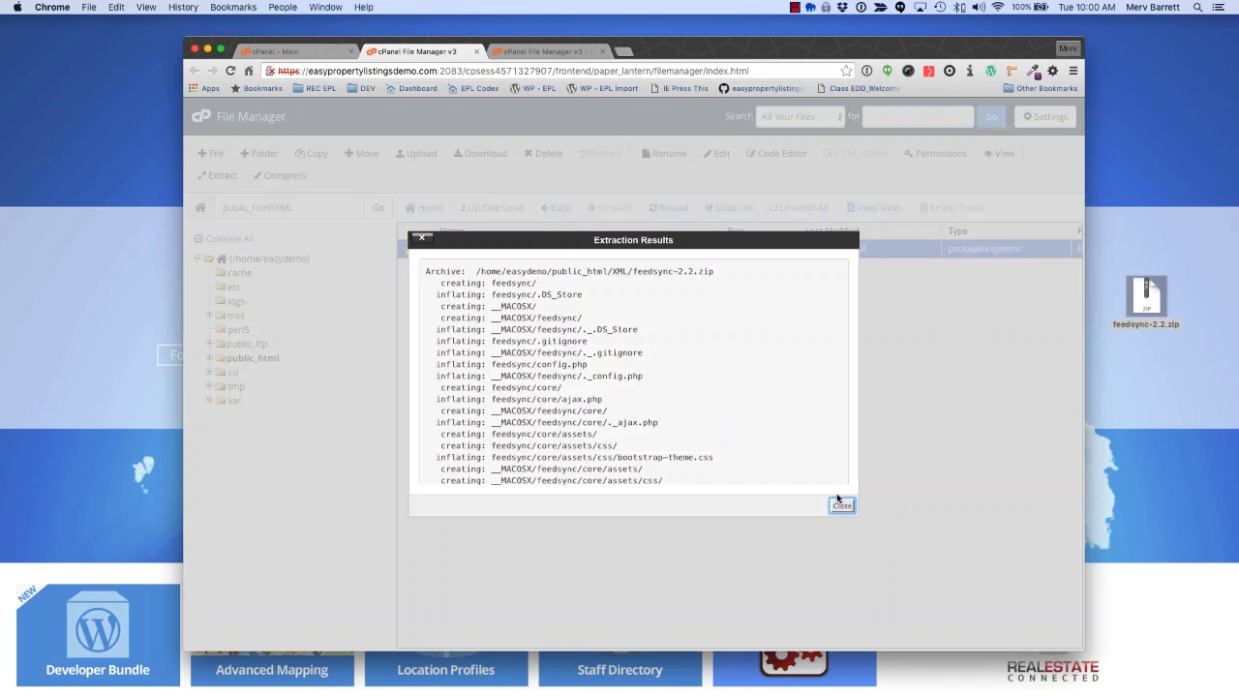
click(840, 505)
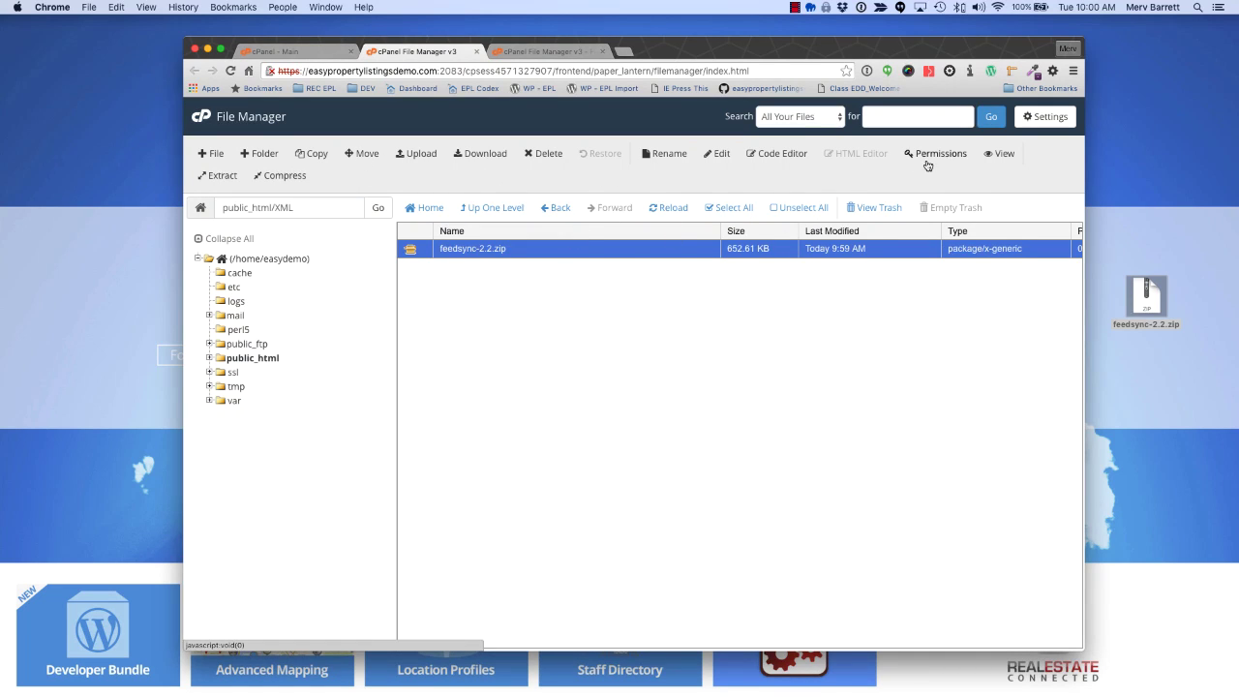
- Move the extracted __MACOSX folder to the trash
click(672, 207)
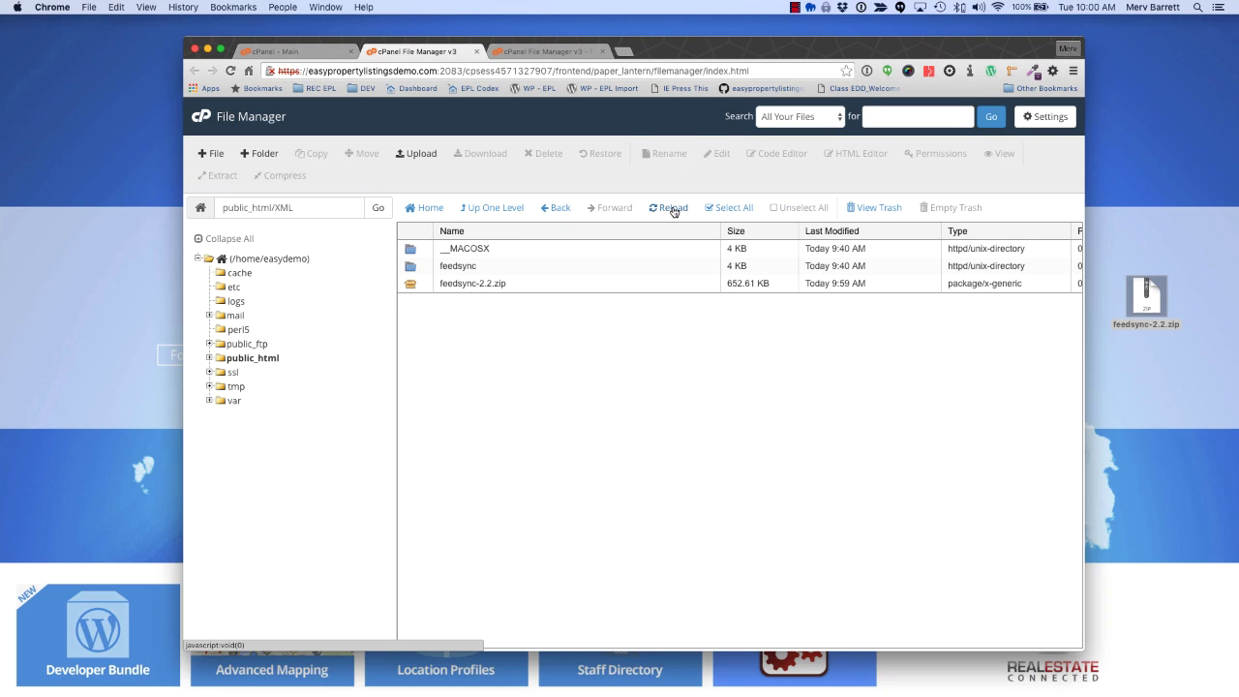
click(411, 251)
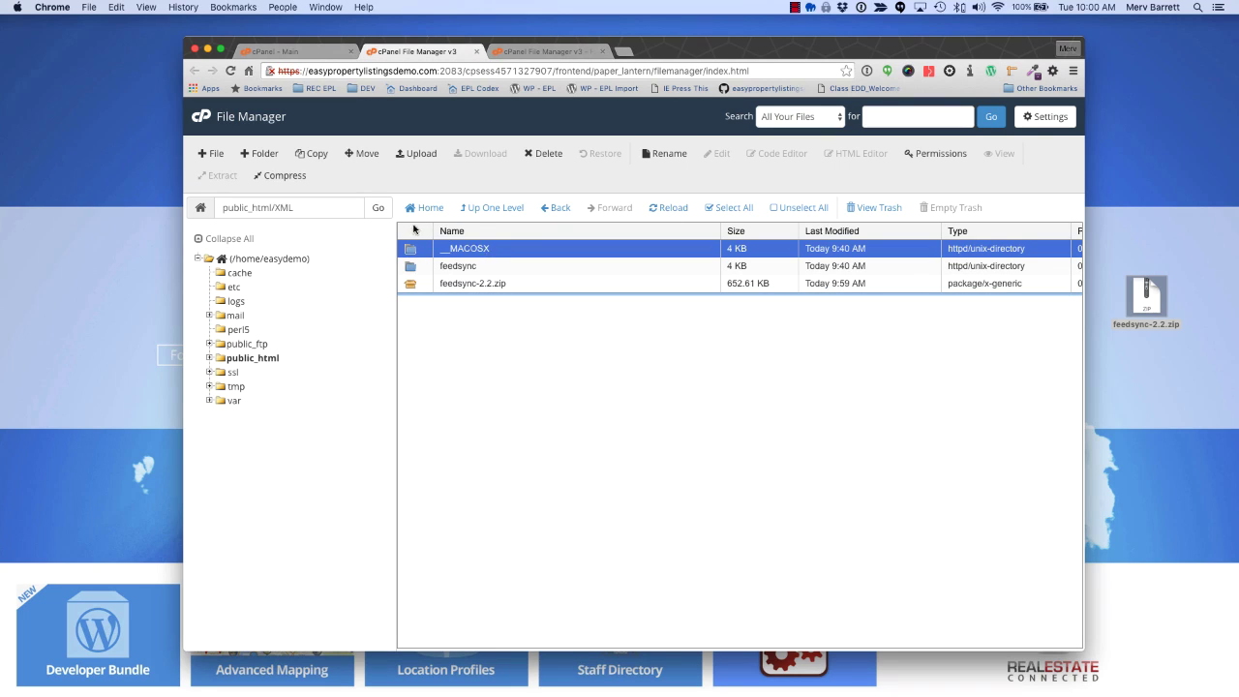
click(545, 154)
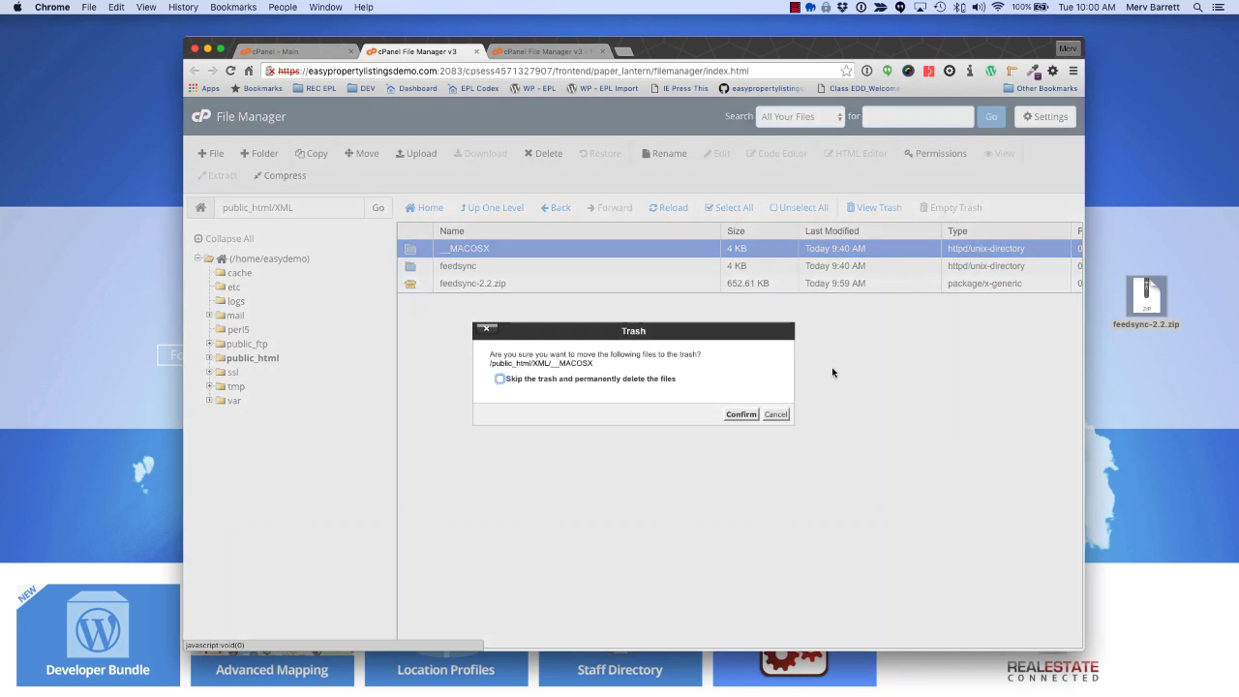
click(742, 415)
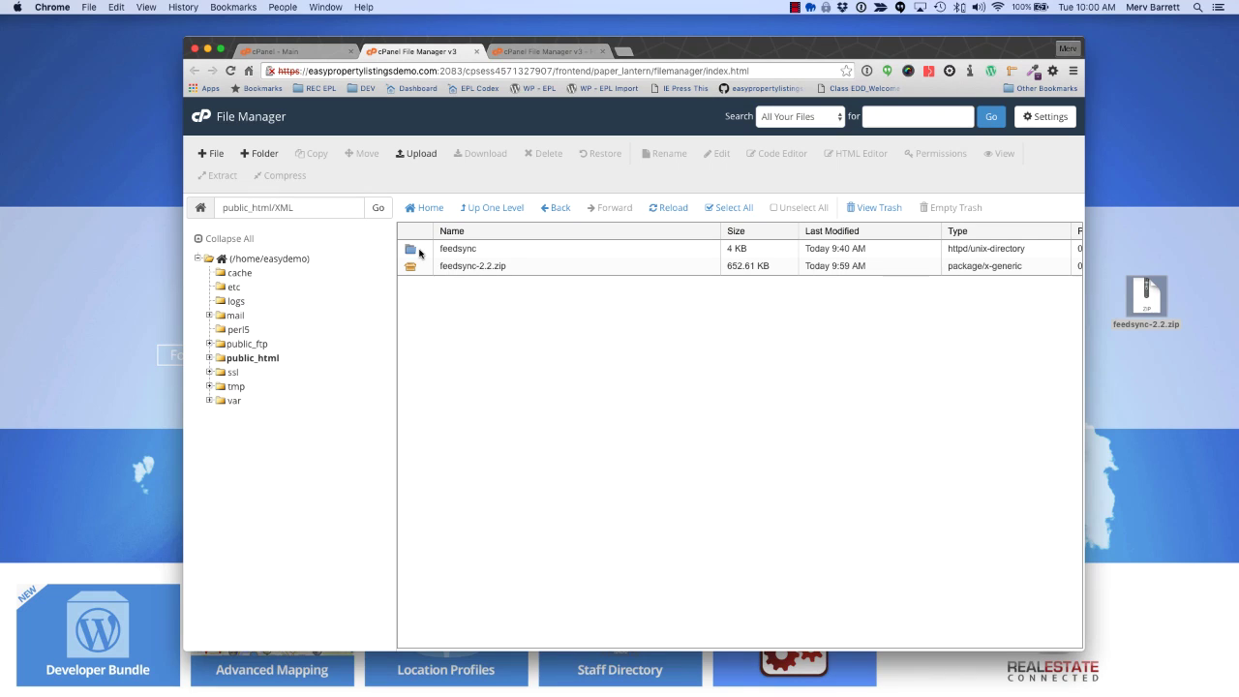
- Open feedsync's config.php in the cPanel code editor
double_click(419, 252)
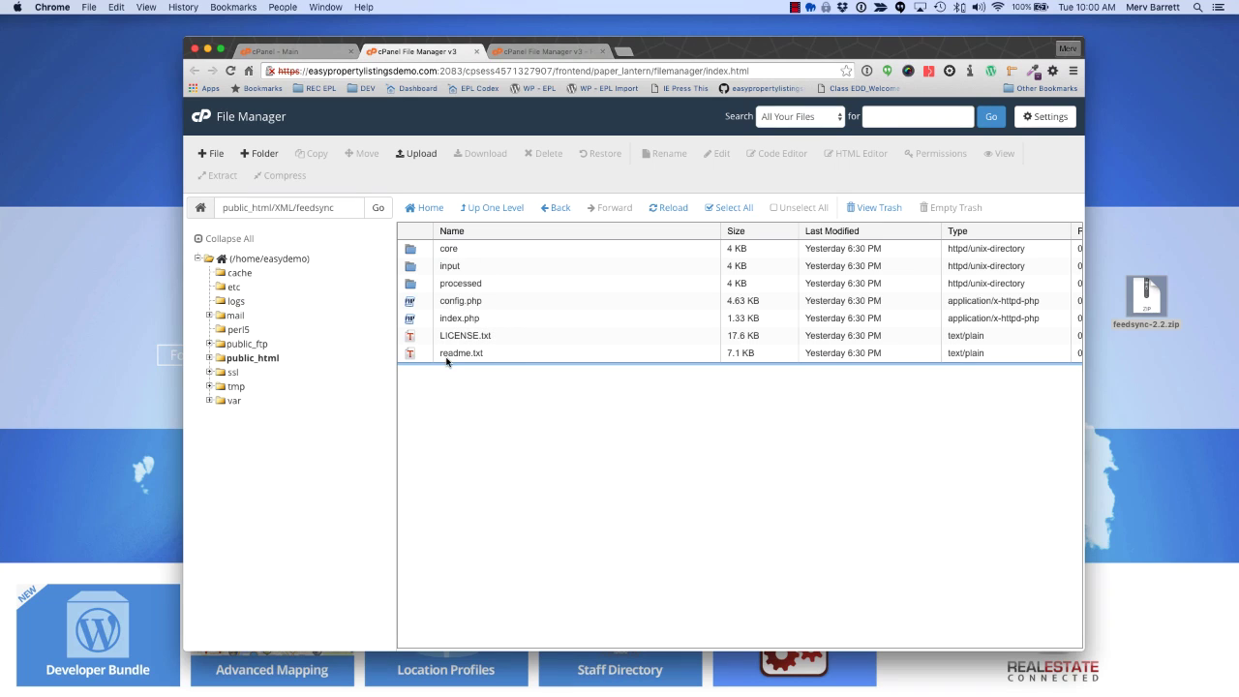
click(423, 251)
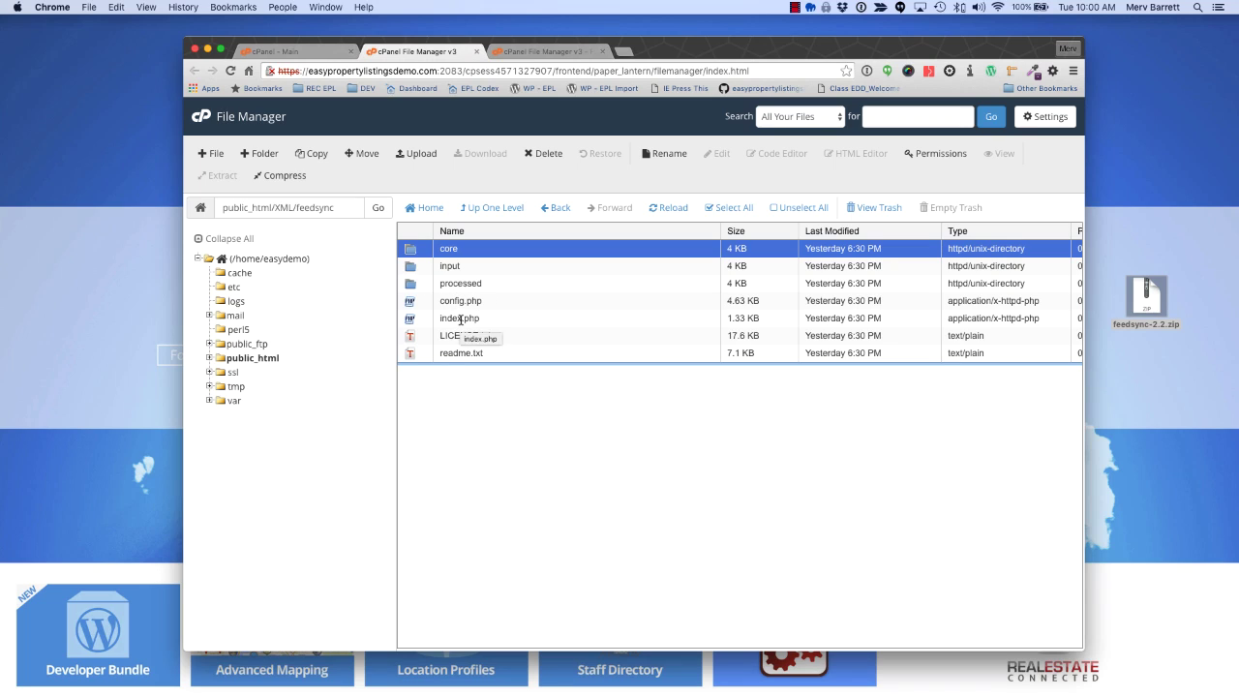
click(436, 301)
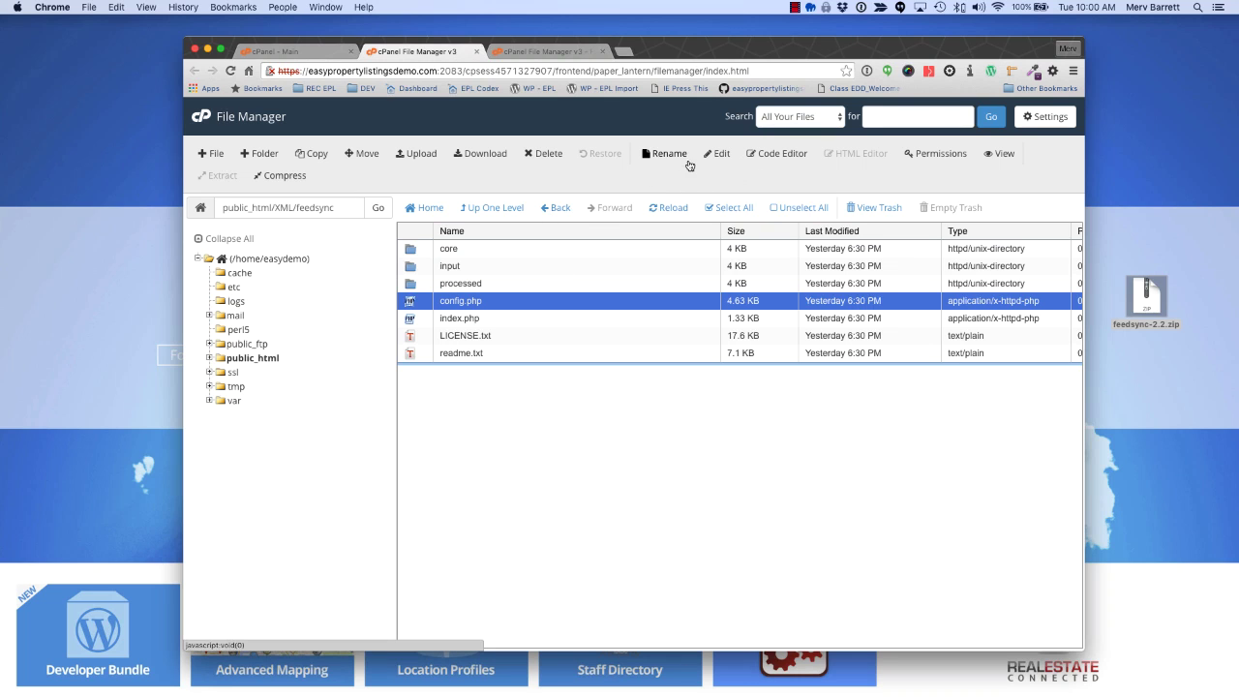
click(769, 154)
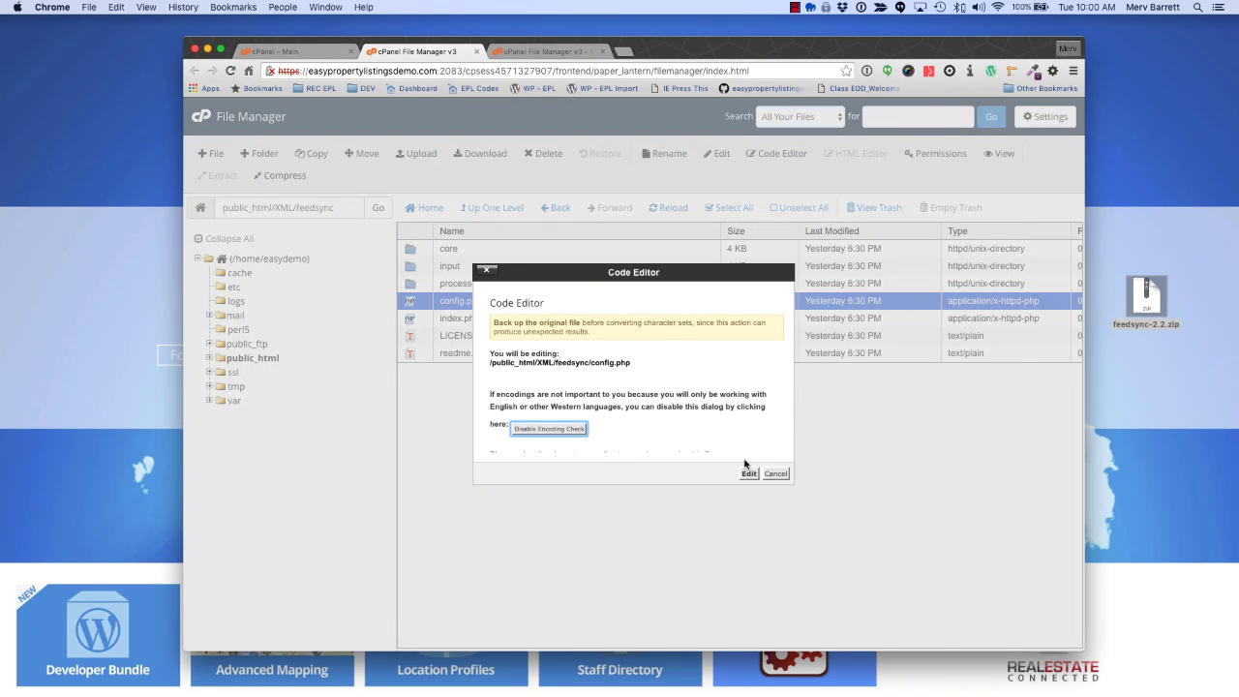
click(750, 473)
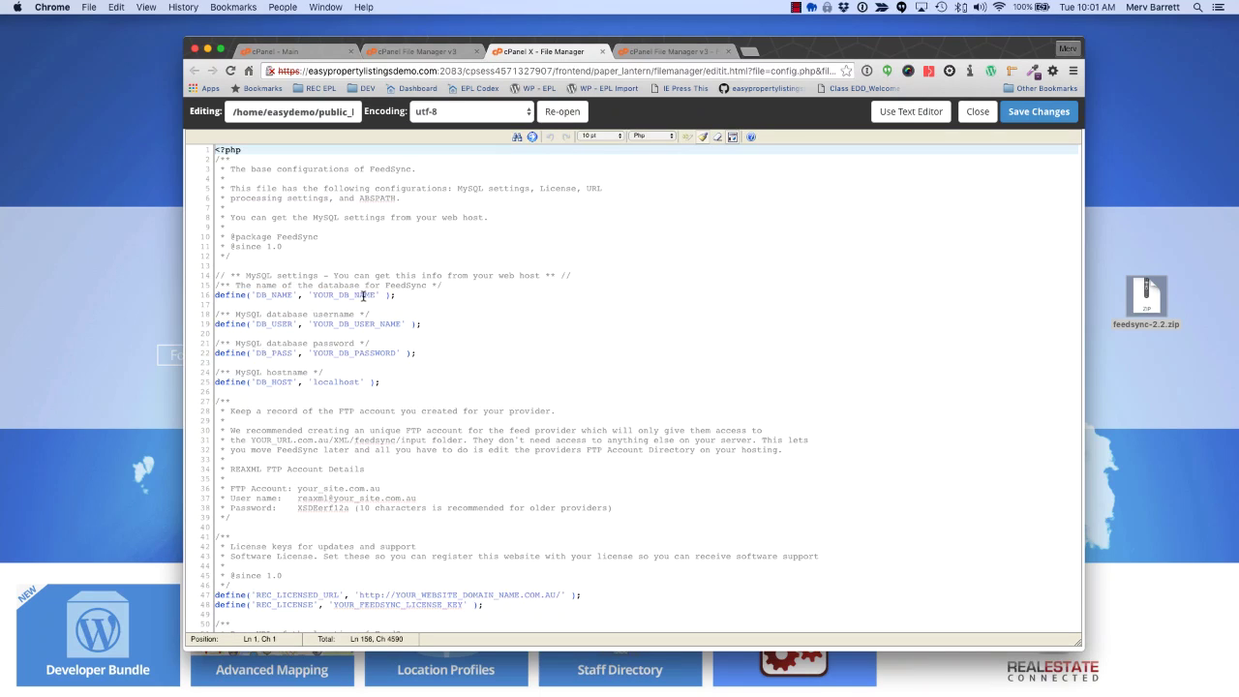
- Review the YOUR_DB_NAME placeholder on line 16 and the SITE_URL setting on line 60
double_click(361, 295)
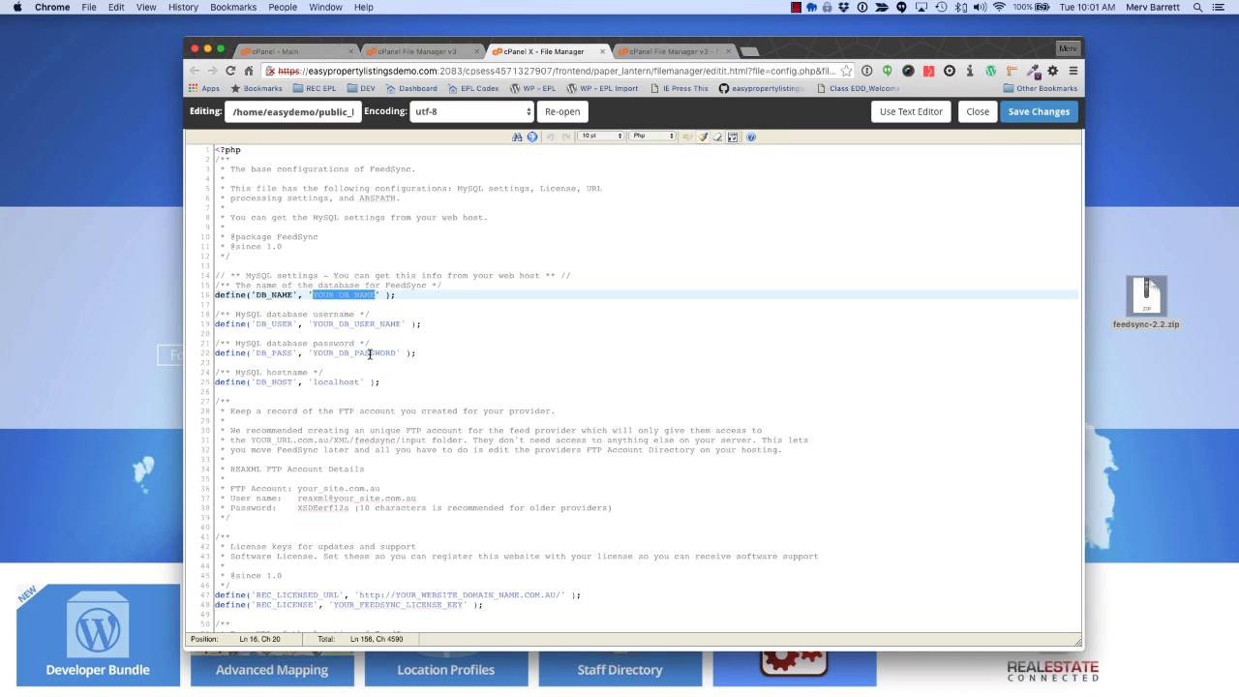
scroll(459, 560, down, 1)
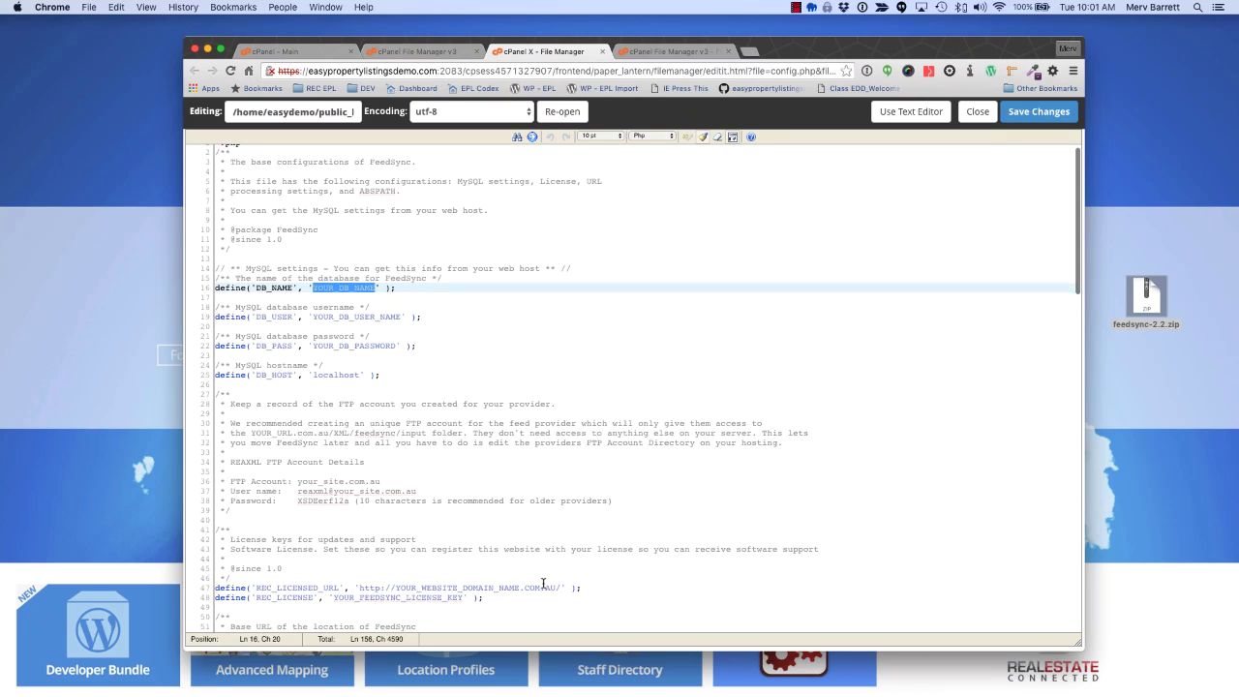
scroll(474, 542, down, 9)
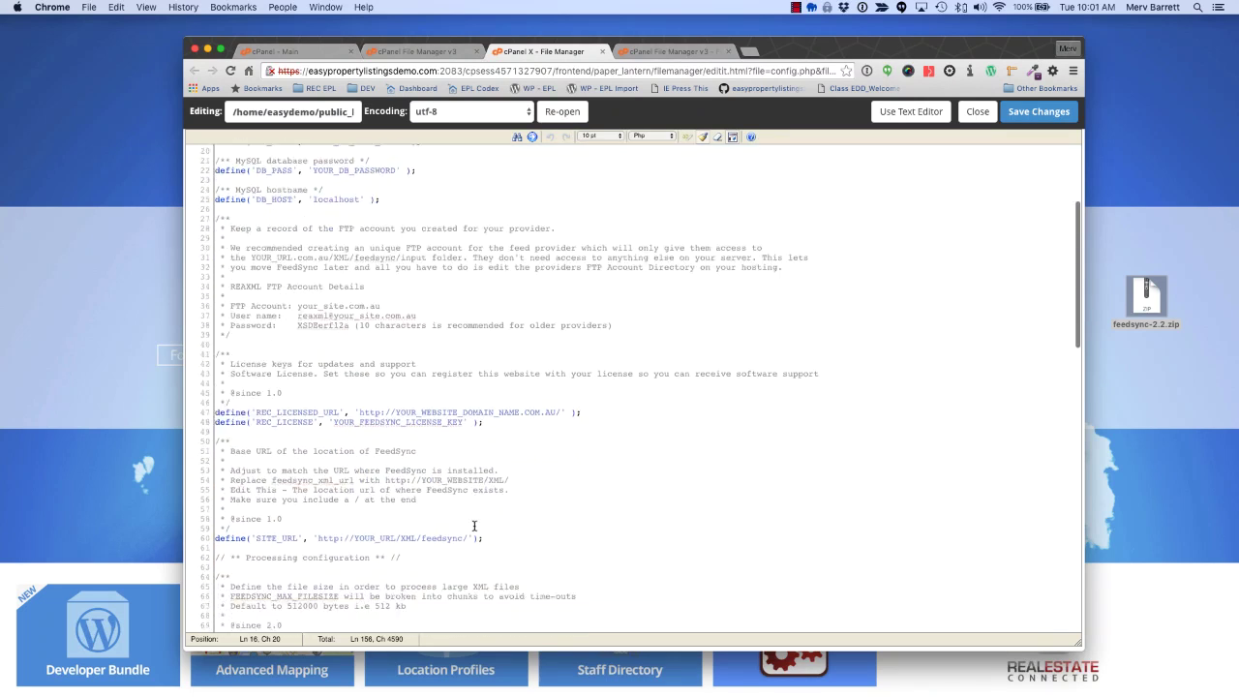
click(485, 438)
drag(485, 438, 215, 437)
scroll(441, 394, up, 9)
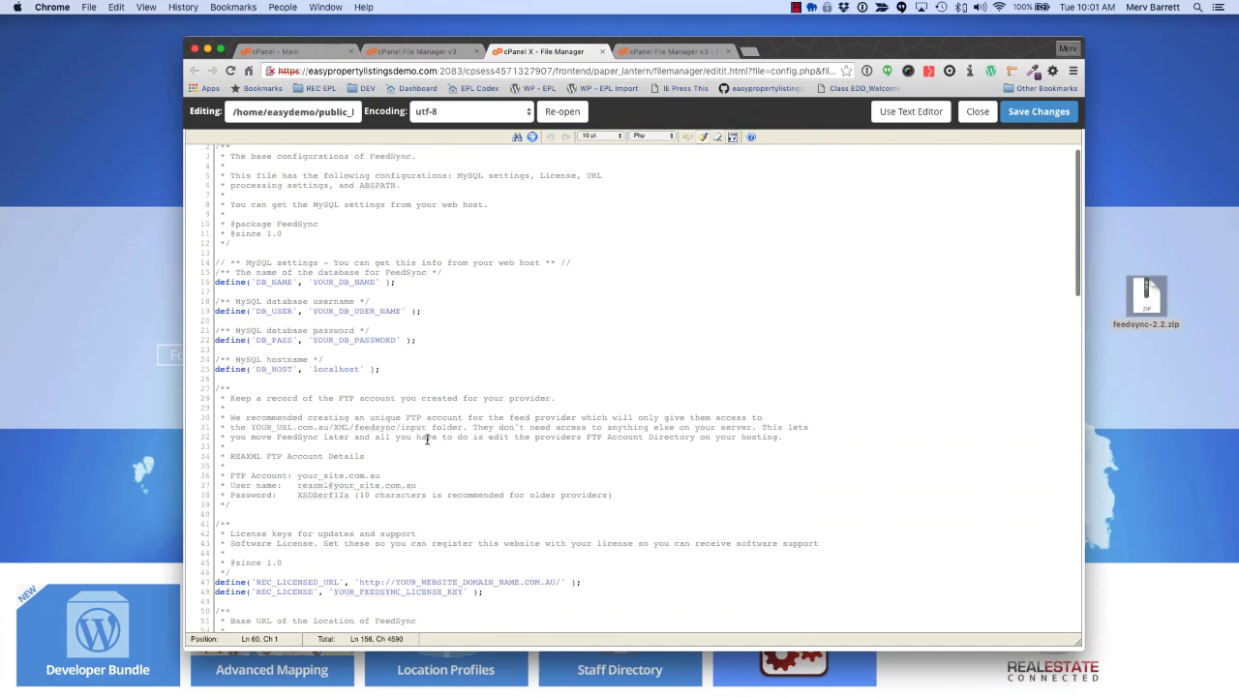
- Create the MySQL database feedsync_training (easydemo_feedsync_training) and select its full name to copy
click(305, 55)
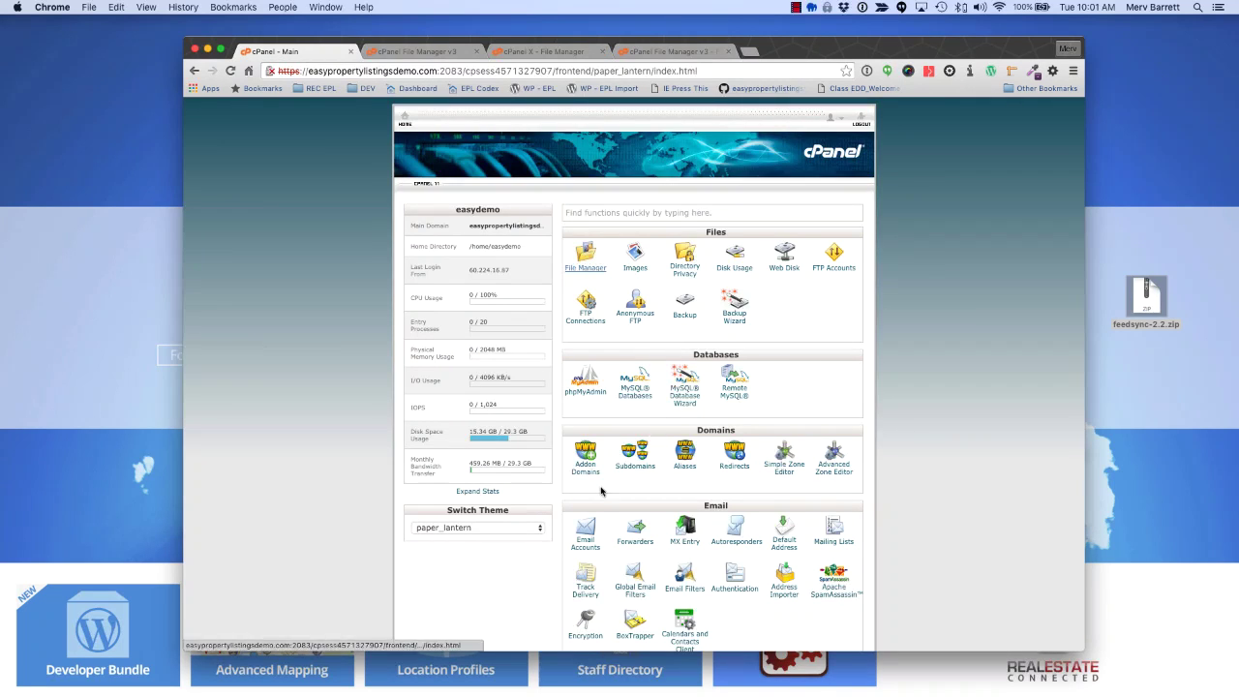
click(630, 387)
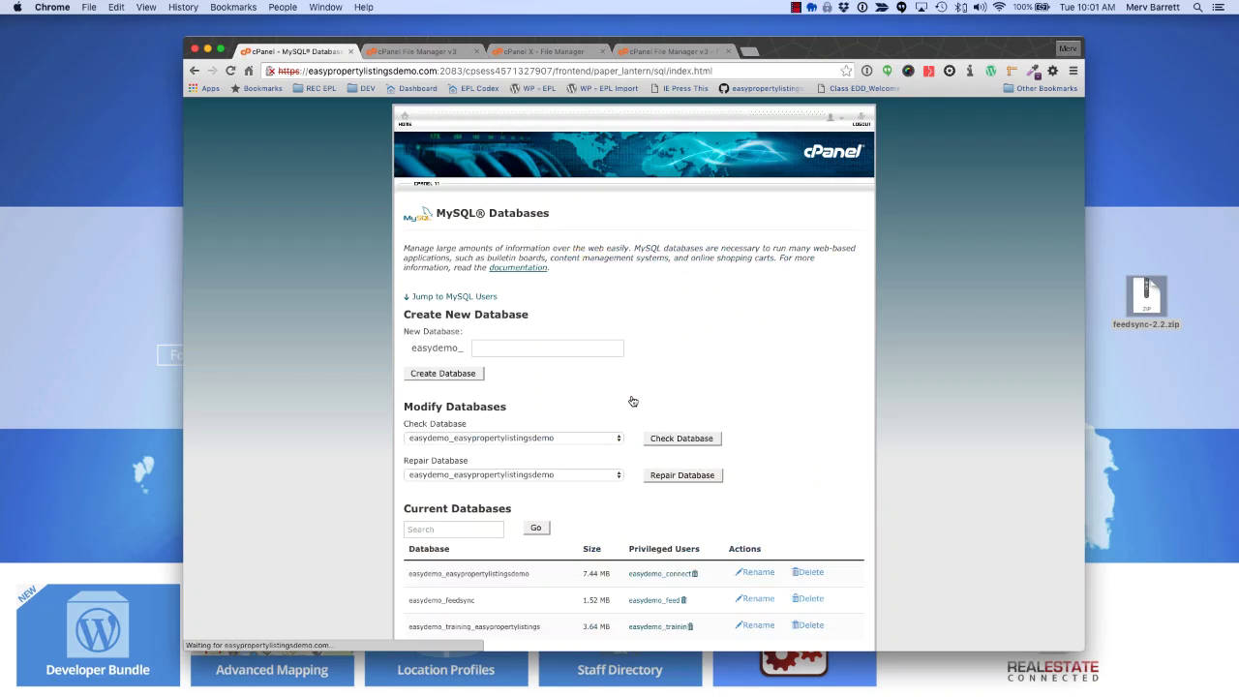
click(592, 349)
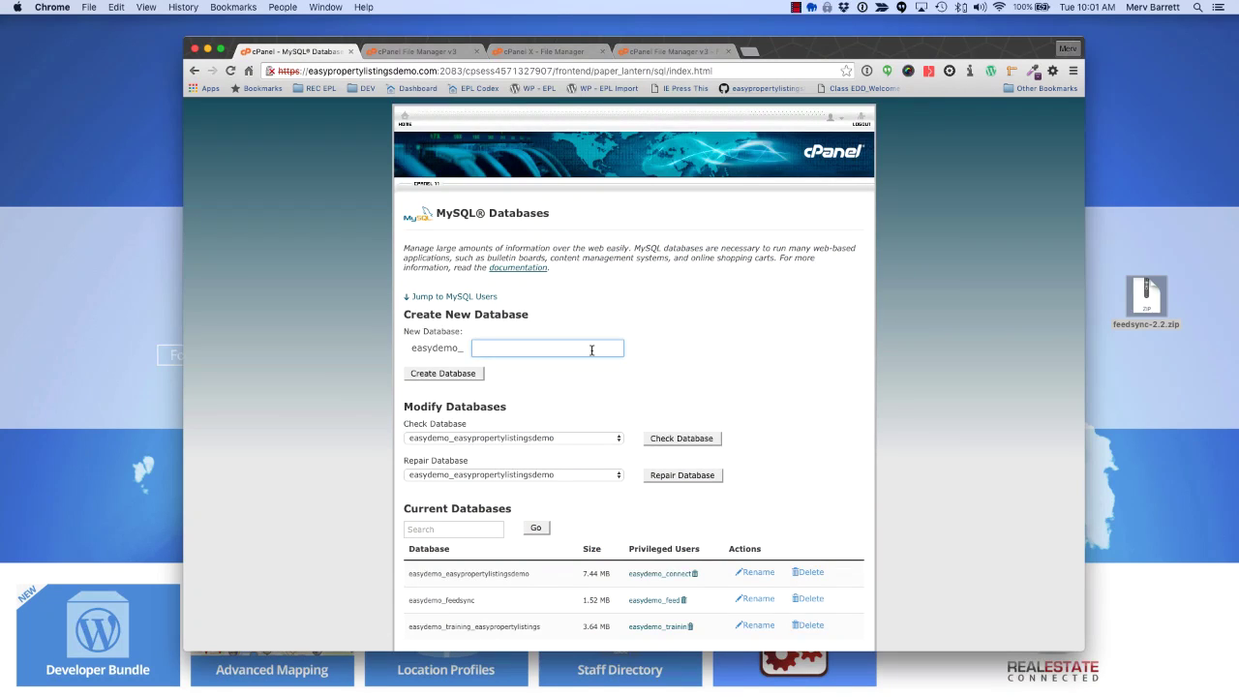
text(fe)
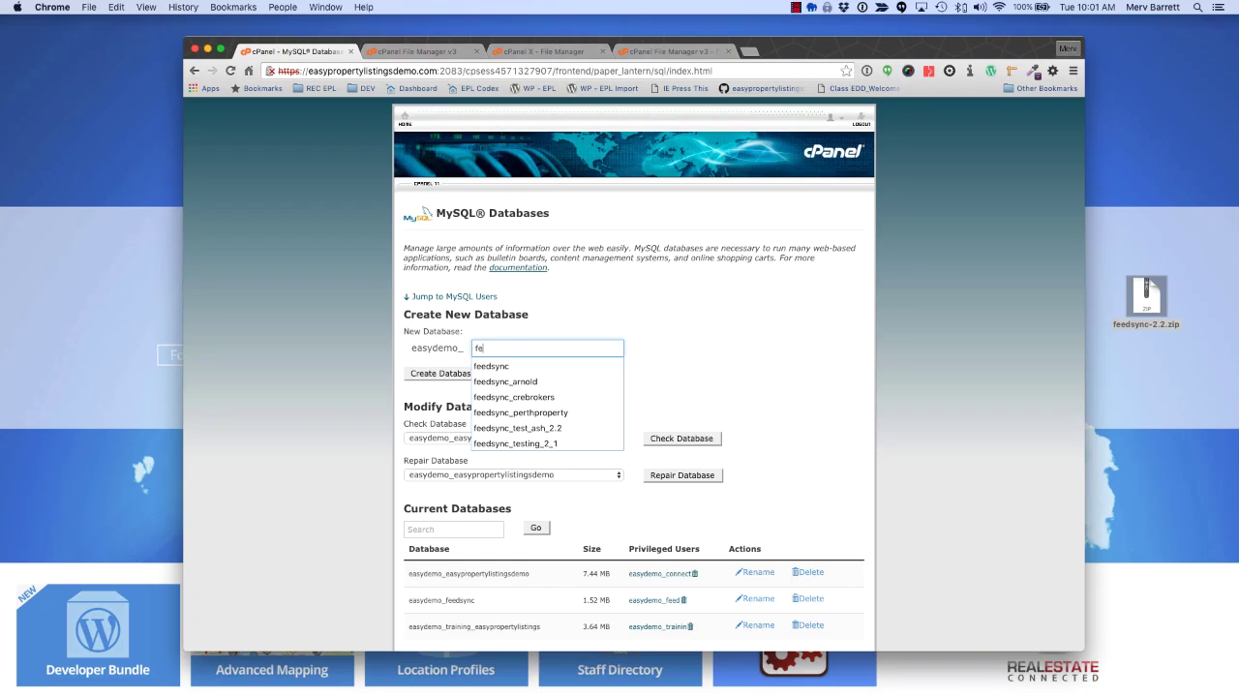
text(edsync_)
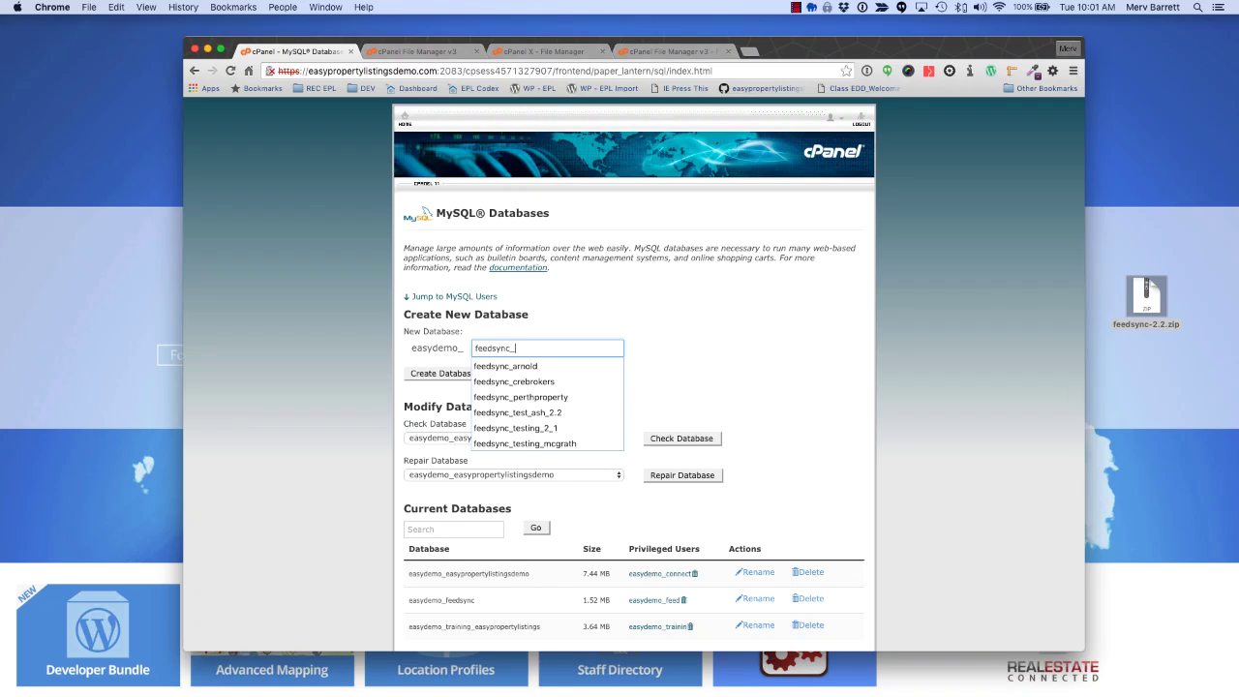
text(training)
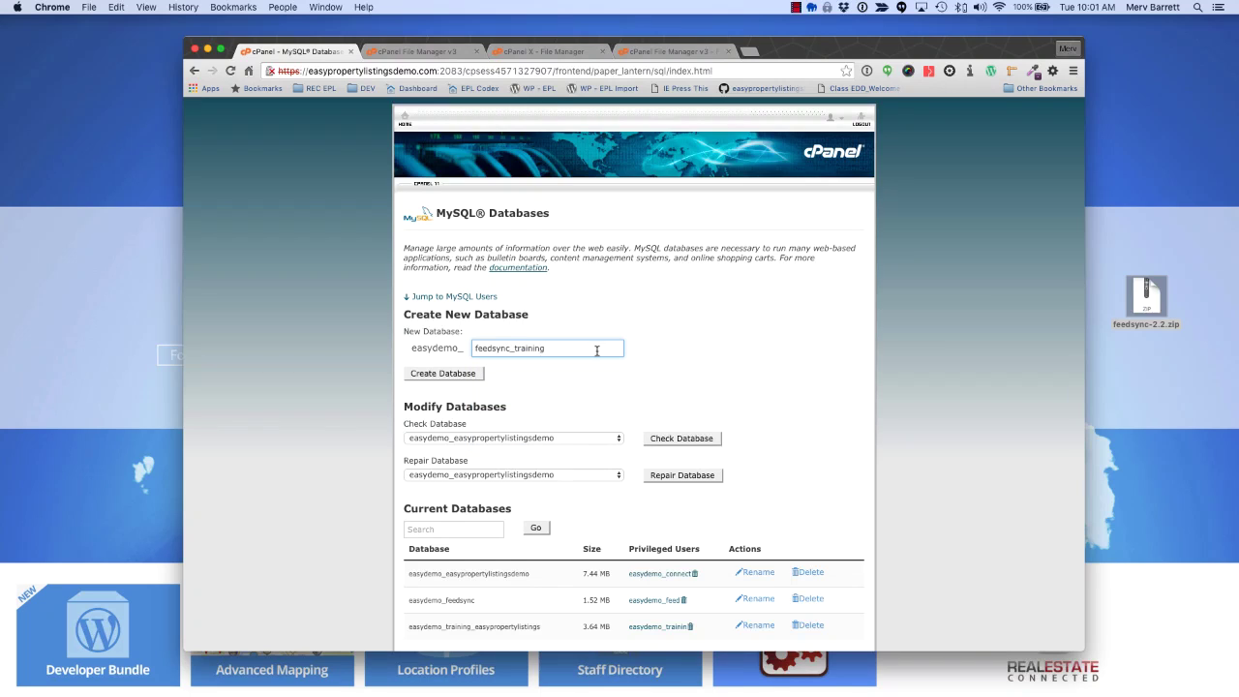
click(449, 376)
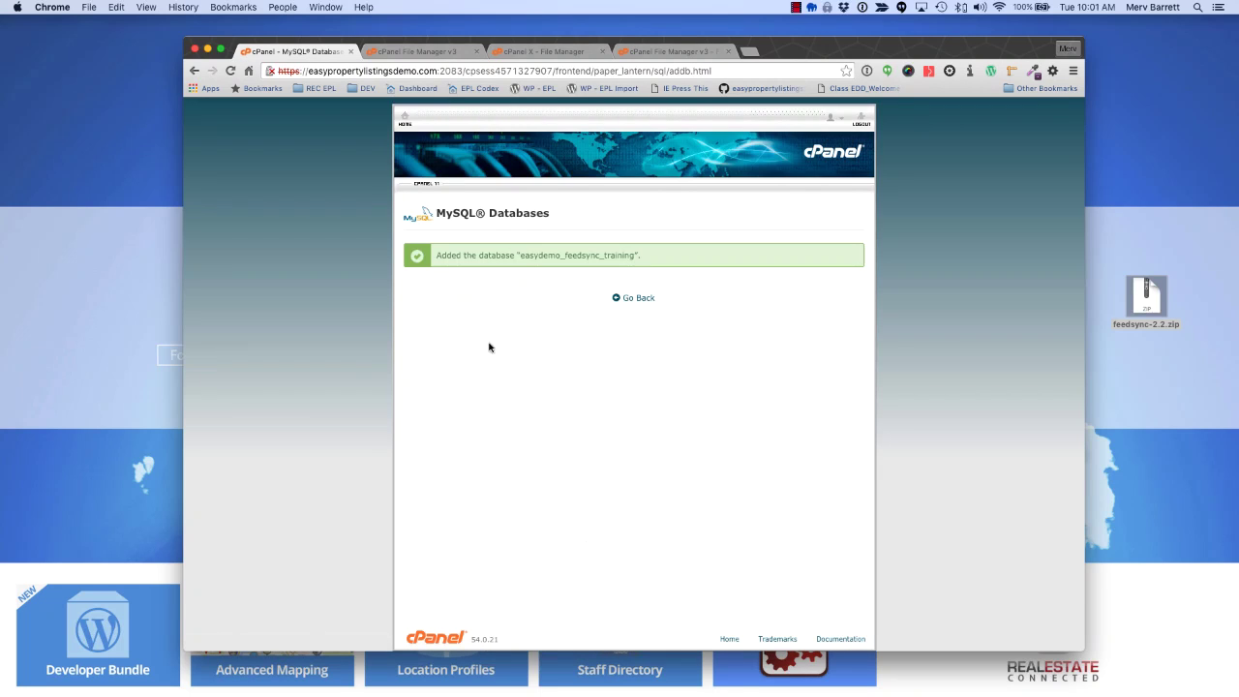
drag(445, 255, 519, 254)
double_click(527, 255)
key(super+c)
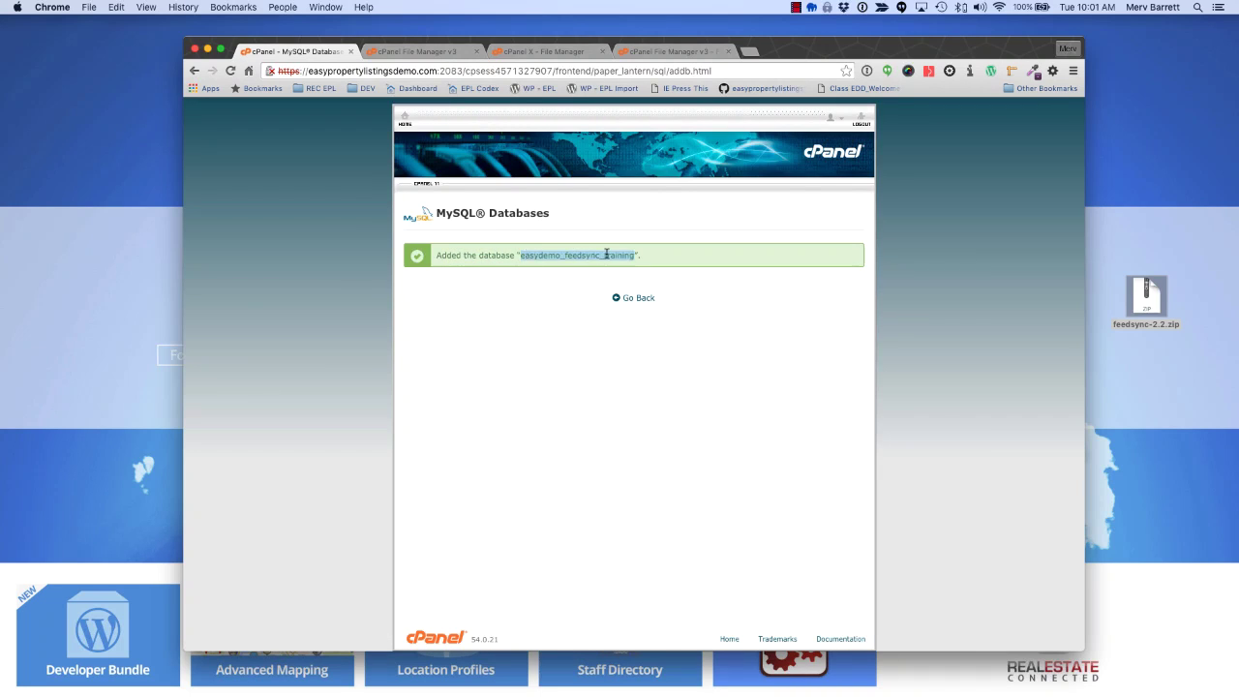
- Close the File Upload tab and replace YOUR_DB_NAME in config.php with easydemo_feedsync_training
click(684, 51)
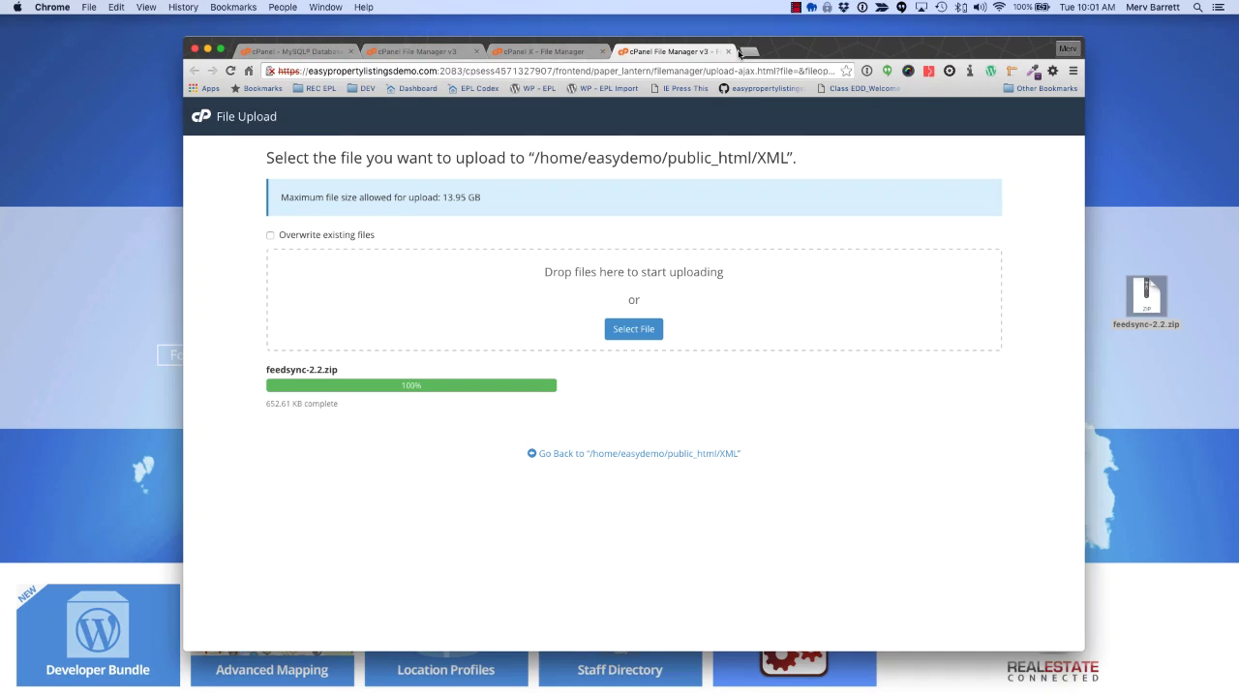
click(728, 51)
click(352, 281)
double_click(353, 282)
key(super+v)
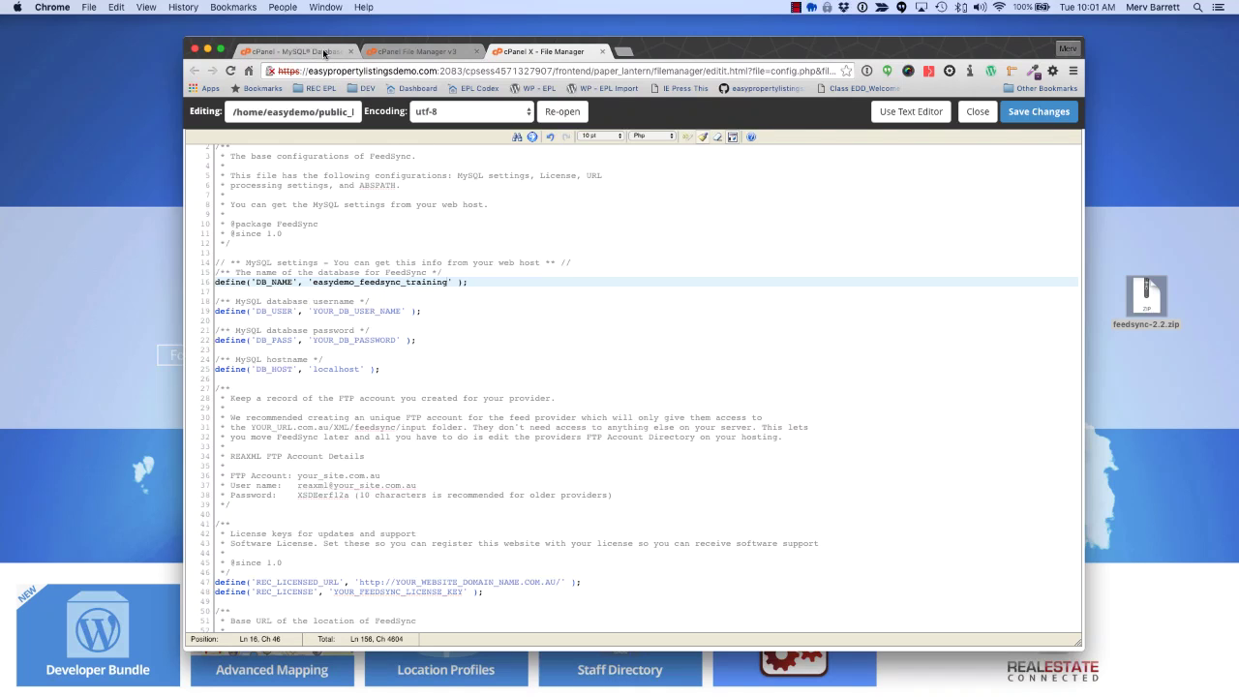
click(324, 52)
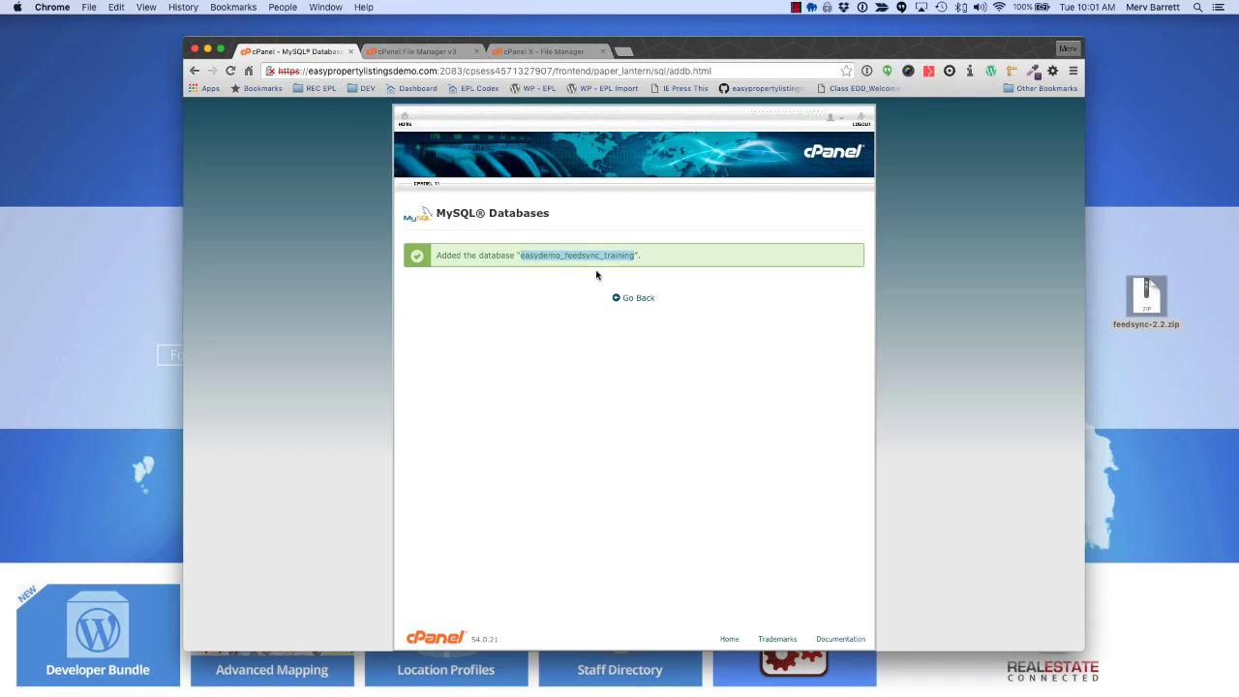
- Enter feedtr as the new MySQL username under Add New User
click(646, 299)
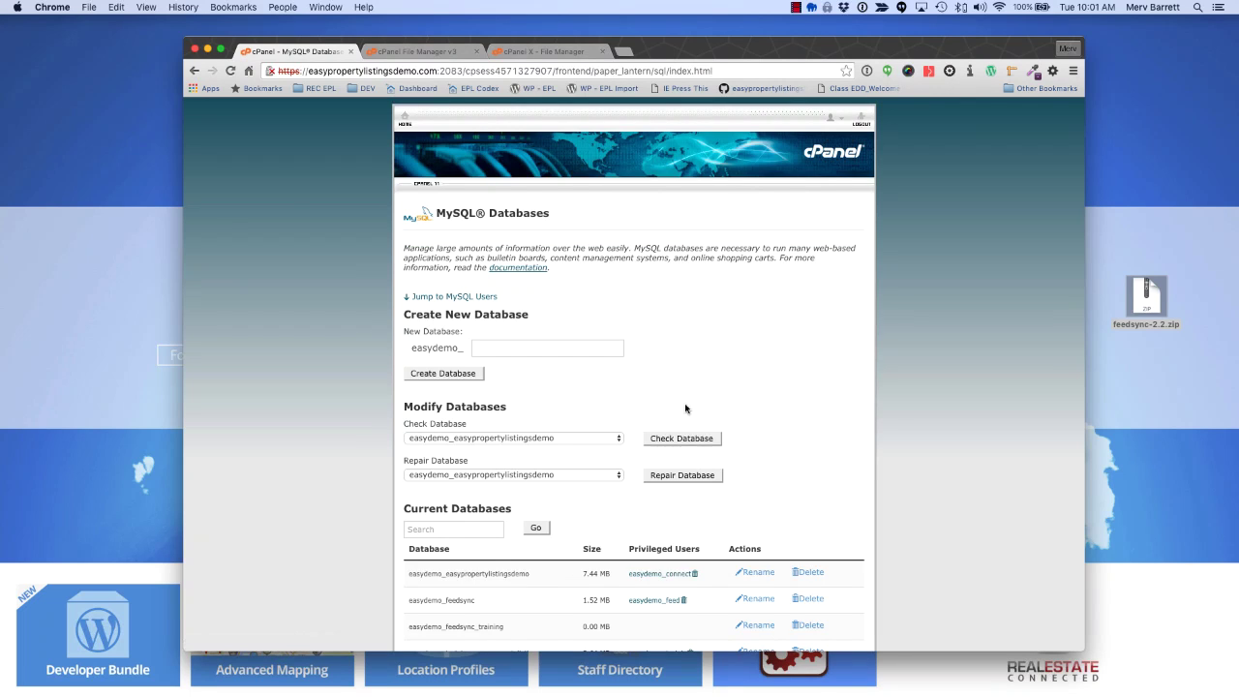
scroll(686, 407, down, 3)
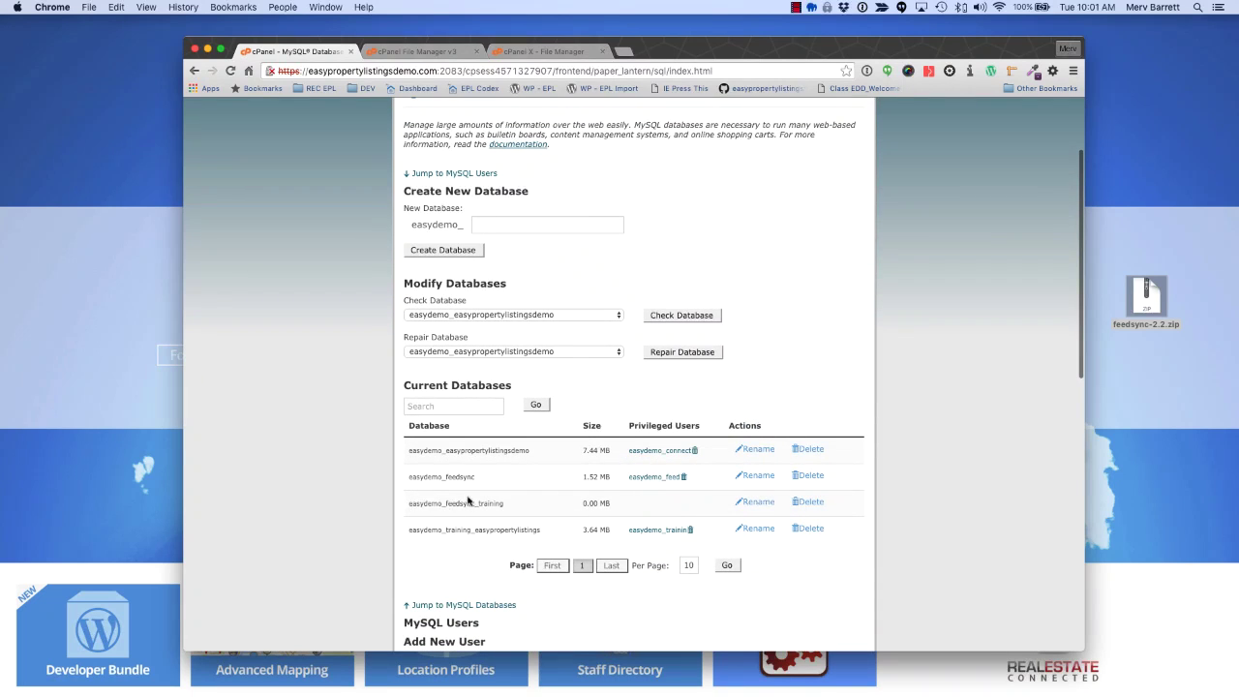
drag(406, 506, 493, 503)
scroll(647, 482, down, 5)
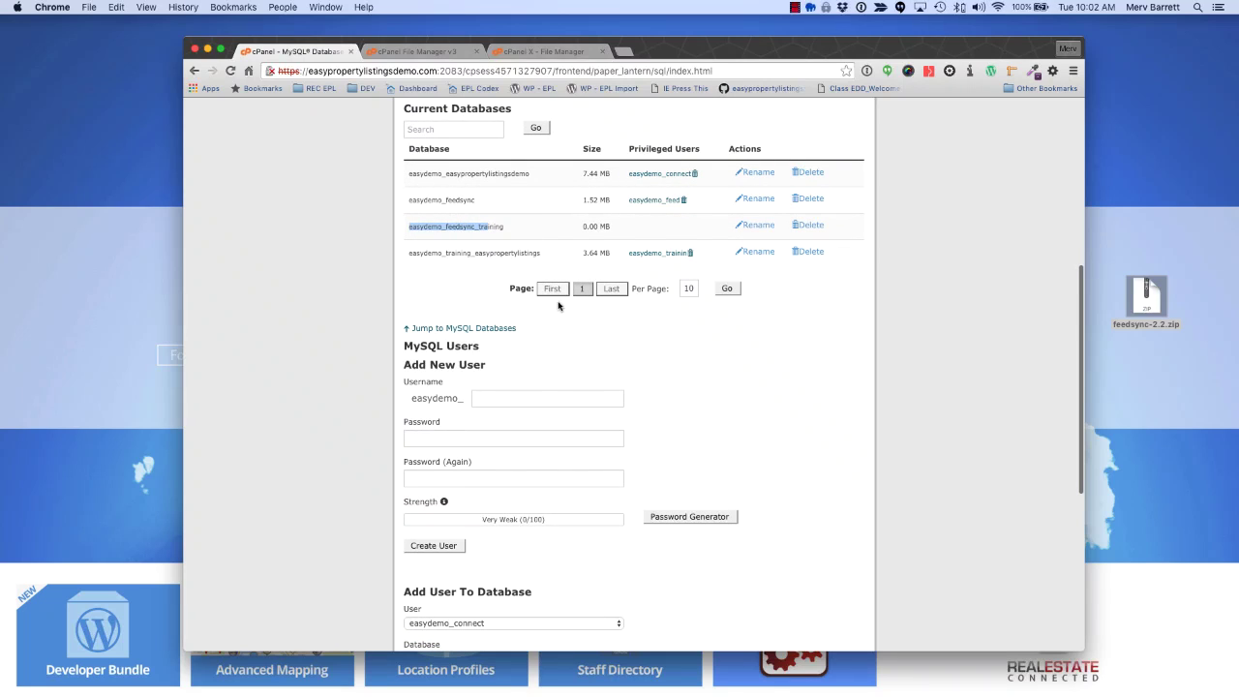
click(534, 397)
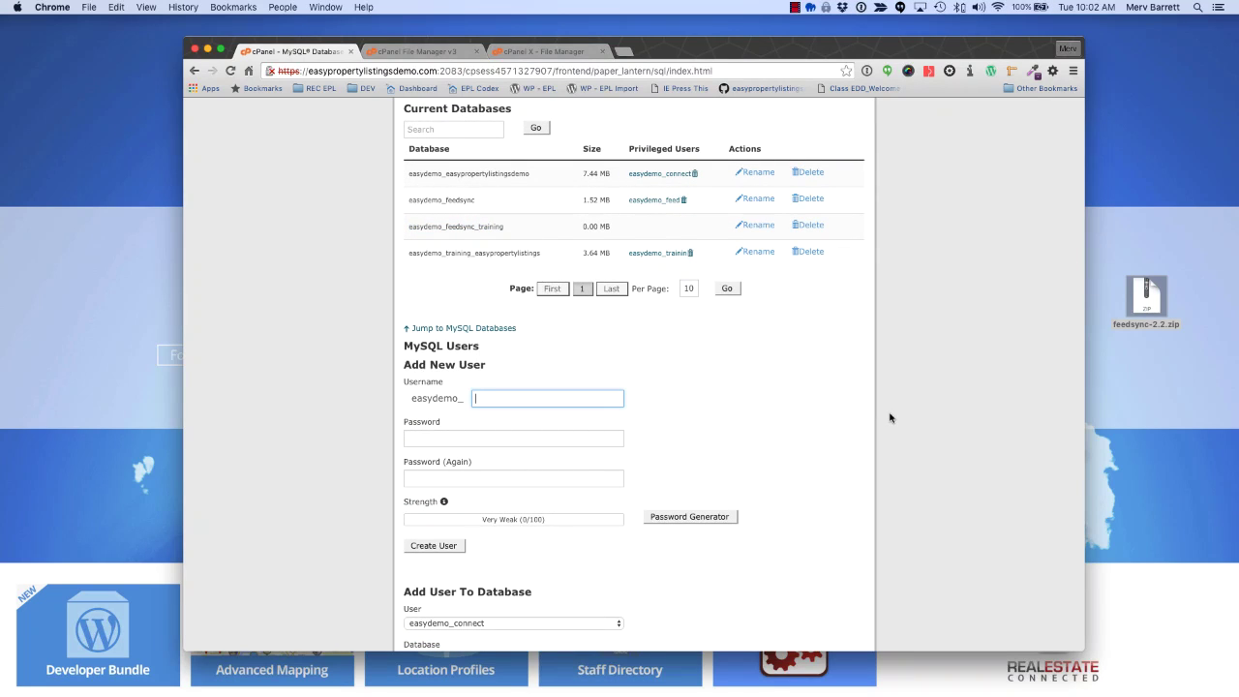
text(fe)
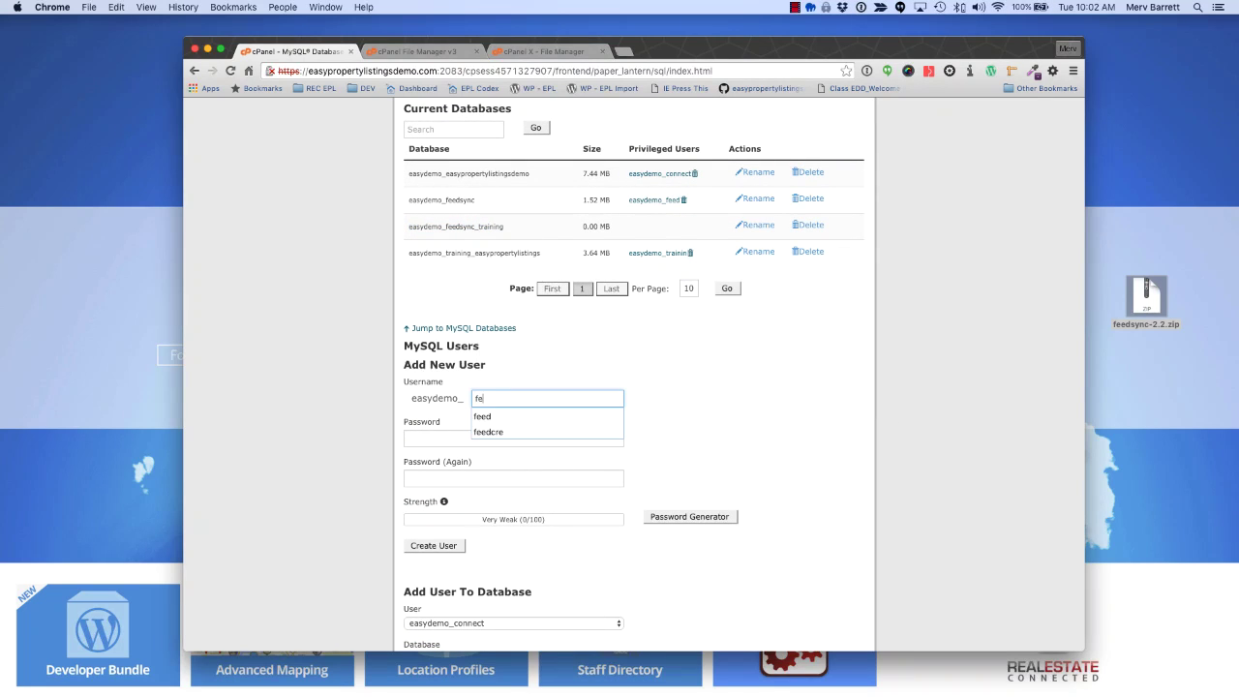
text(edtr)
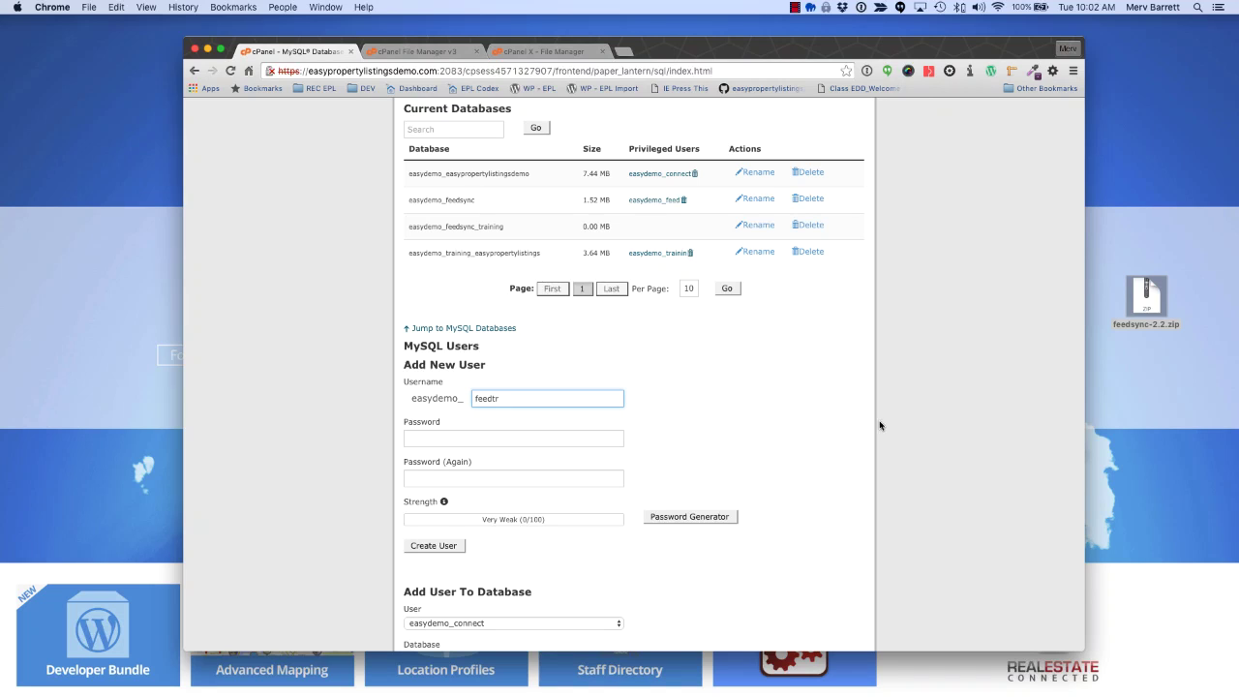
click(593, 439)
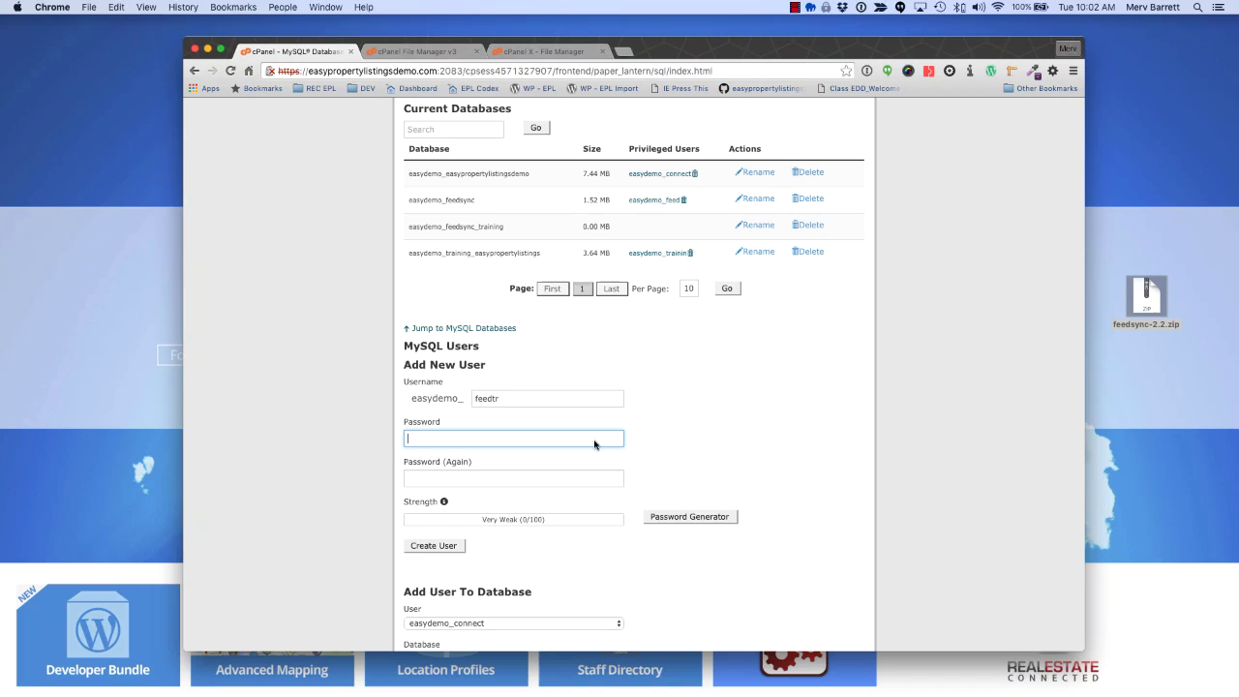
- Unlock 1Password and generate and copy a 33-character password
click(864, 71)
text(•••••)
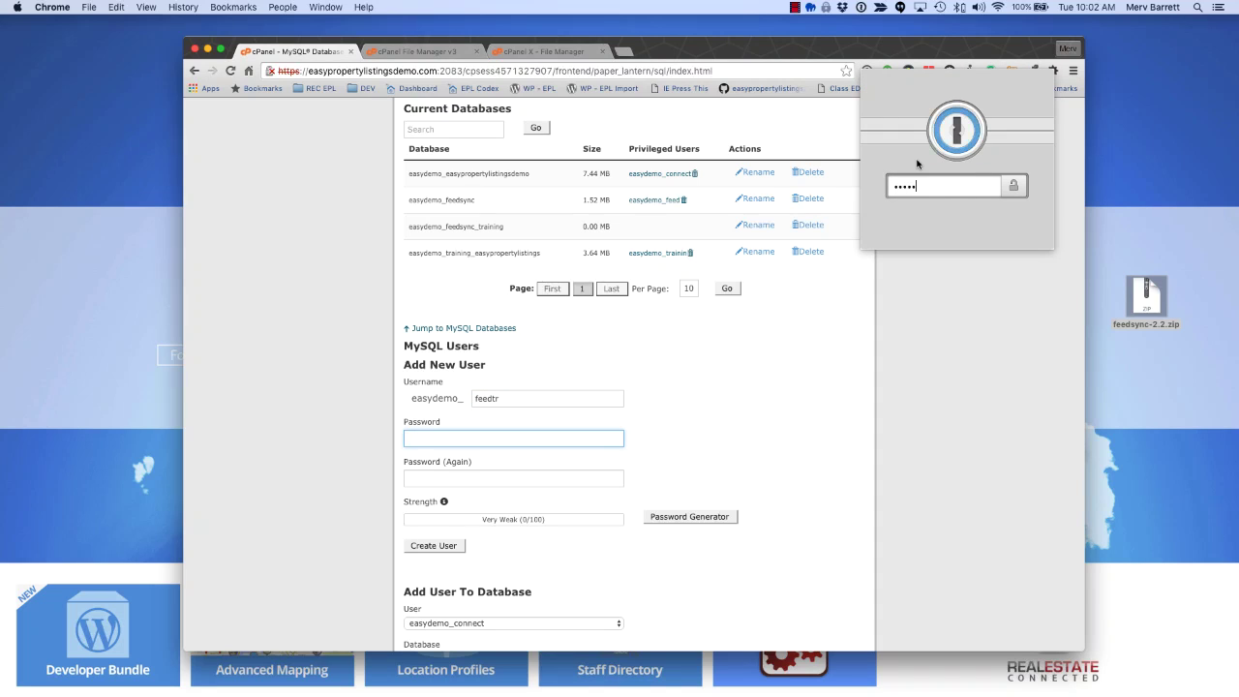
key(BackSpace)
key(BackSpace)
text(•••••••••)
key(Return)
mouse_move(953, 199)
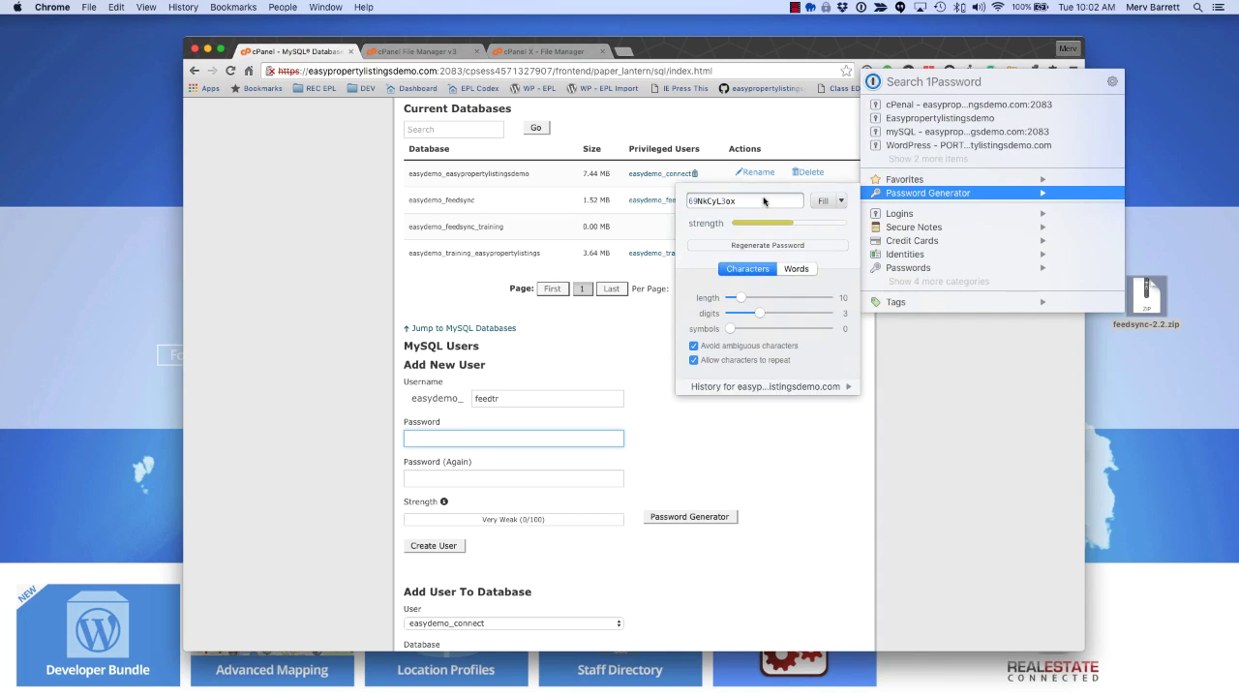
drag(743, 301, 794, 300)
double_click(769, 201)
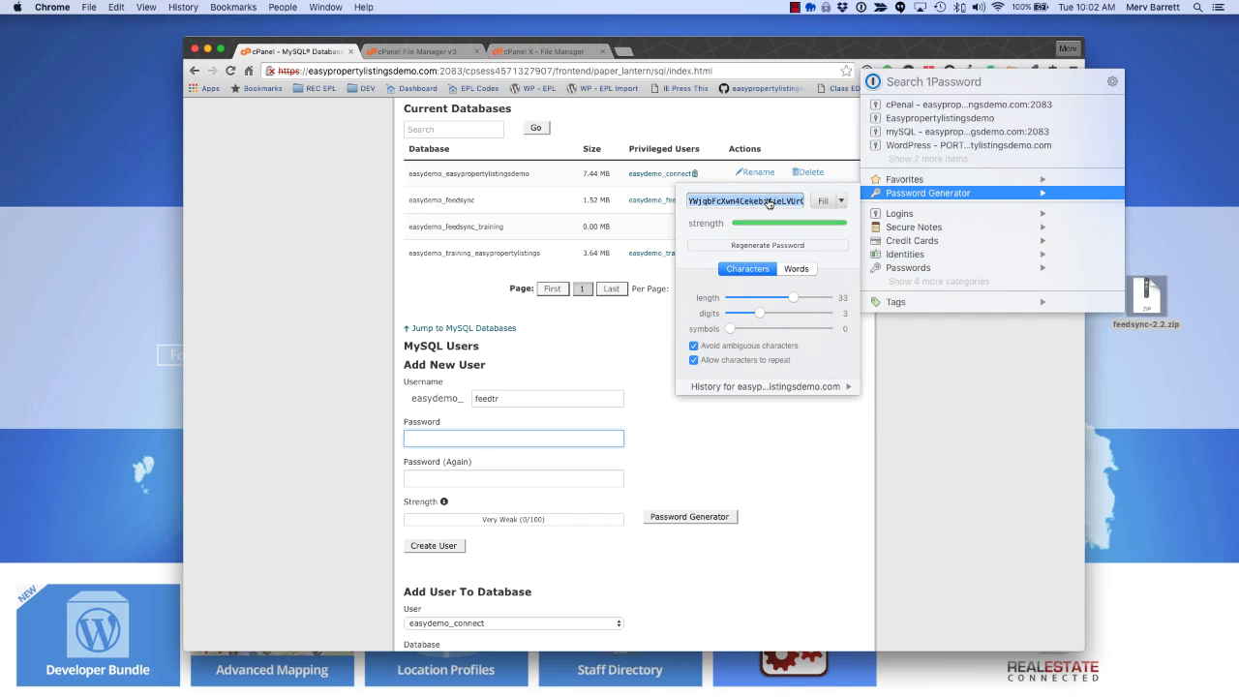
key(super+c)
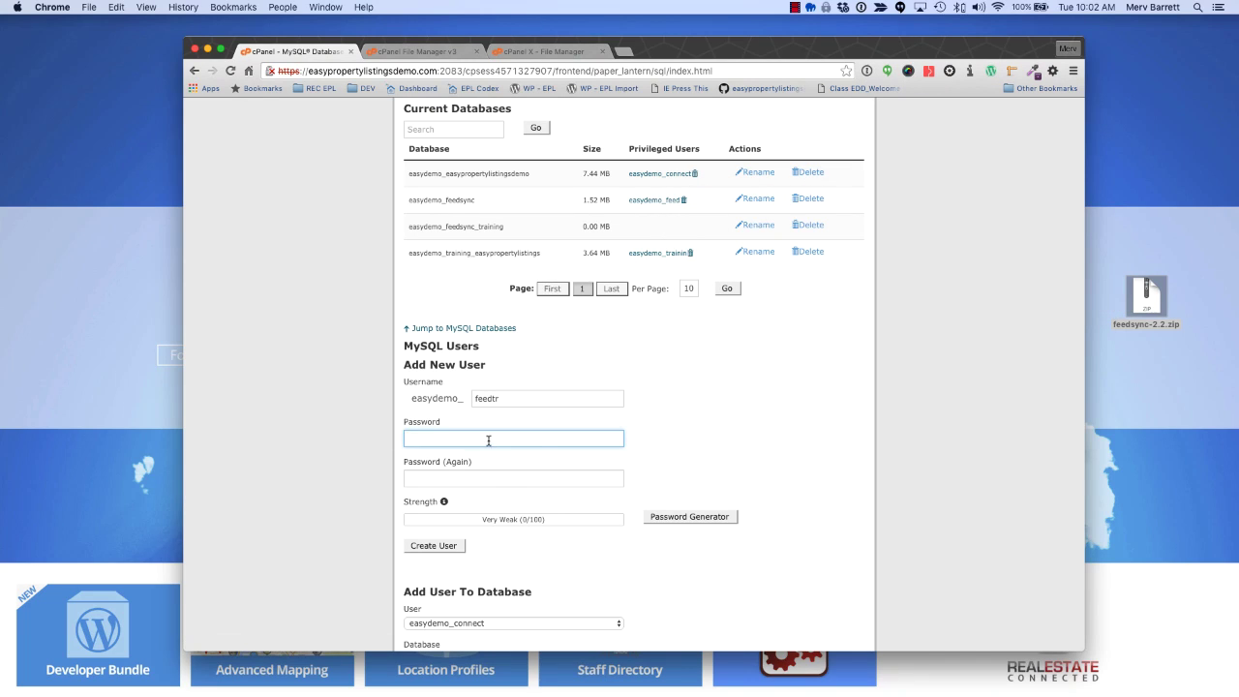
- Paste the generated password into both password fields and create the easydemo_feedtr user
key(super+v)
click(500, 476)
key(super+v)
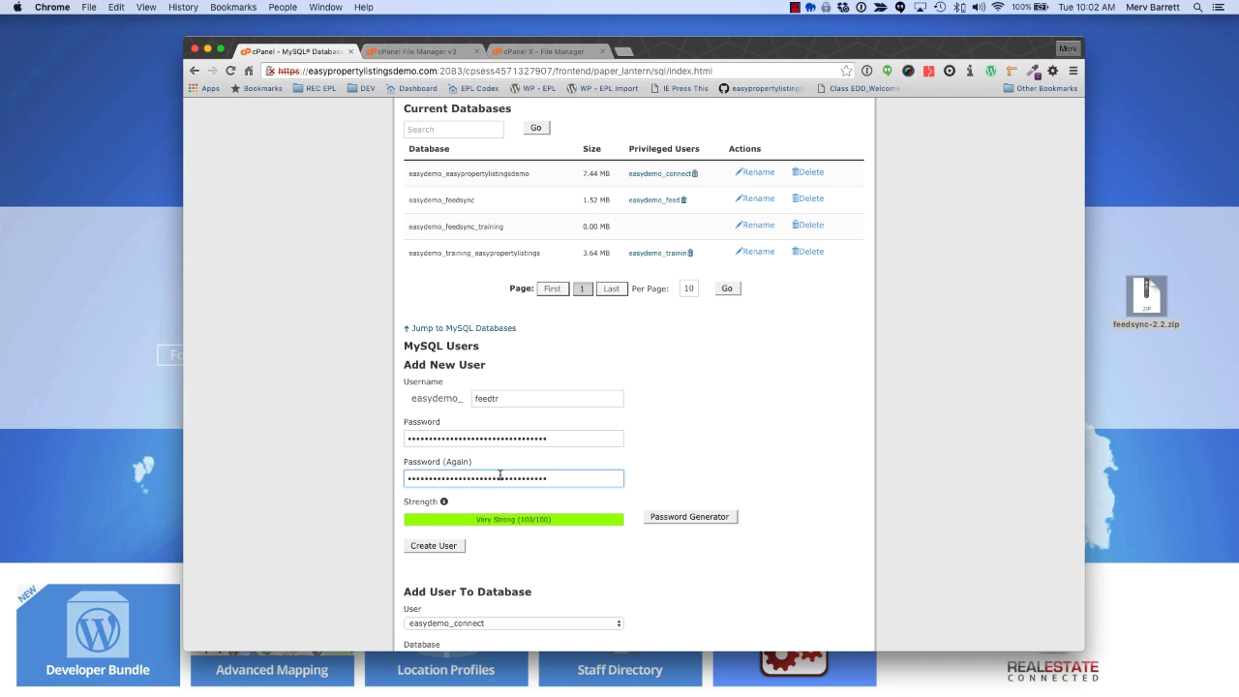
click(443, 548)
click(654, 295)
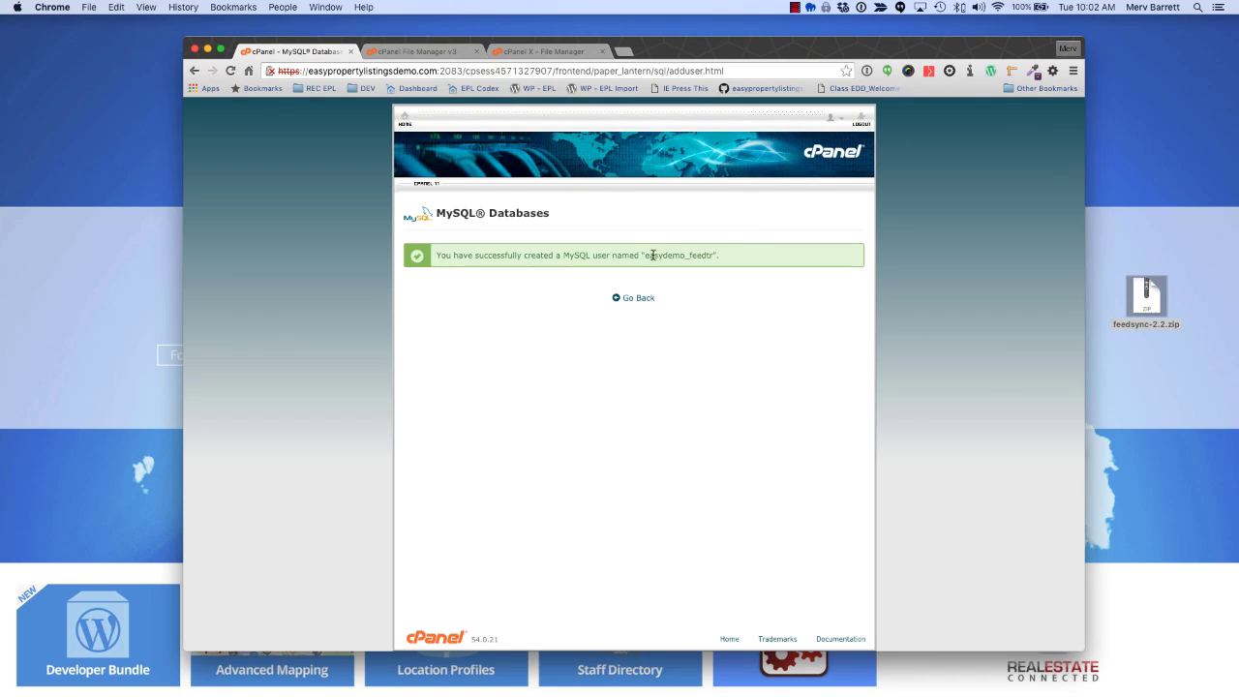
- In config.php, set DB_PASS to the generated password and DB_USER to easydemo_feedtr
click(529, 53)
double_click(358, 341)
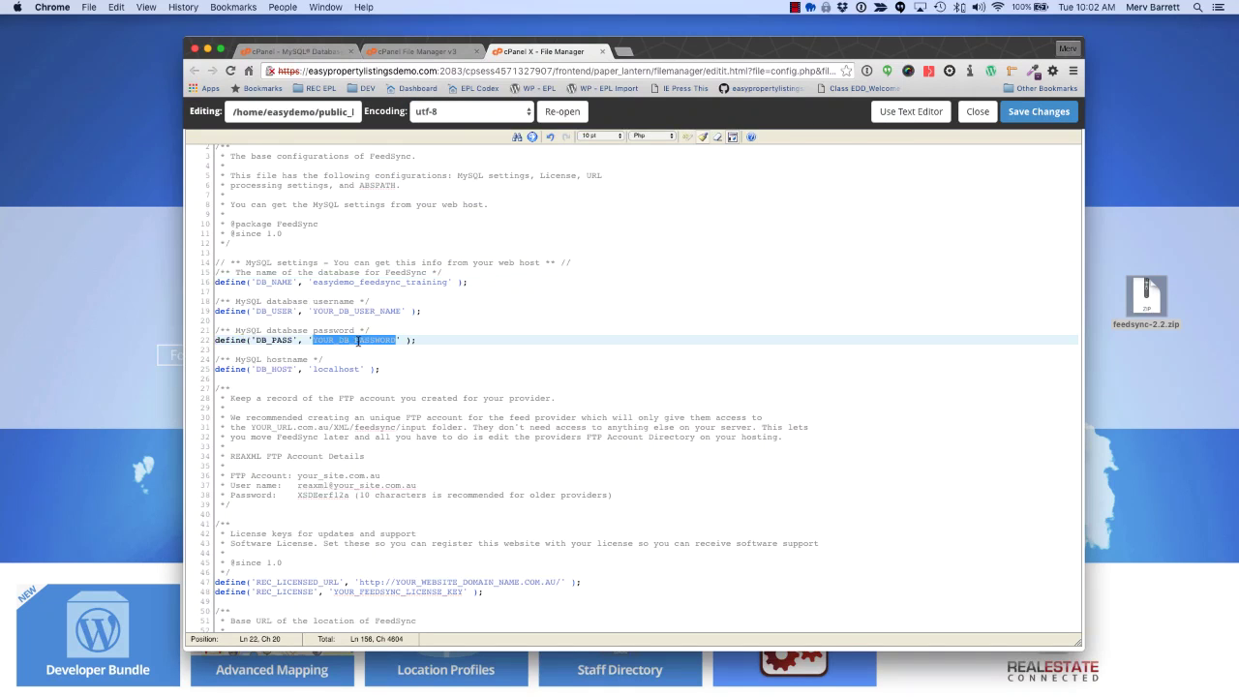
key(super+v)
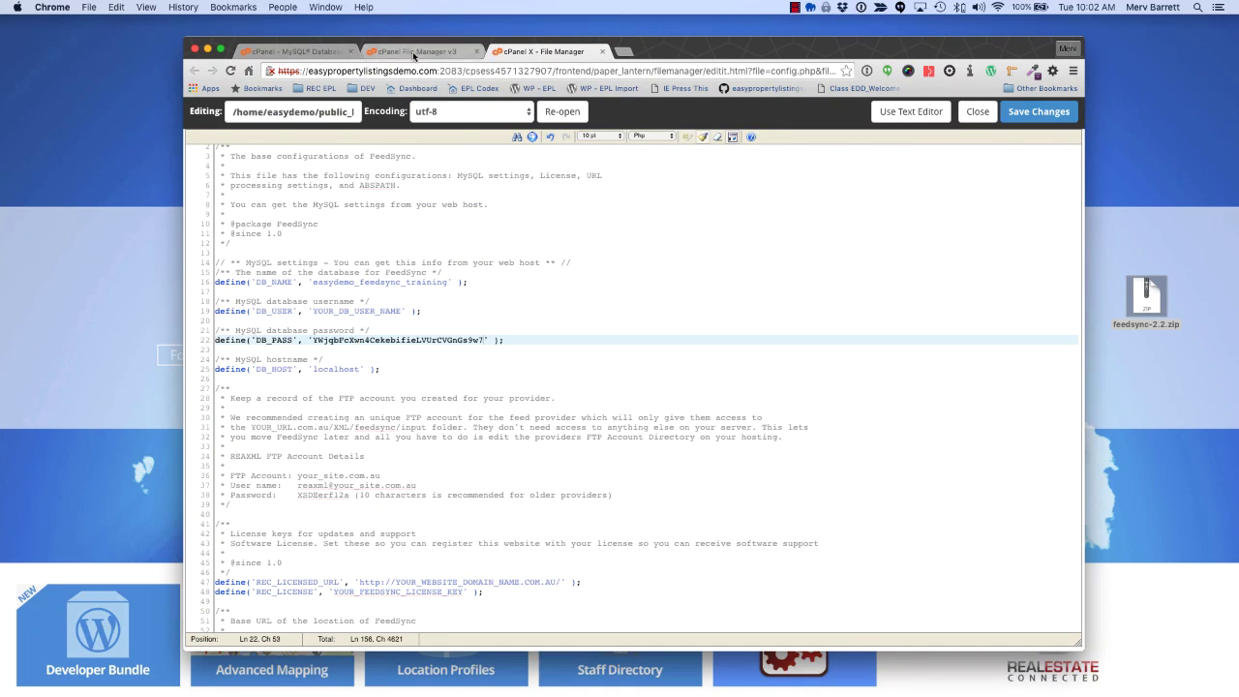
click(291, 53)
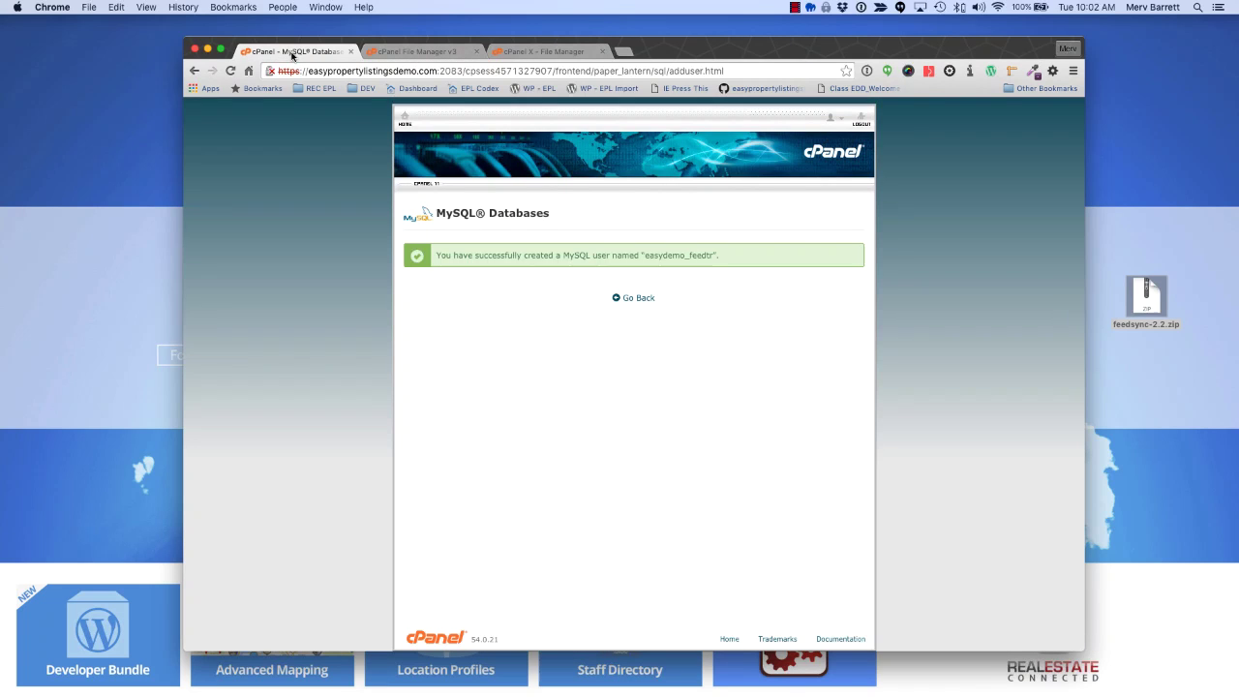
double_click(673, 254)
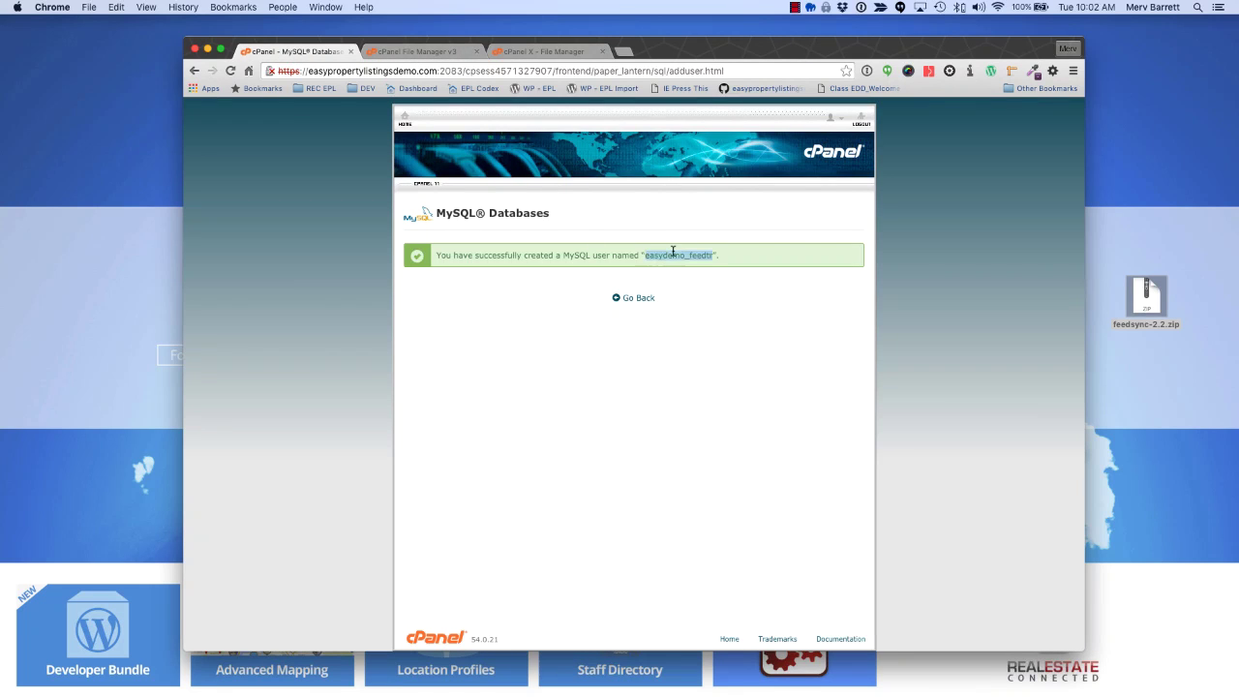
click(540, 53)
double_click(383, 312)
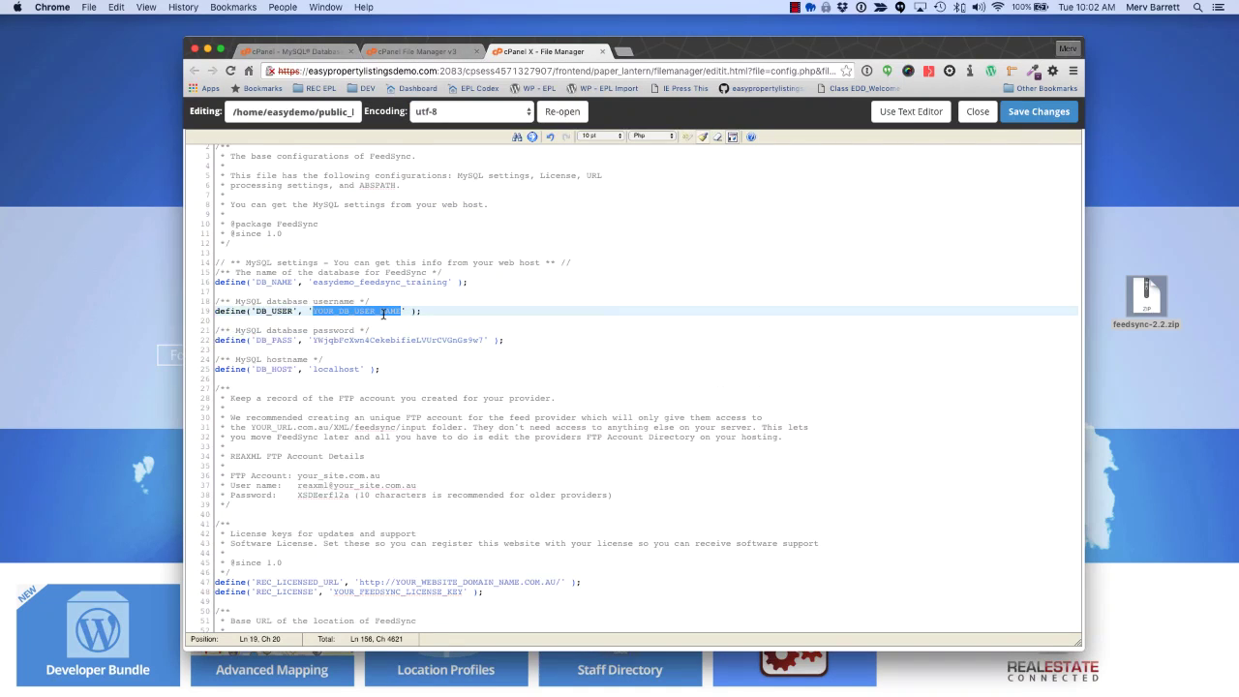
key(super+v)
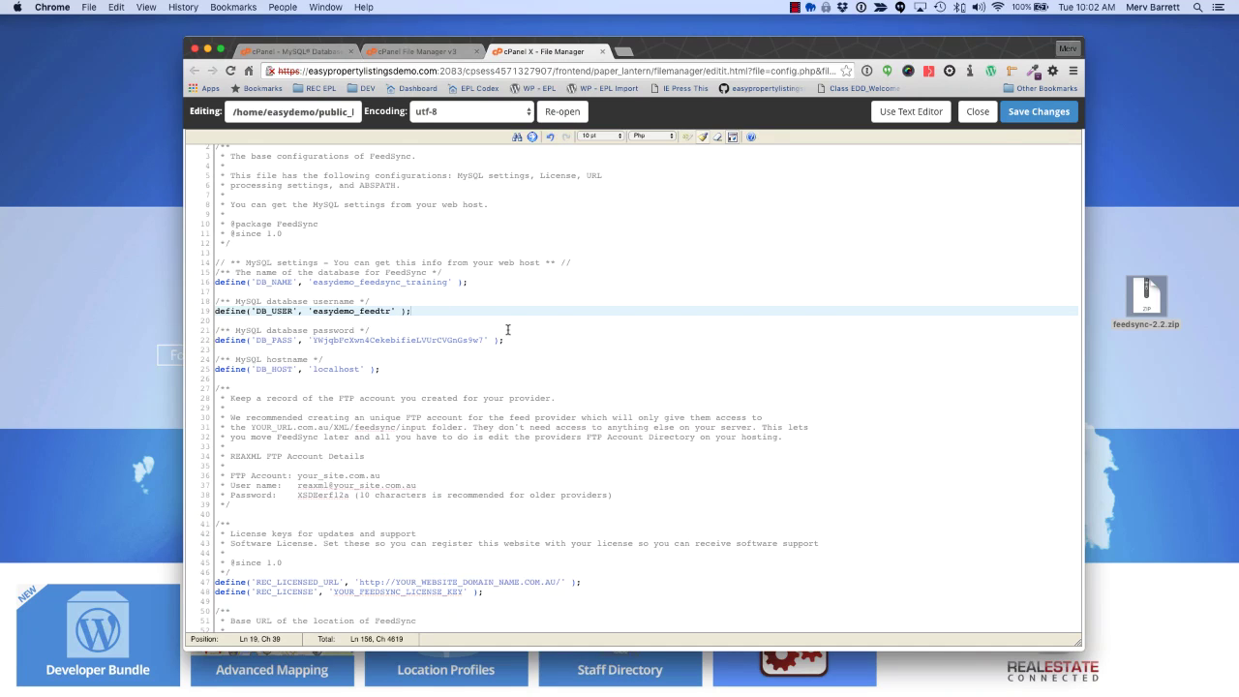
click(452, 351)
scroll(457, 436, down, 5)
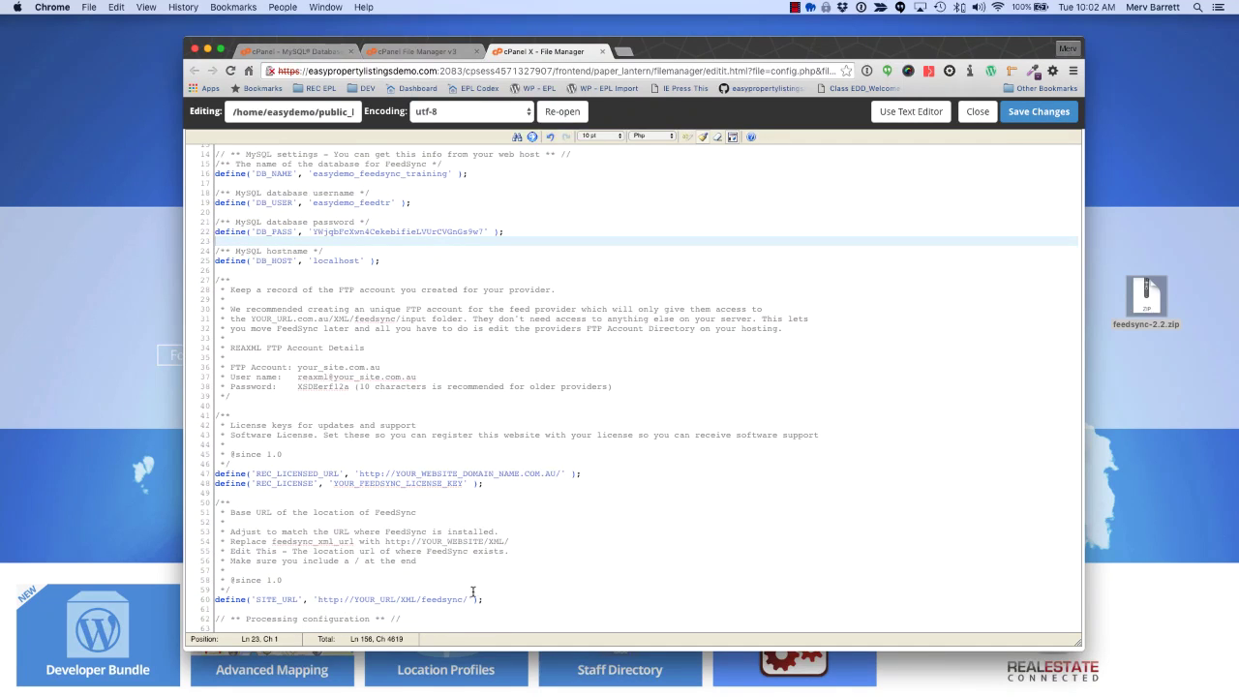
click(275, 54)
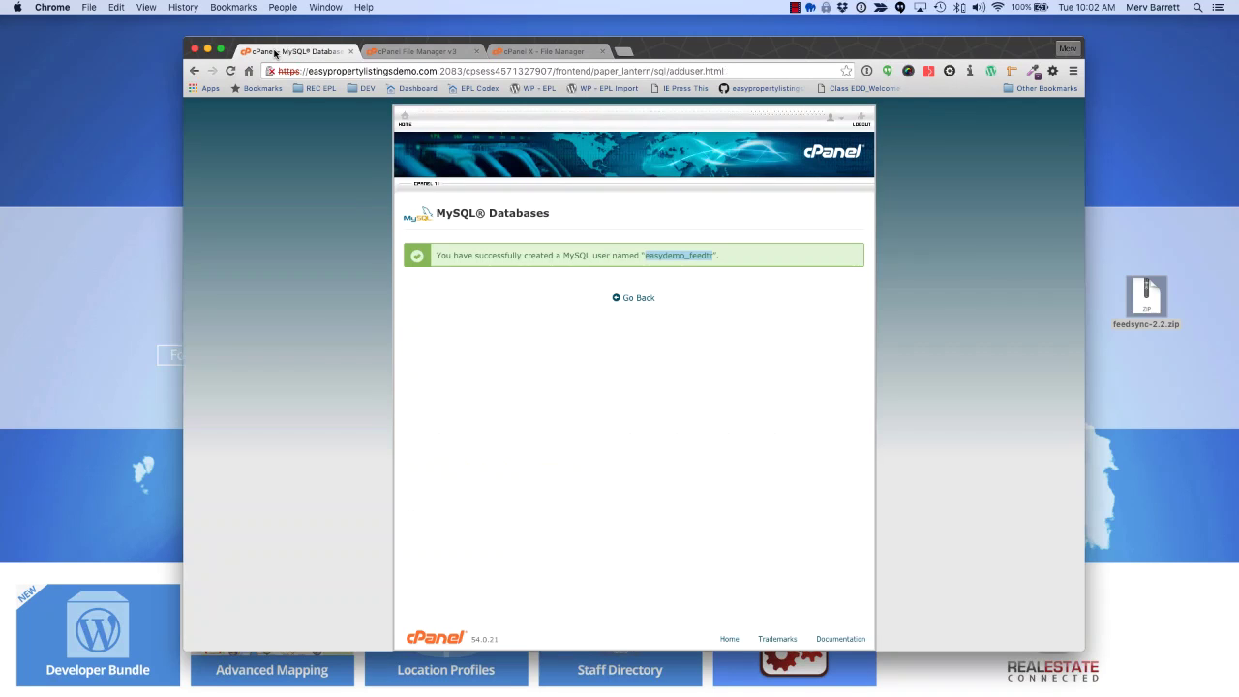
- Add the feedtr user to the easydemo_feedsync_training database
click(629, 300)
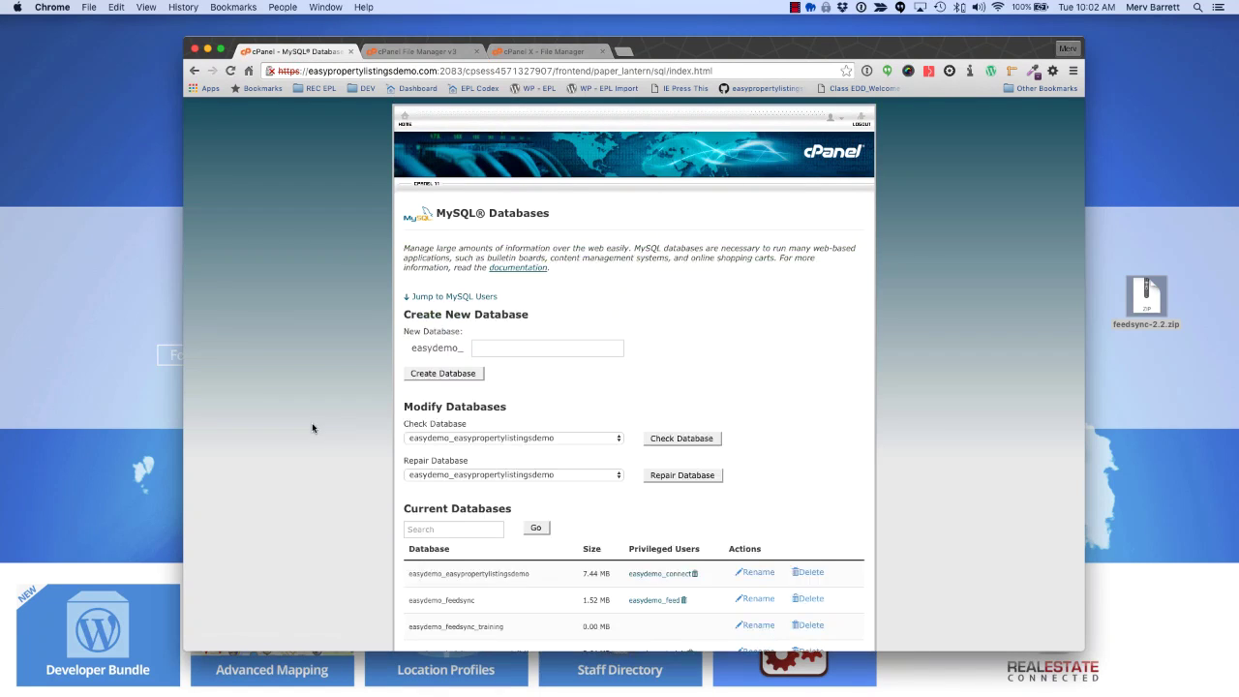
scroll(313, 426, down, 5)
scroll(313, 427, down, 2)
scroll(314, 426, down, 4)
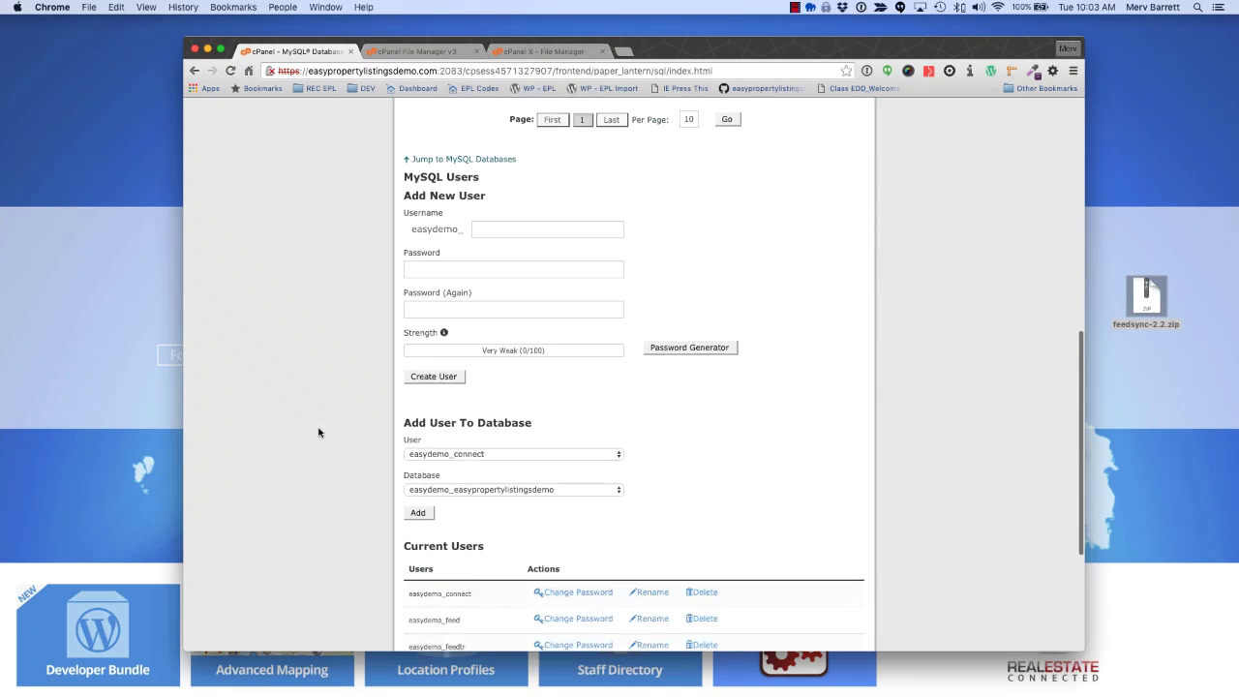
click(523, 365)
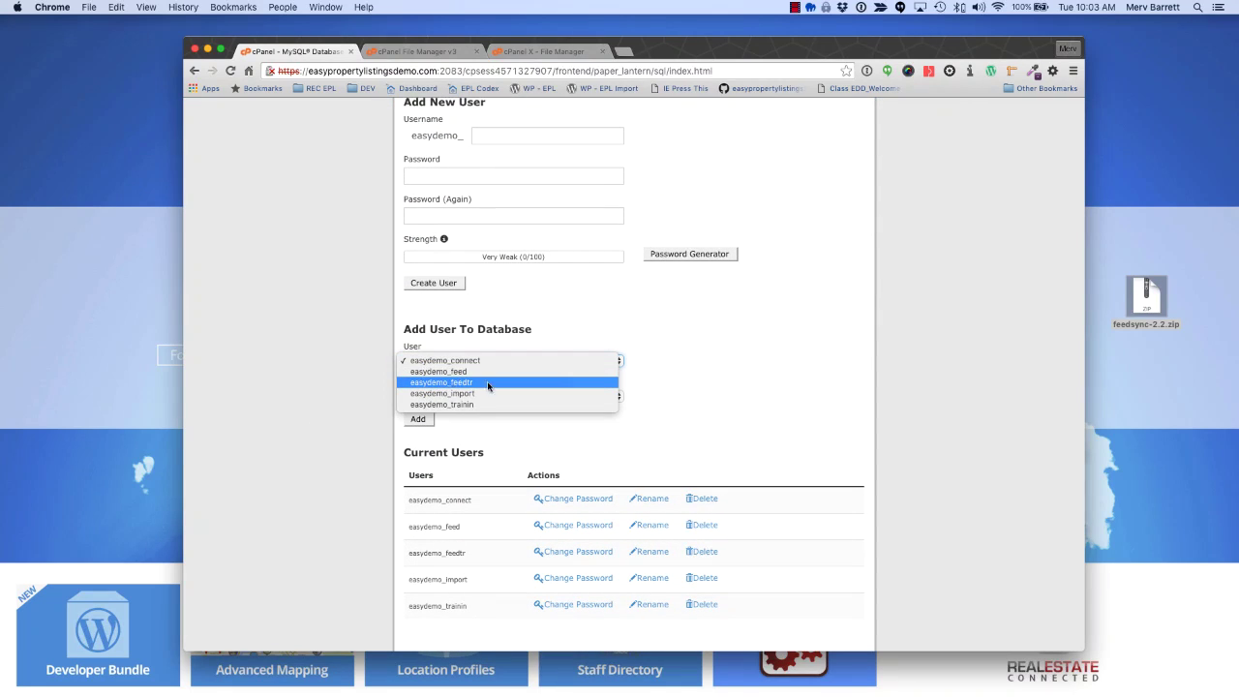
click(489, 383)
click(529, 397)
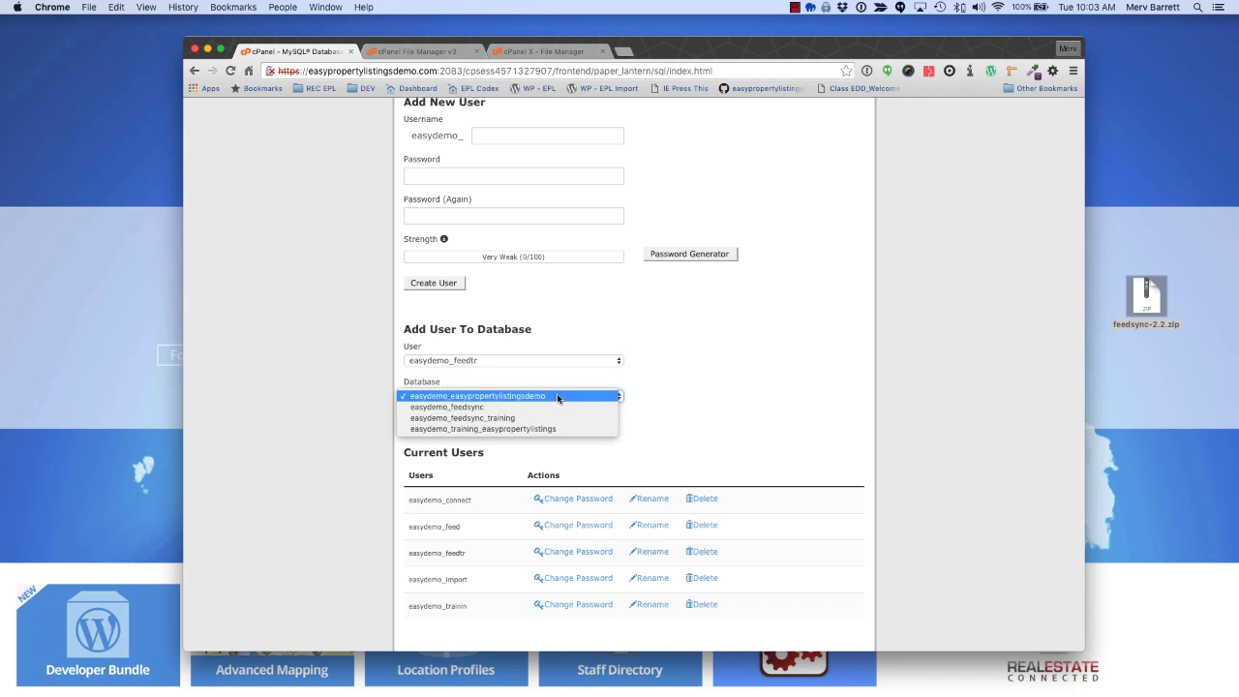
click(469, 418)
click(419, 420)
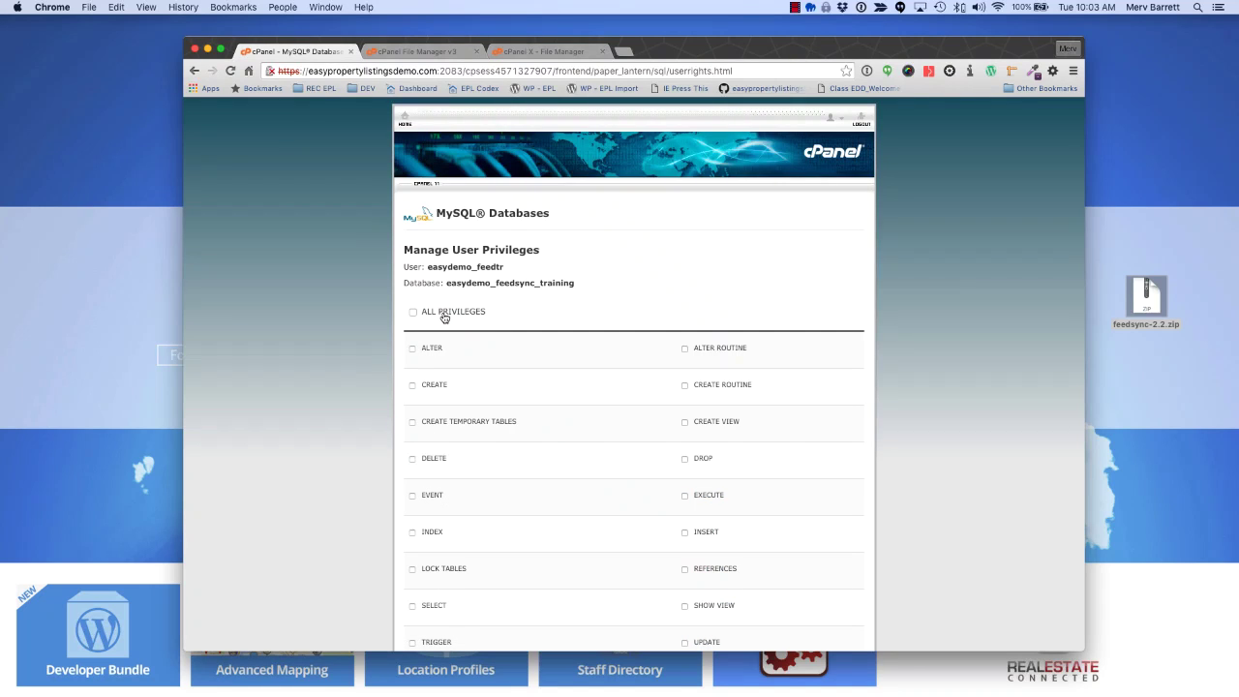
- Grant the user ALL PRIVILEGES on the database and save the changes
click(444, 317)
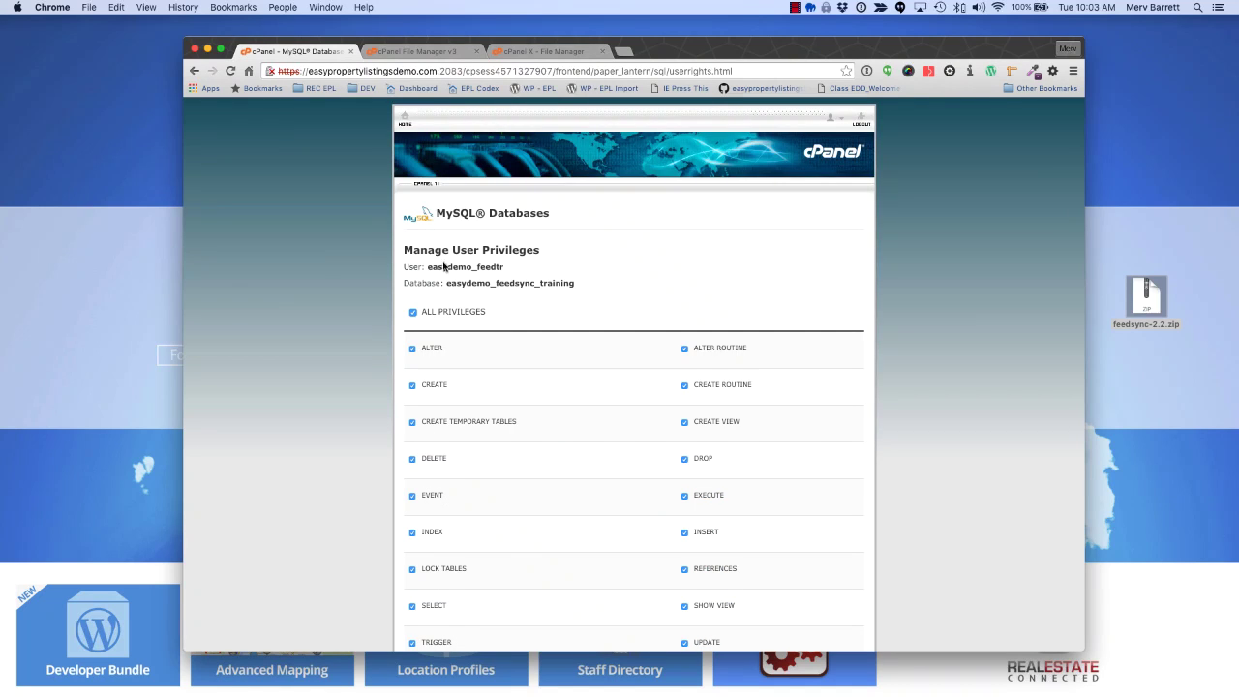
scroll(288, 337, down, 5)
scroll(287, 338, down, 1)
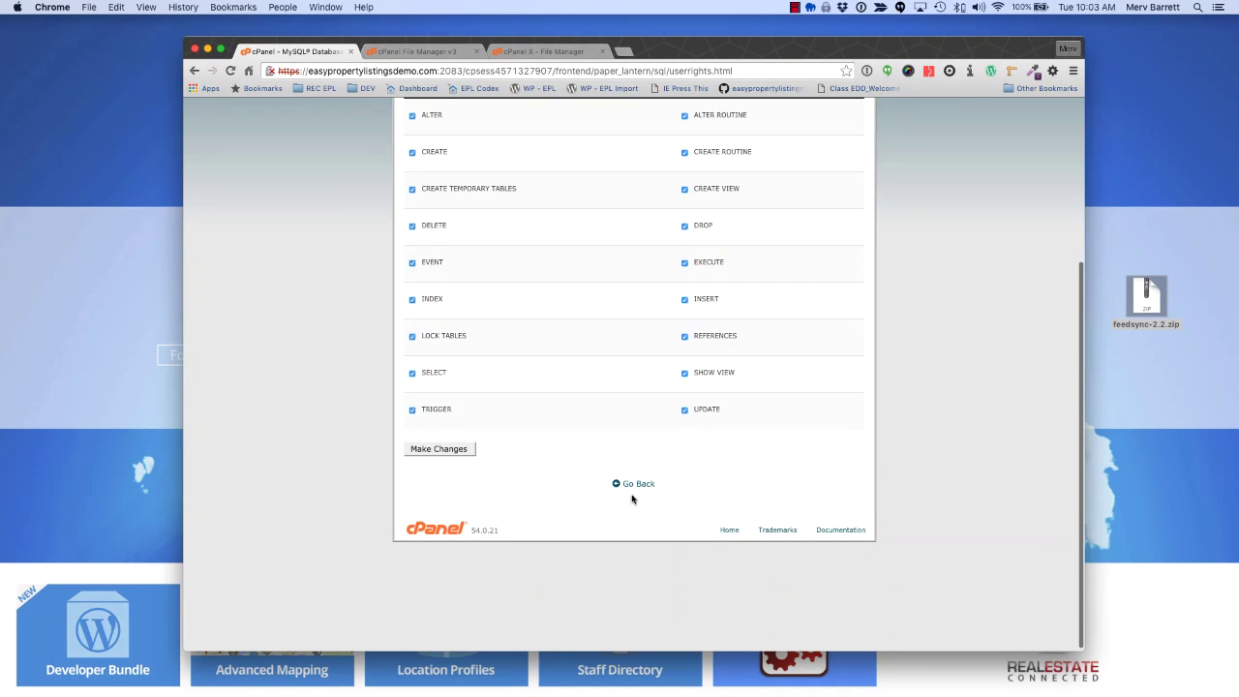
click(450, 452)
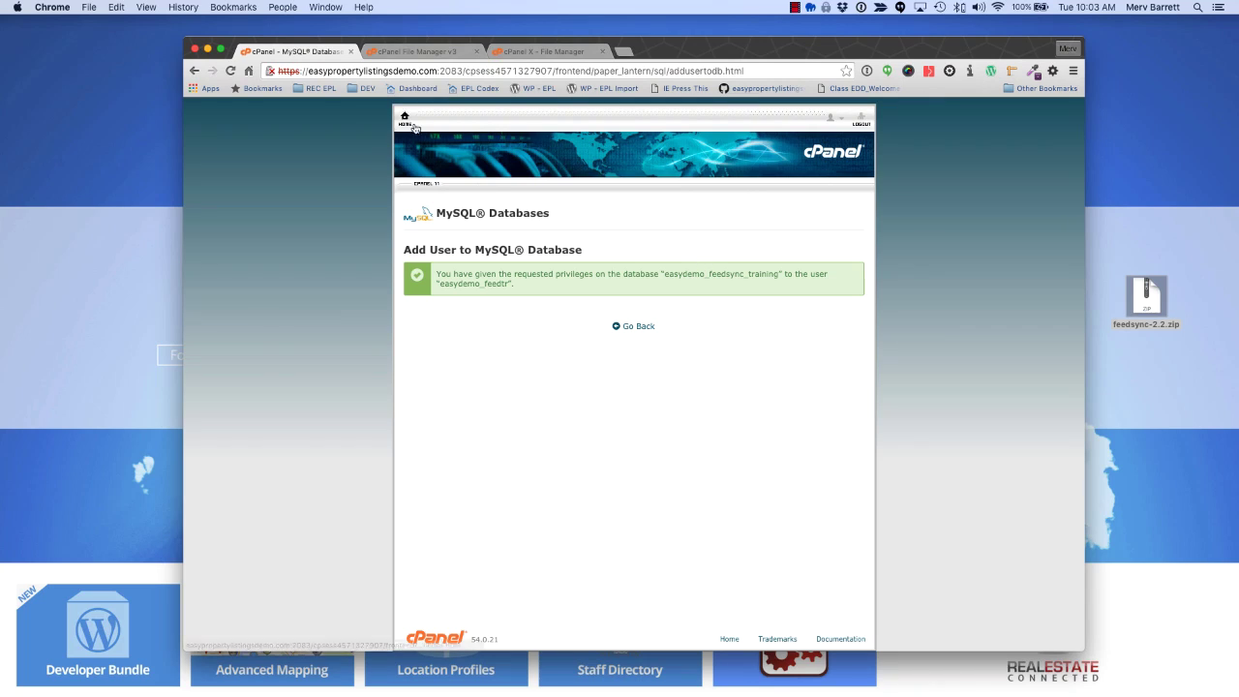
click(642, 328)
scroll(643, 377, down, 5)
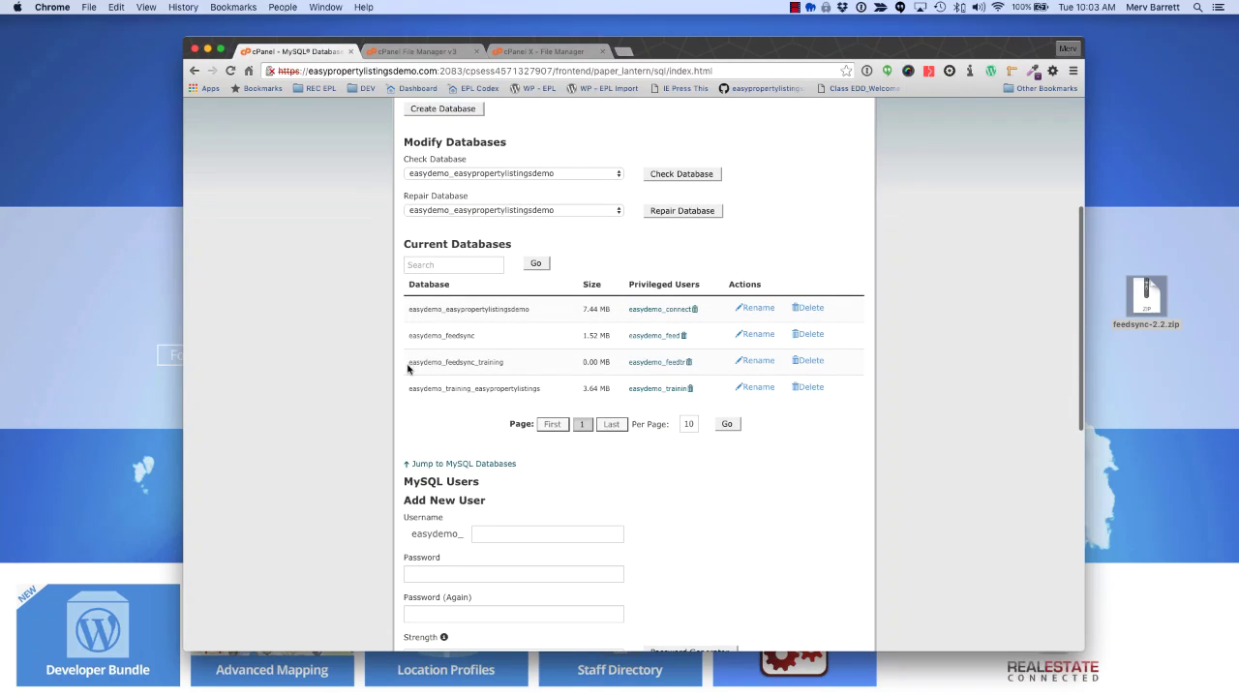
drag(408, 362, 497, 361)
- Load FeedSync at easypropertylistingsdemo.com/XML/feedsync/ without the training subdomain and copy its address
click(426, 53)
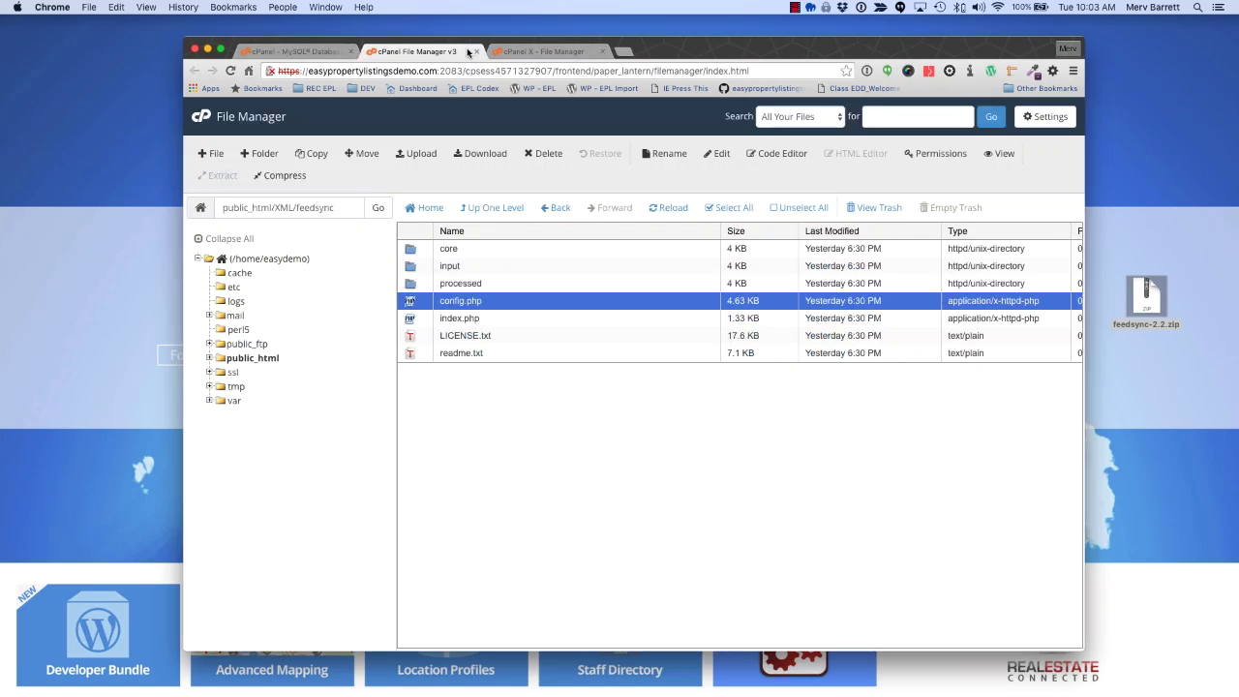
click(531, 52)
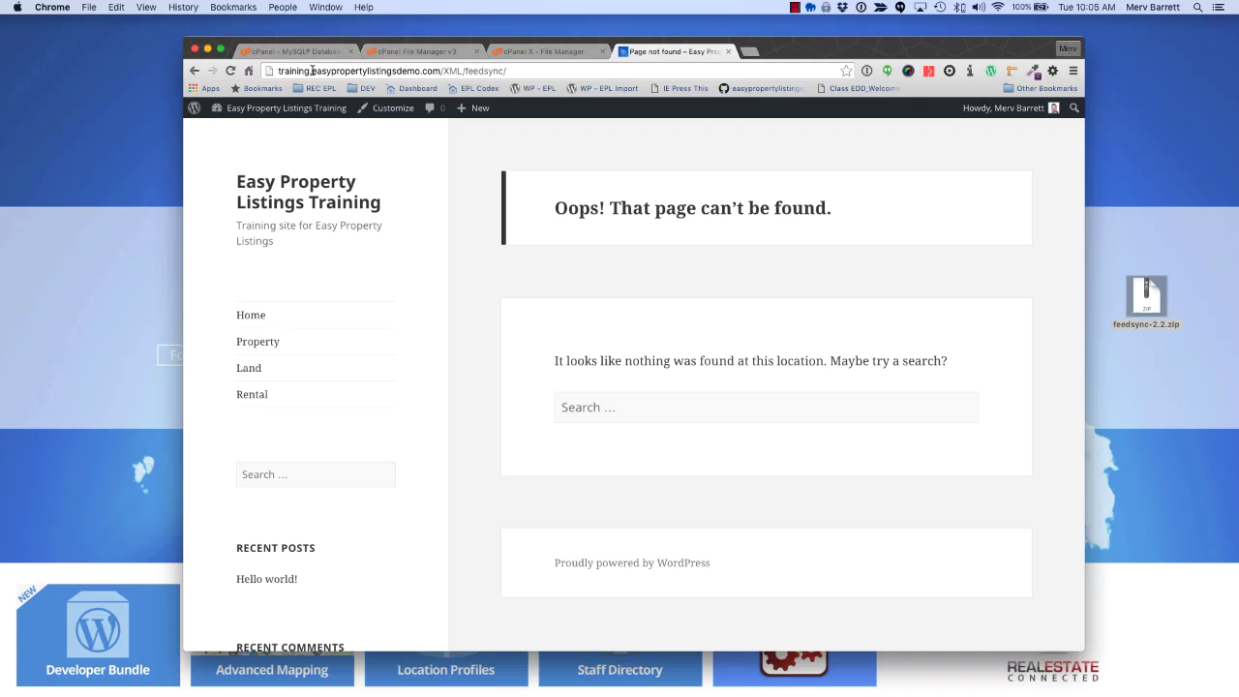
drag(316, 70, 256, 71)
key(BackSpace)
key(Return)
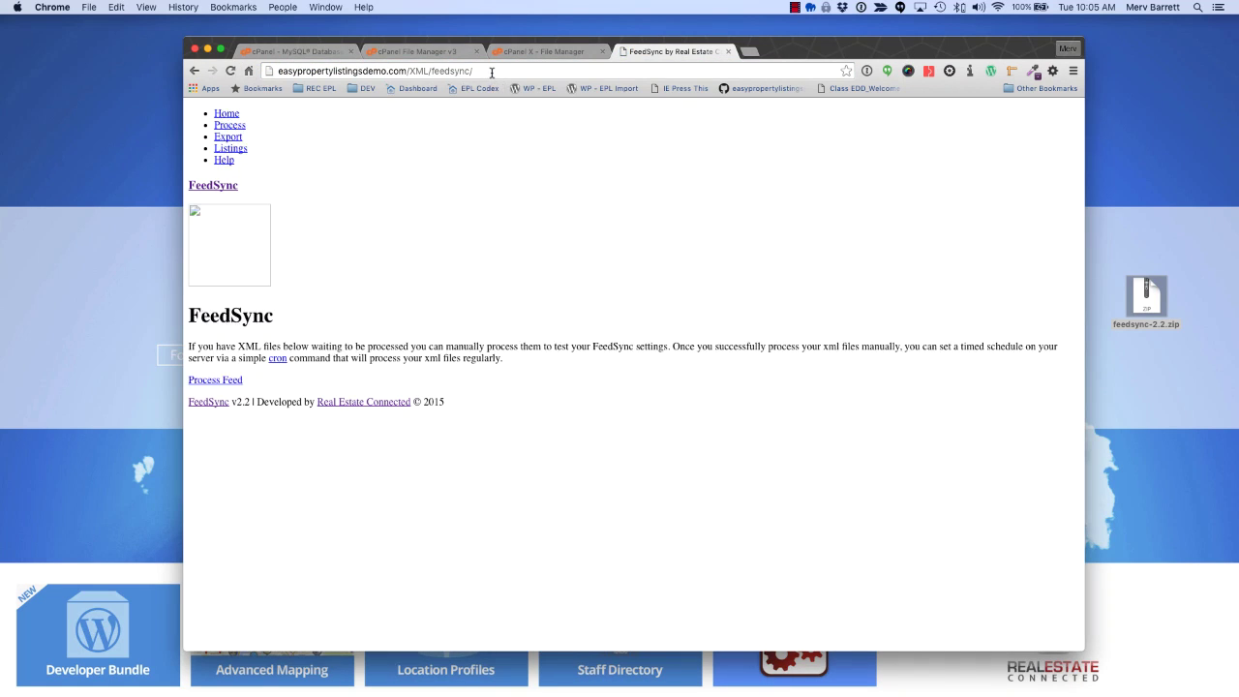
click(503, 74)
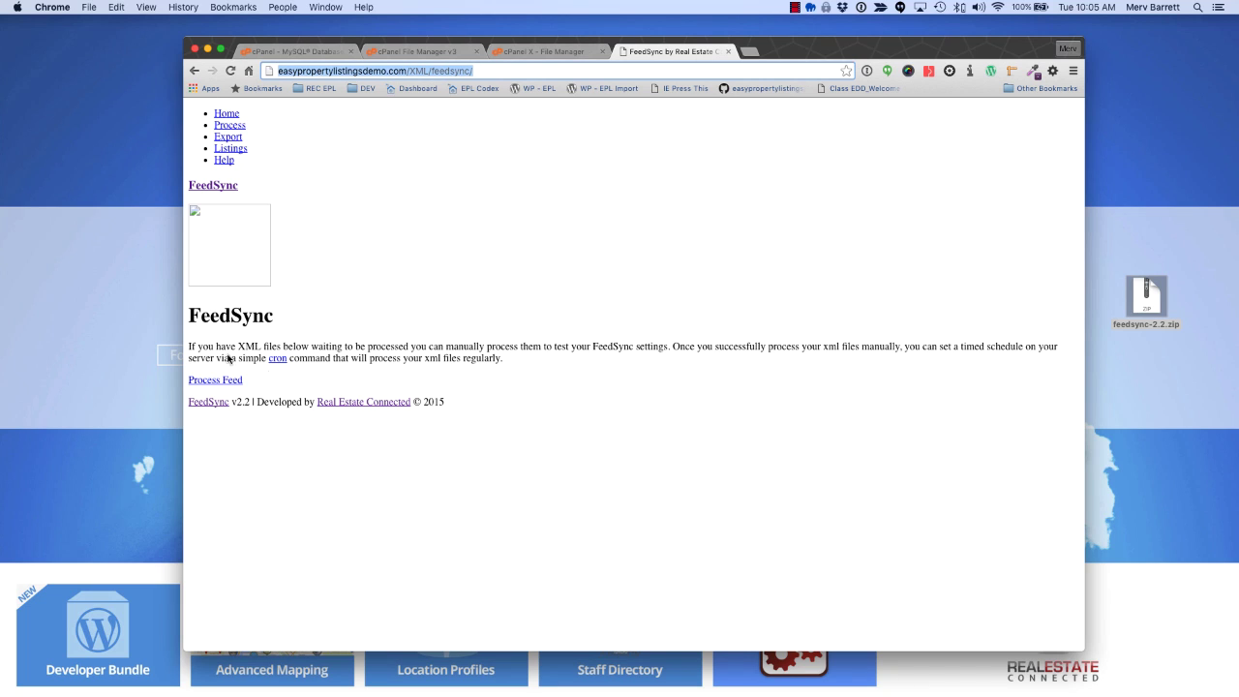
click(462, 53)
click(523, 53)
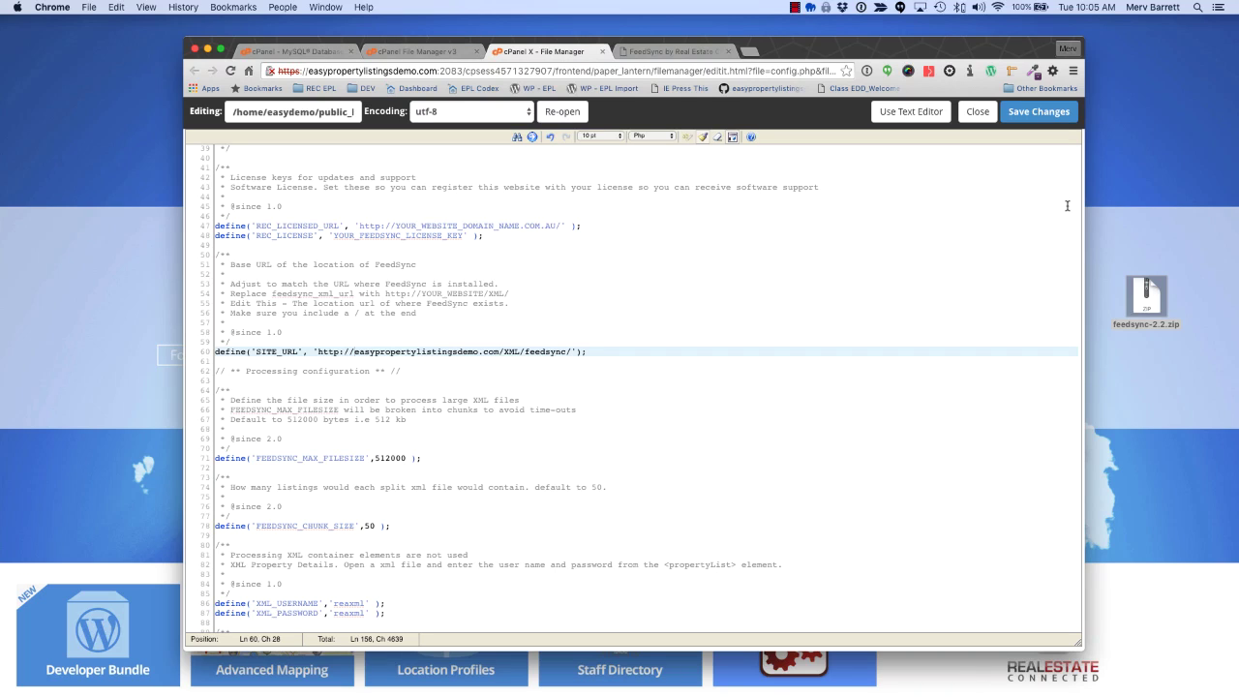
click(1043, 120)
click(668, 51)
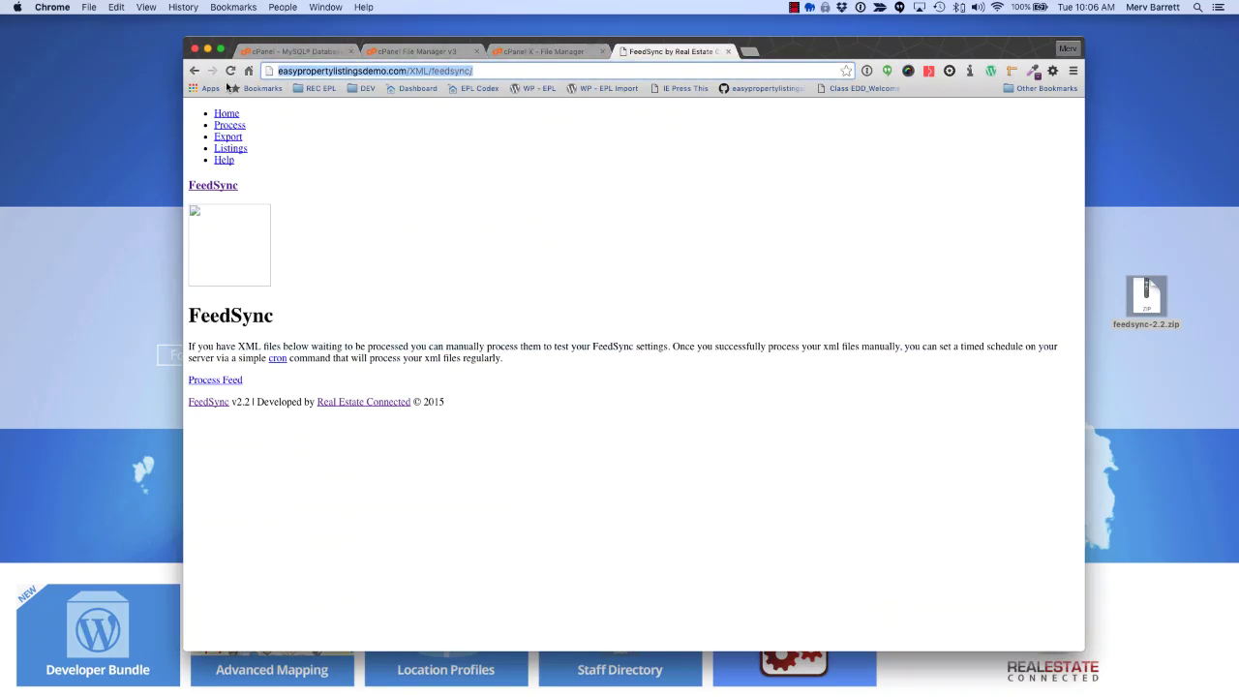
click(231, 71)
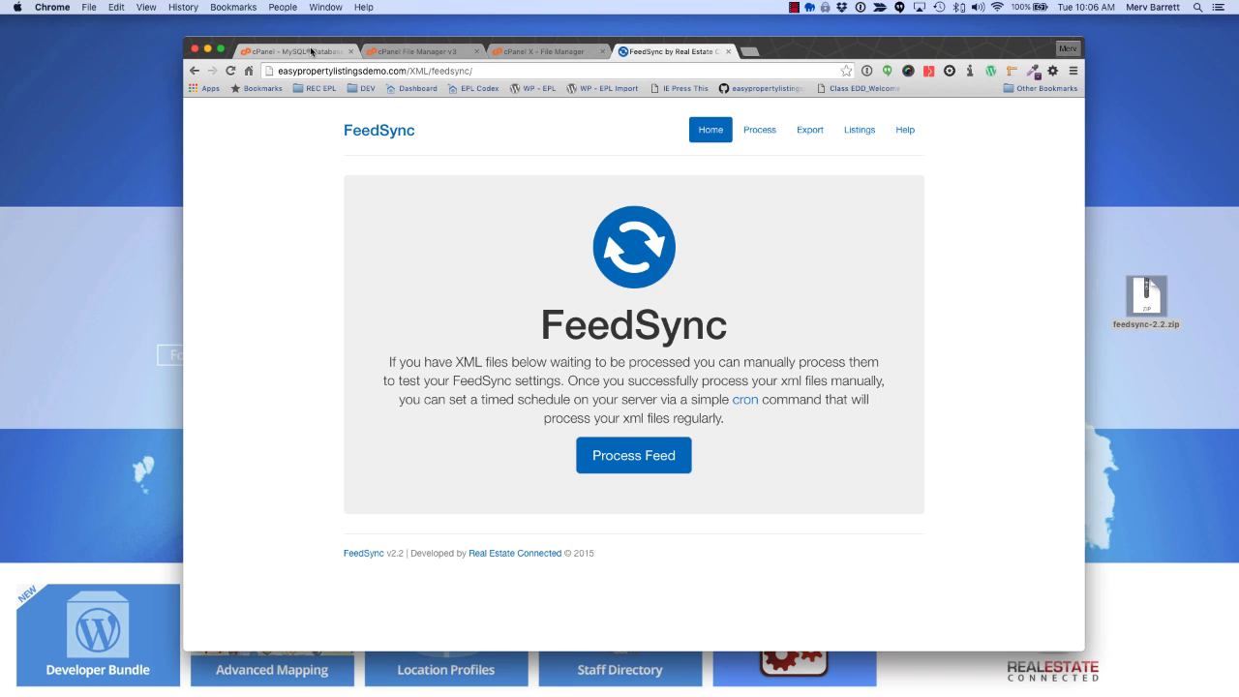
- Reload the FeedSync tab so its home page shows the logo and styled layout
click(794, 8)
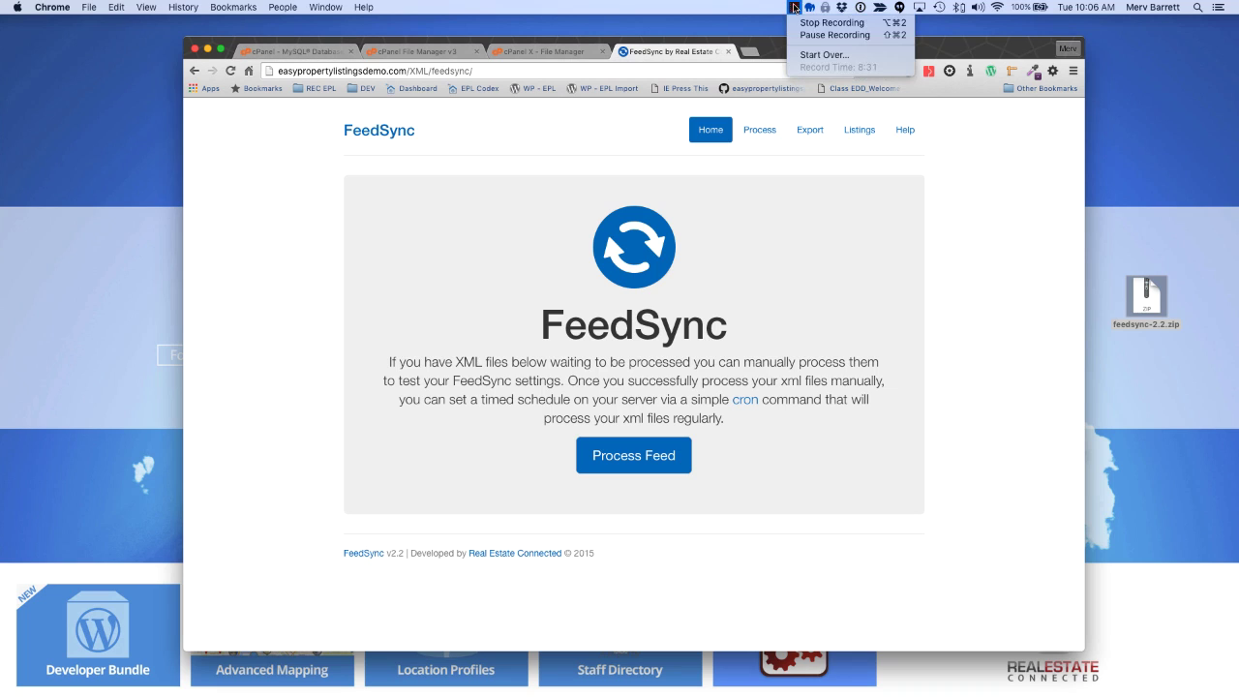
click(832, 35)
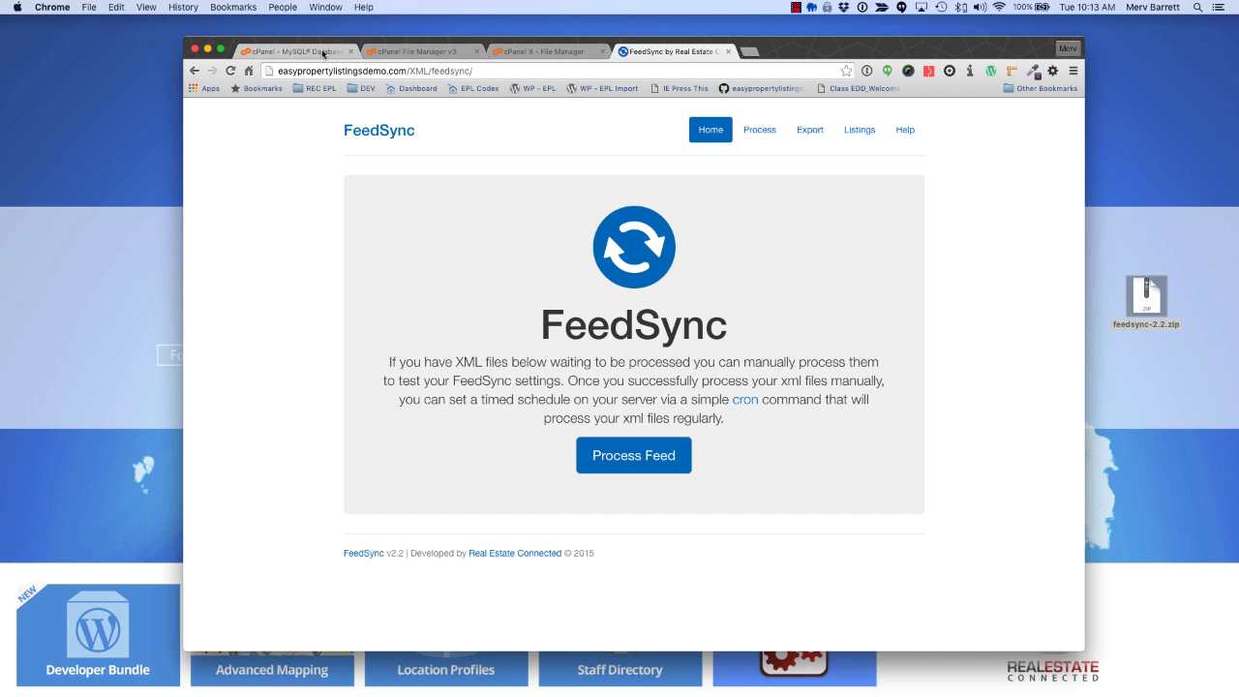
- Go to cPanel's FTP Accounts page and enter a login name ending in '-training'
click(310, 53)
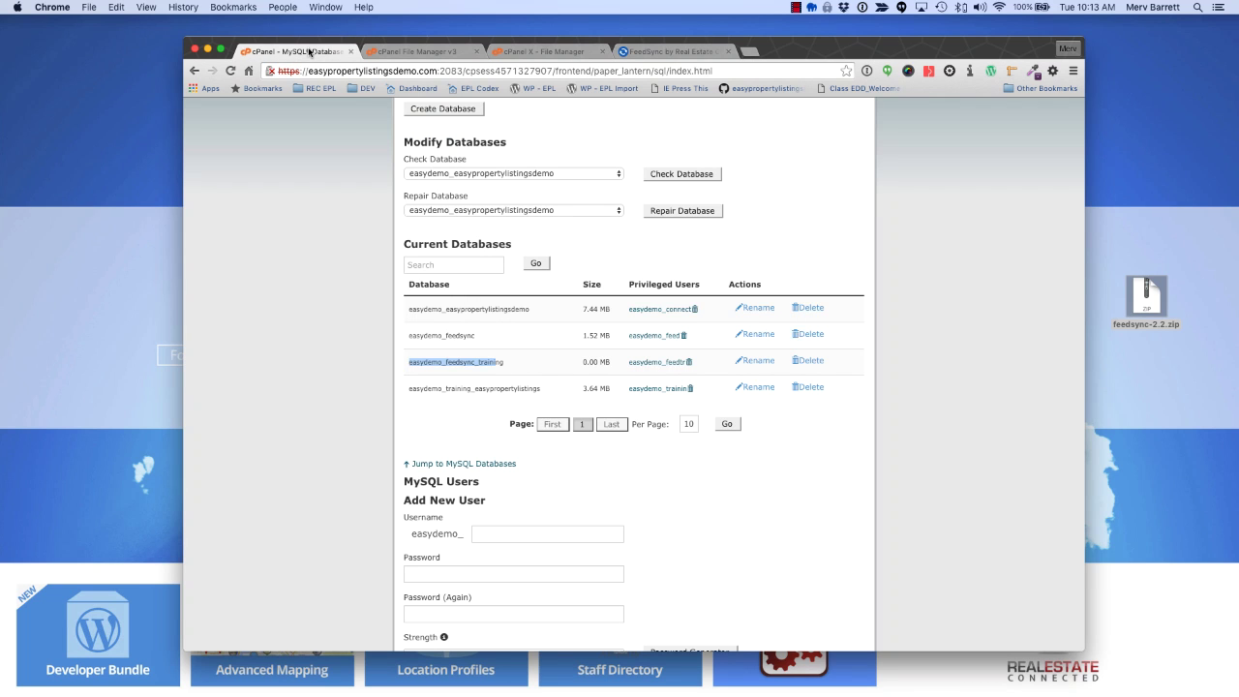
key(super+r)
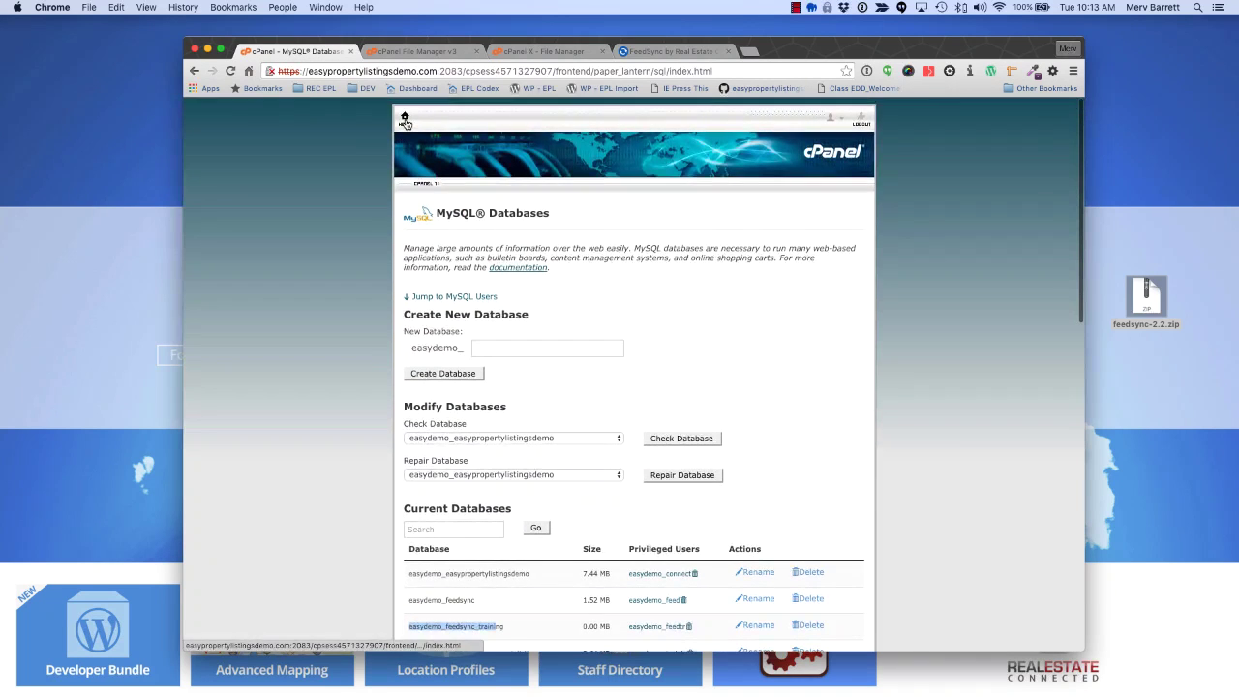
click(406, 118)
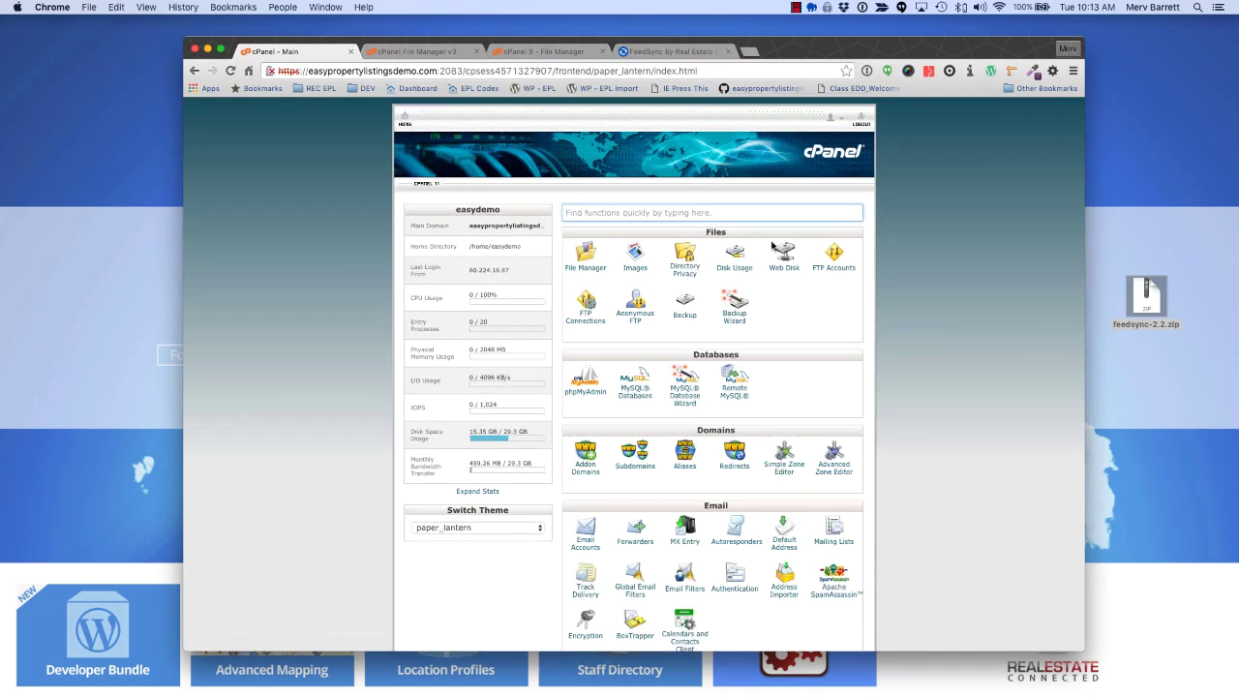
scroll(772, 348, down, 2)
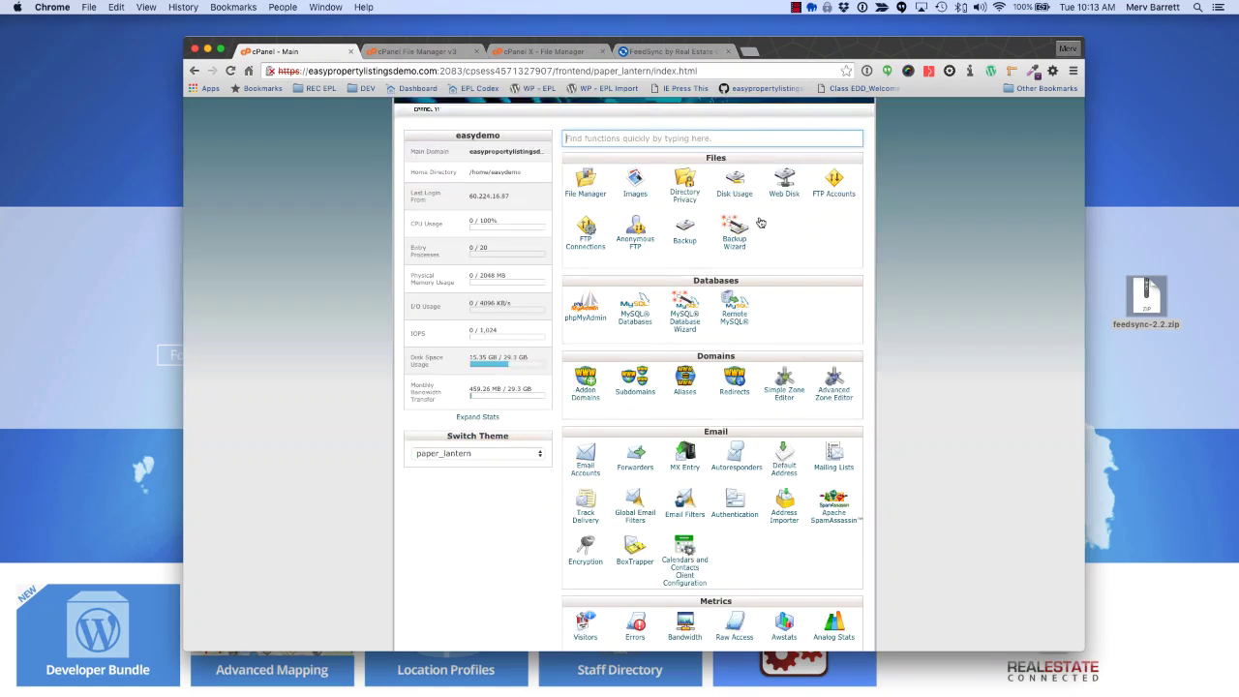
click(830, 198)
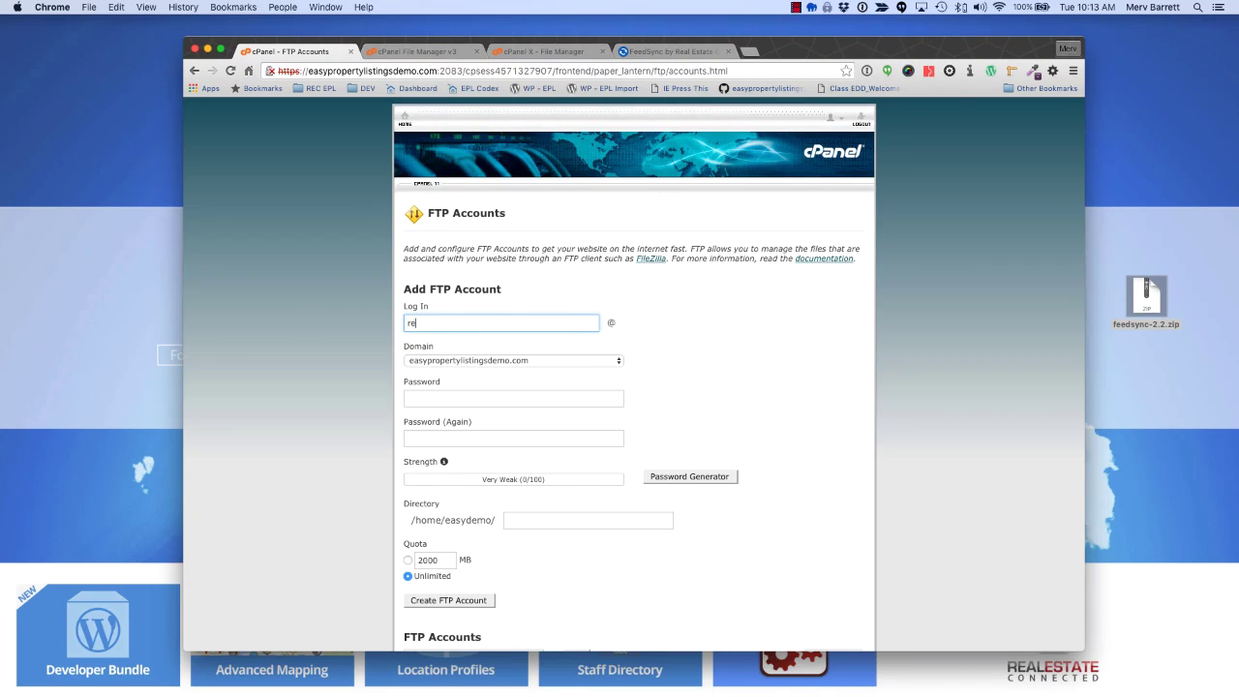
scroll(509, 343, down, 5)
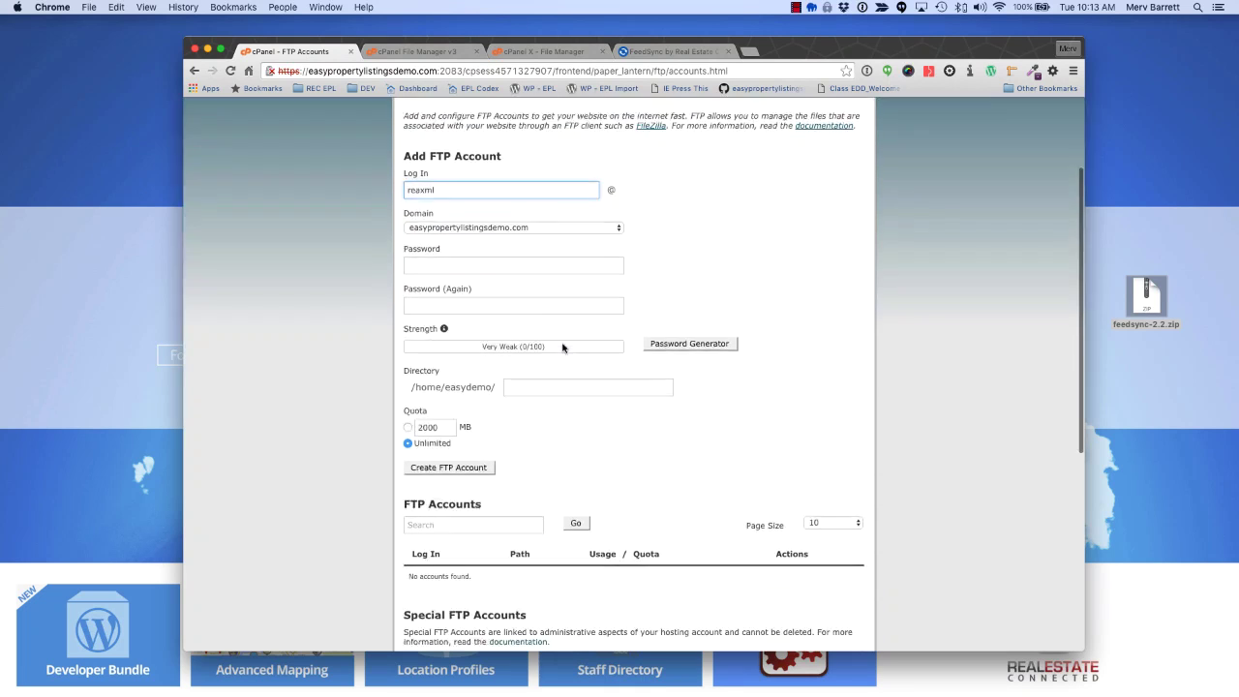
scroll(562, 348, up, 5)
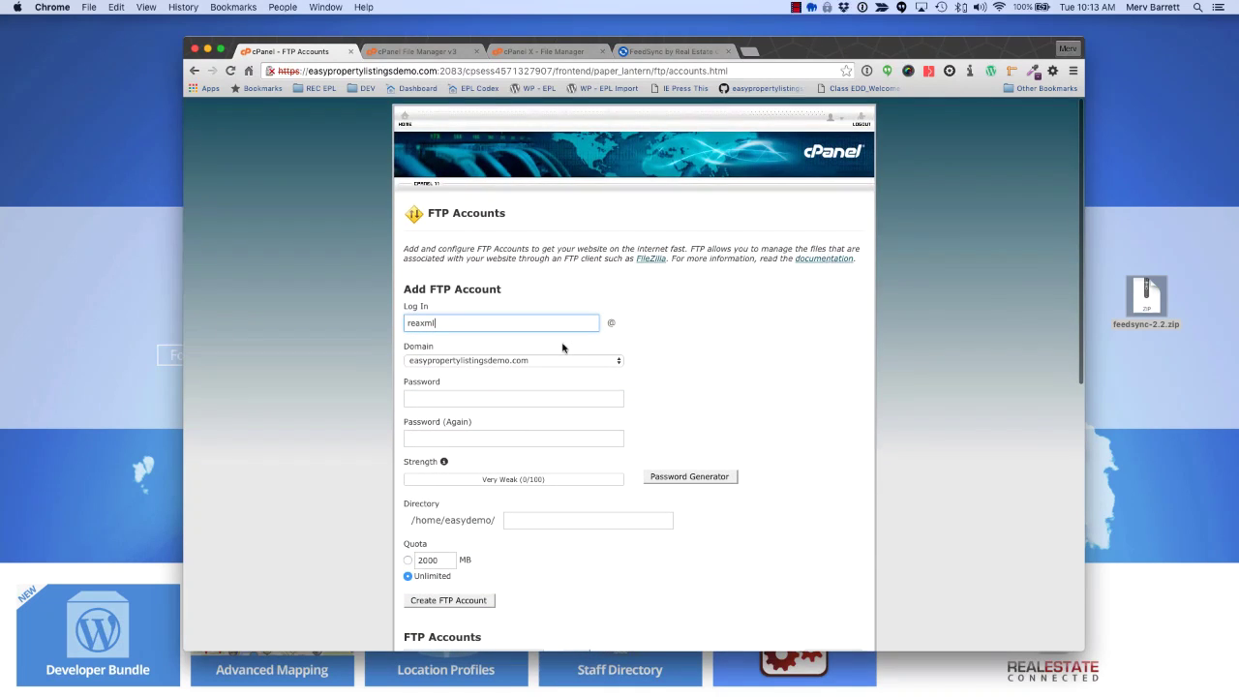
text(-tra)
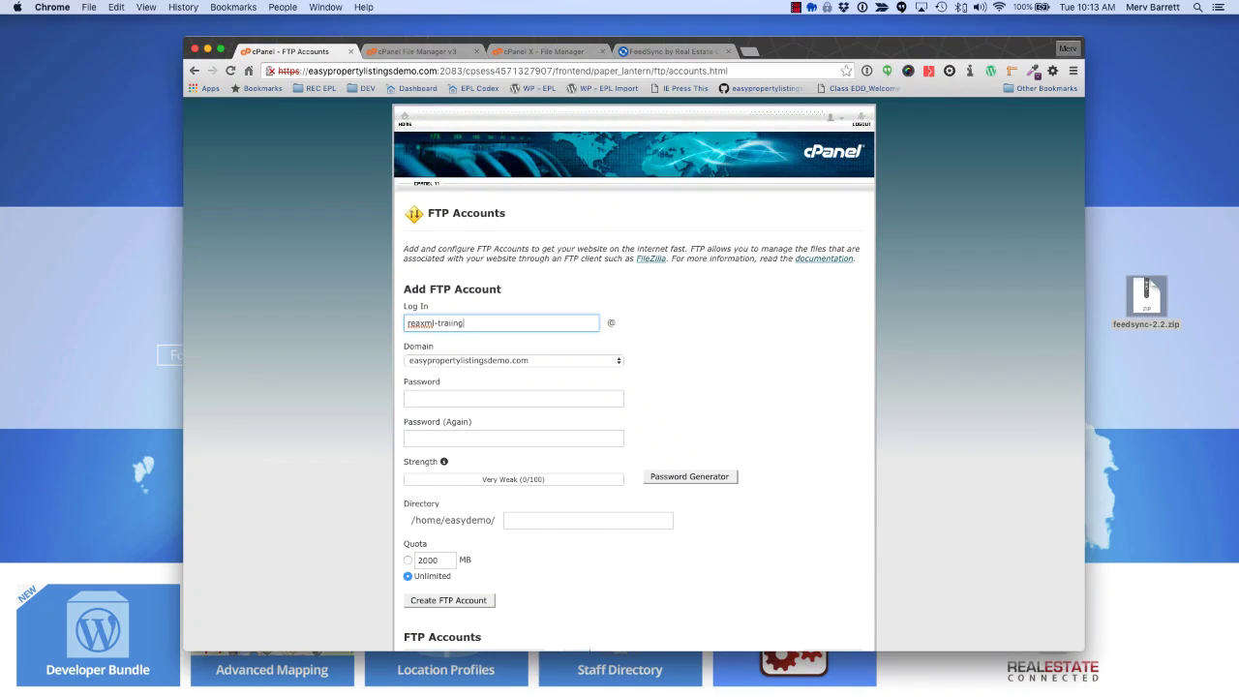
text(ining)
click(518, 398)
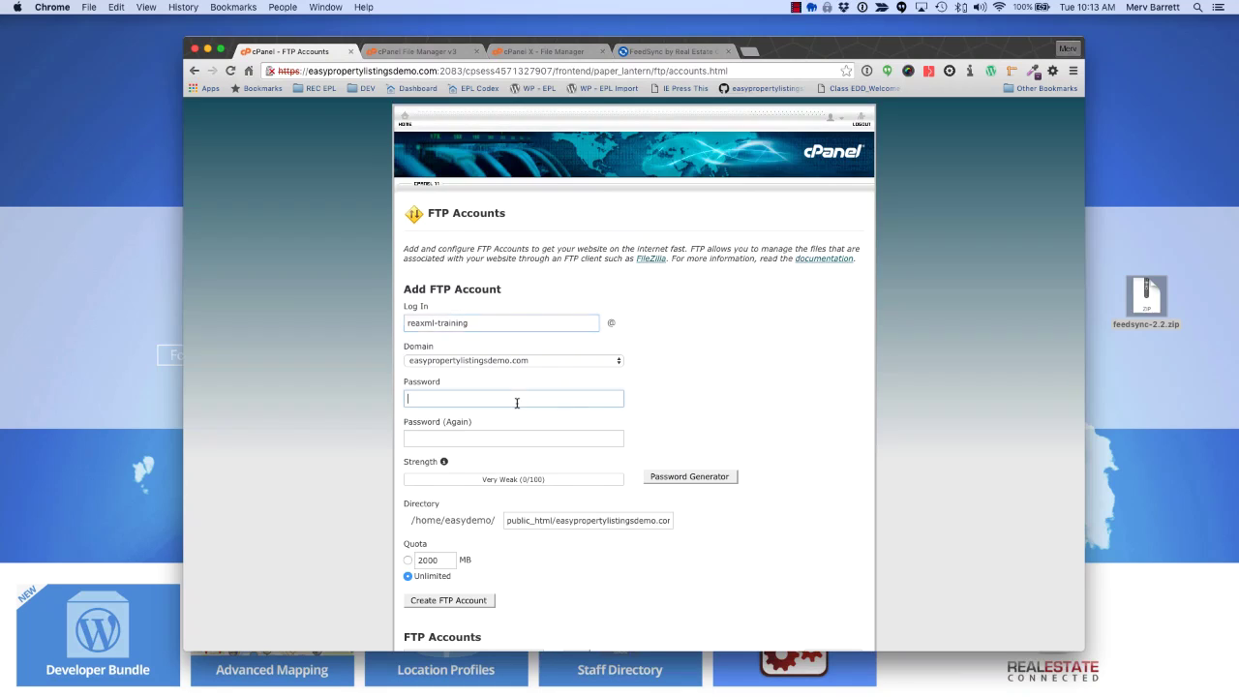
- Generate a shorter strong password in 1Password and paste it into both password fields
click(866, 72)
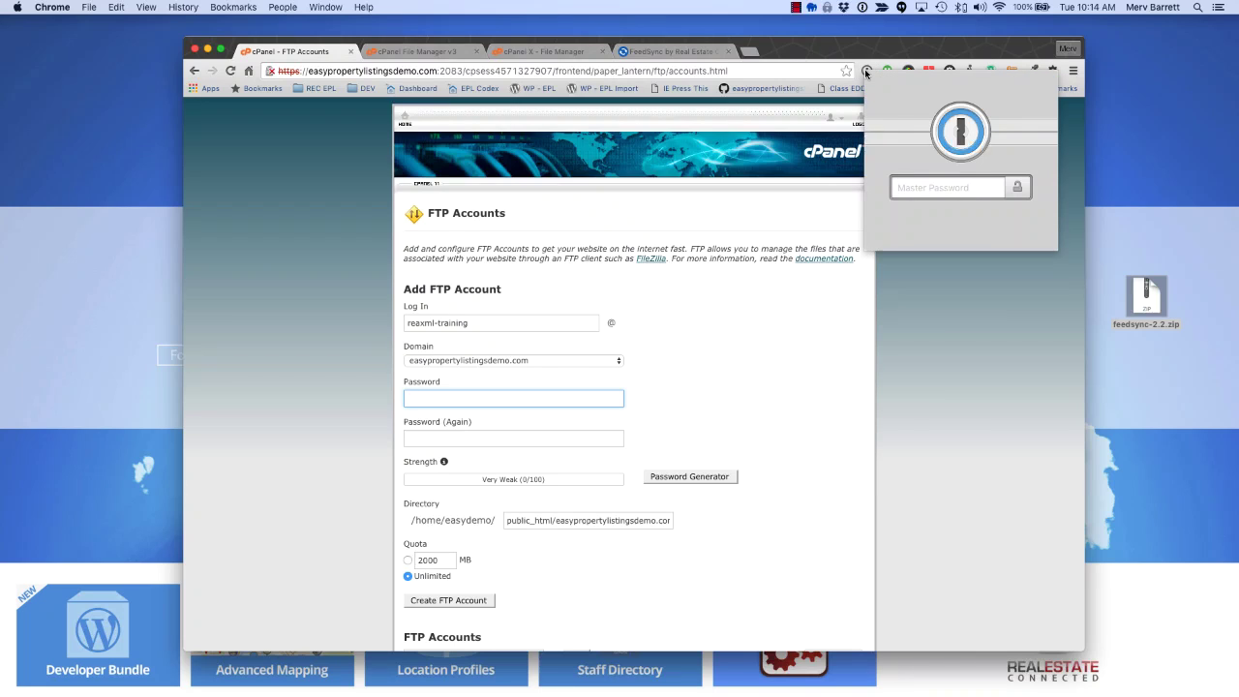
text(•••••)
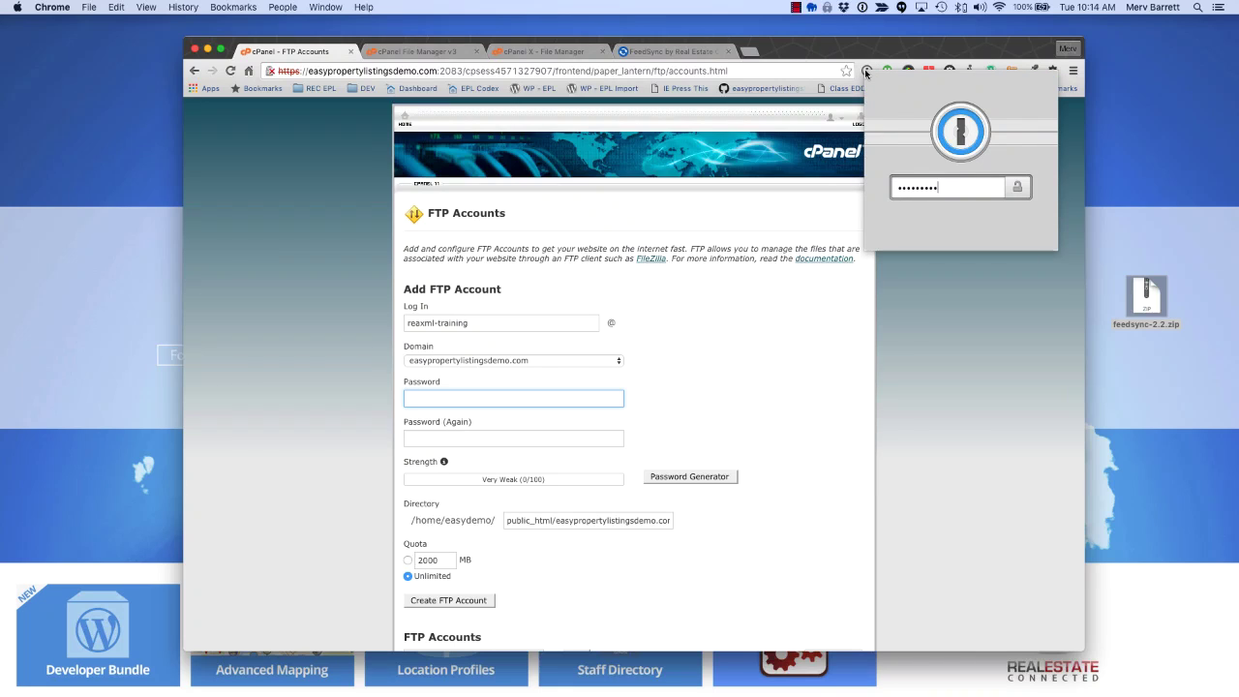
text(••••)
click(1017, 186)
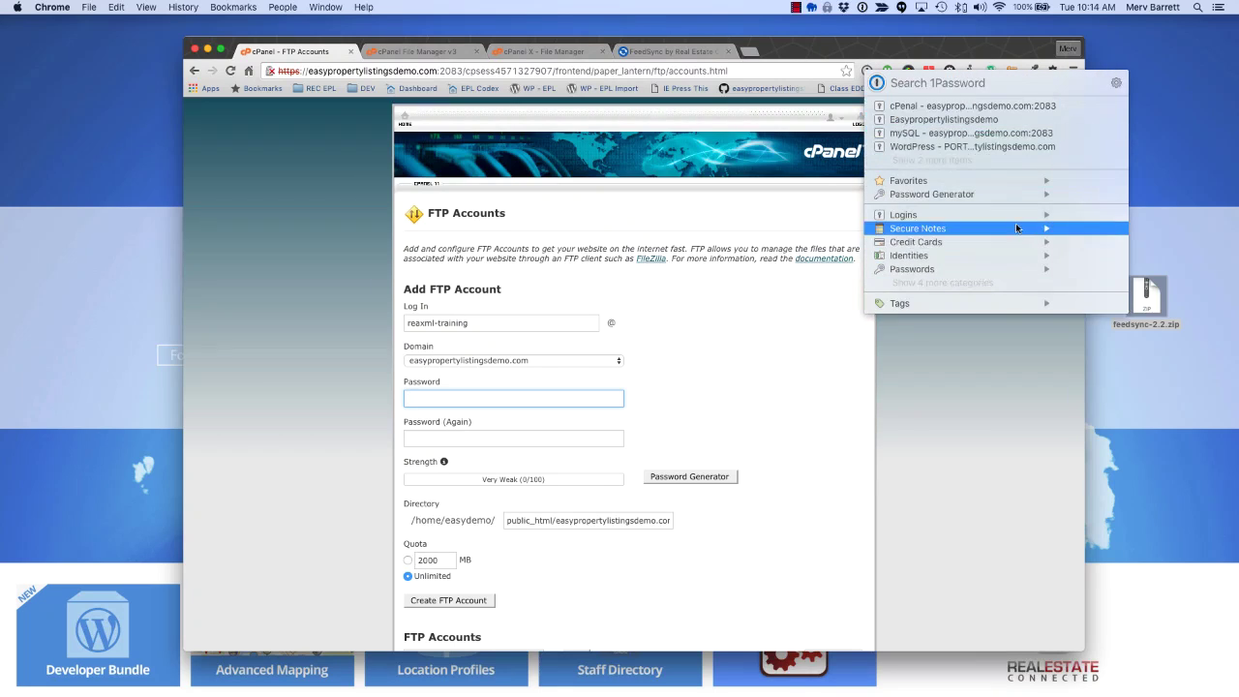
mouse_move(1016, 228)
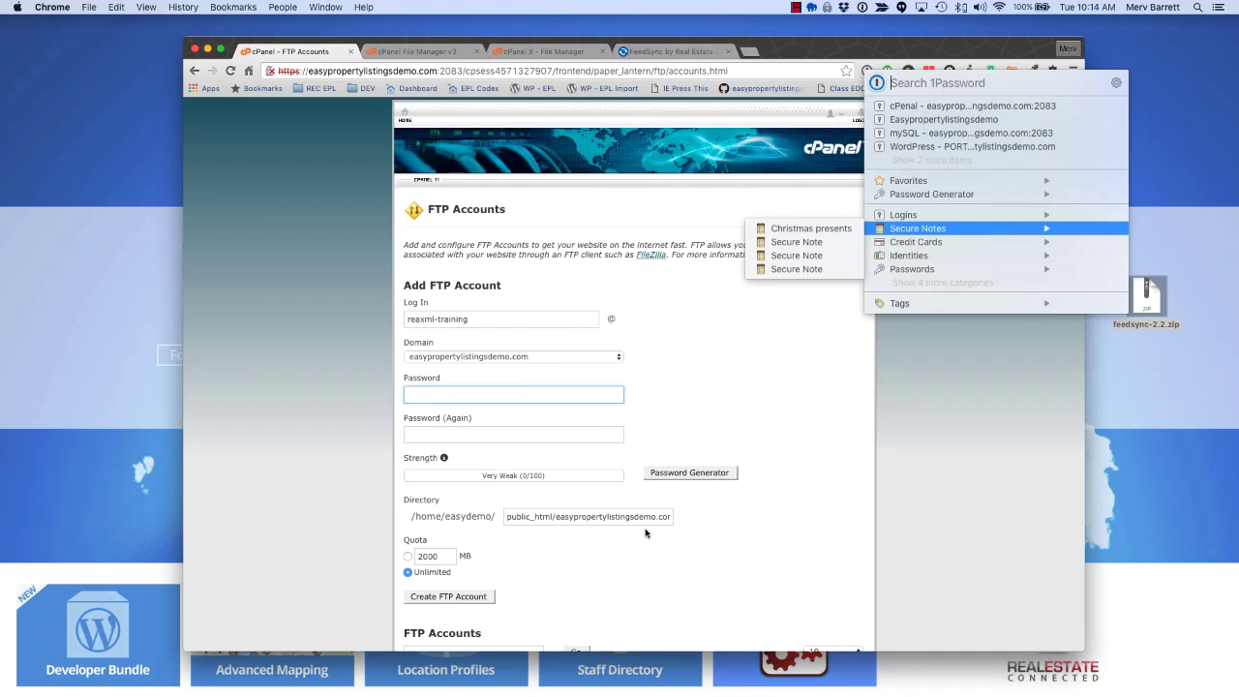
mouse_move(997, 304)
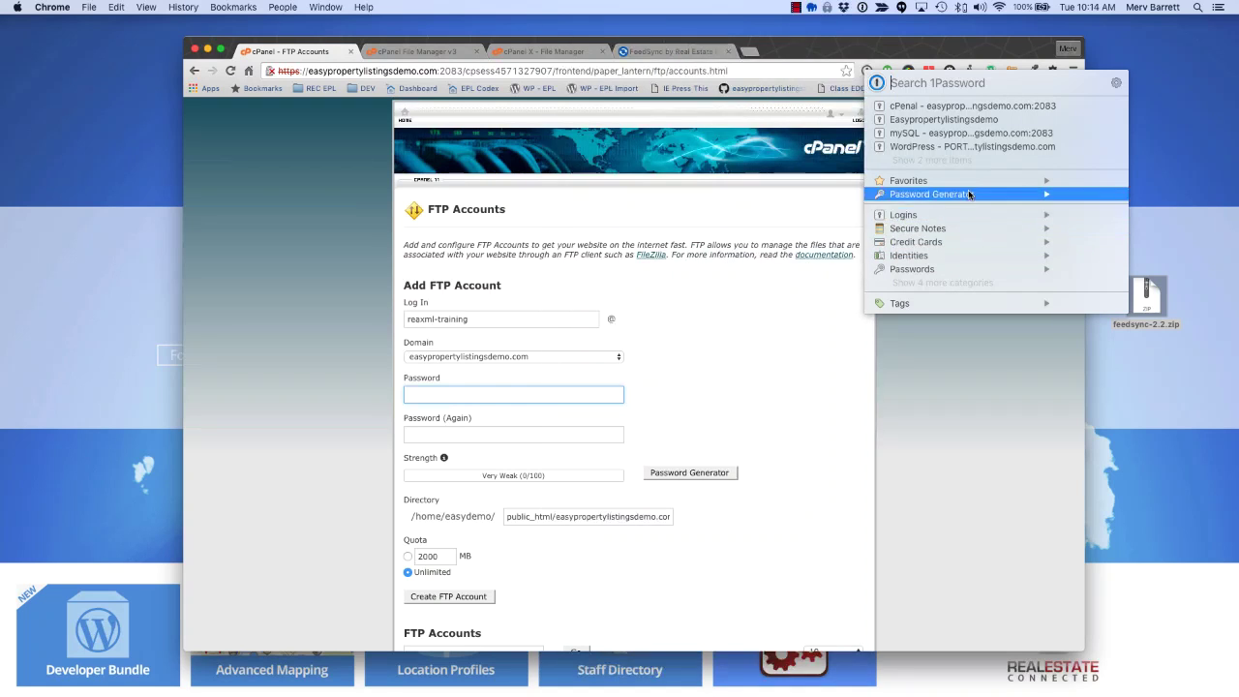
mouse_move(963, 195)
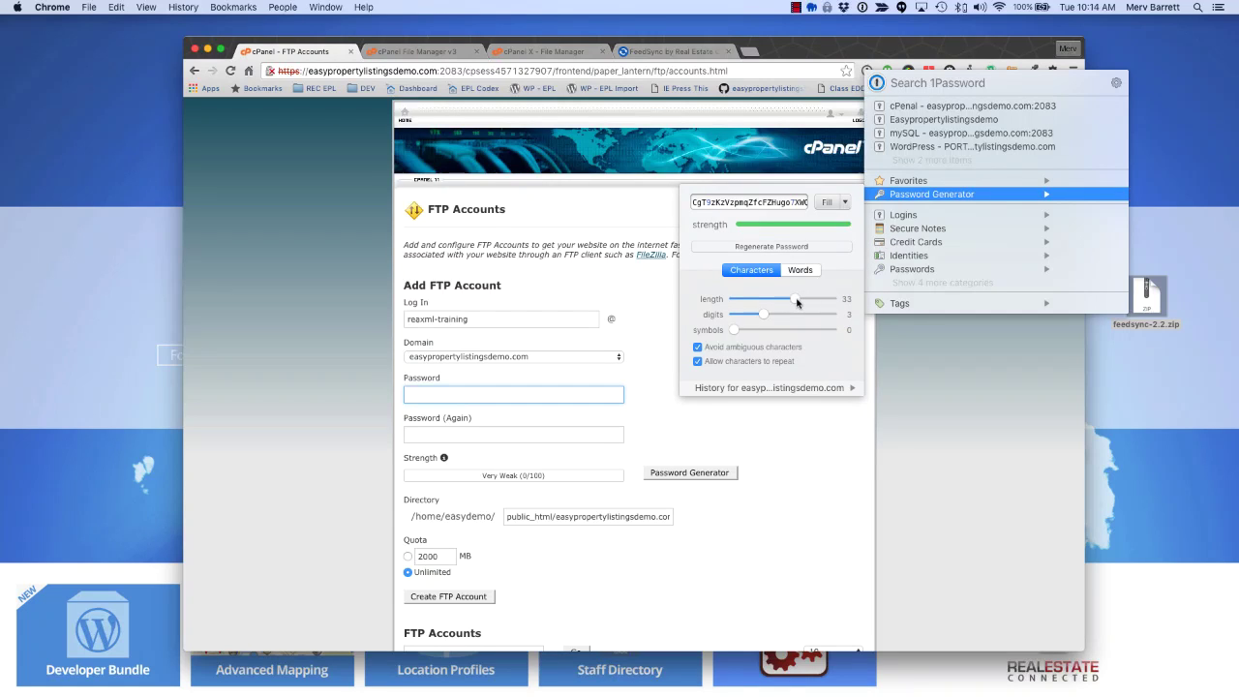
drag(798, 302, 747, 304)
drag(779, 203, 678, 201)
key(Escape)
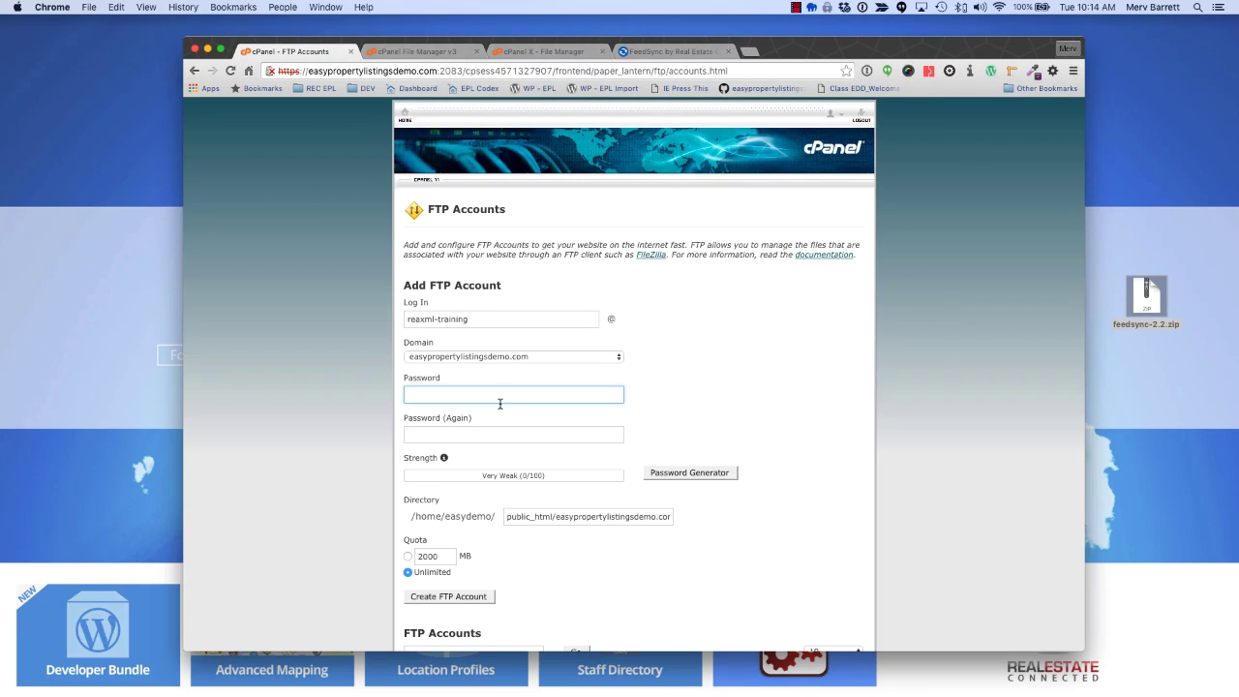
key(super+v)
click(489, 432)
key(super+v)
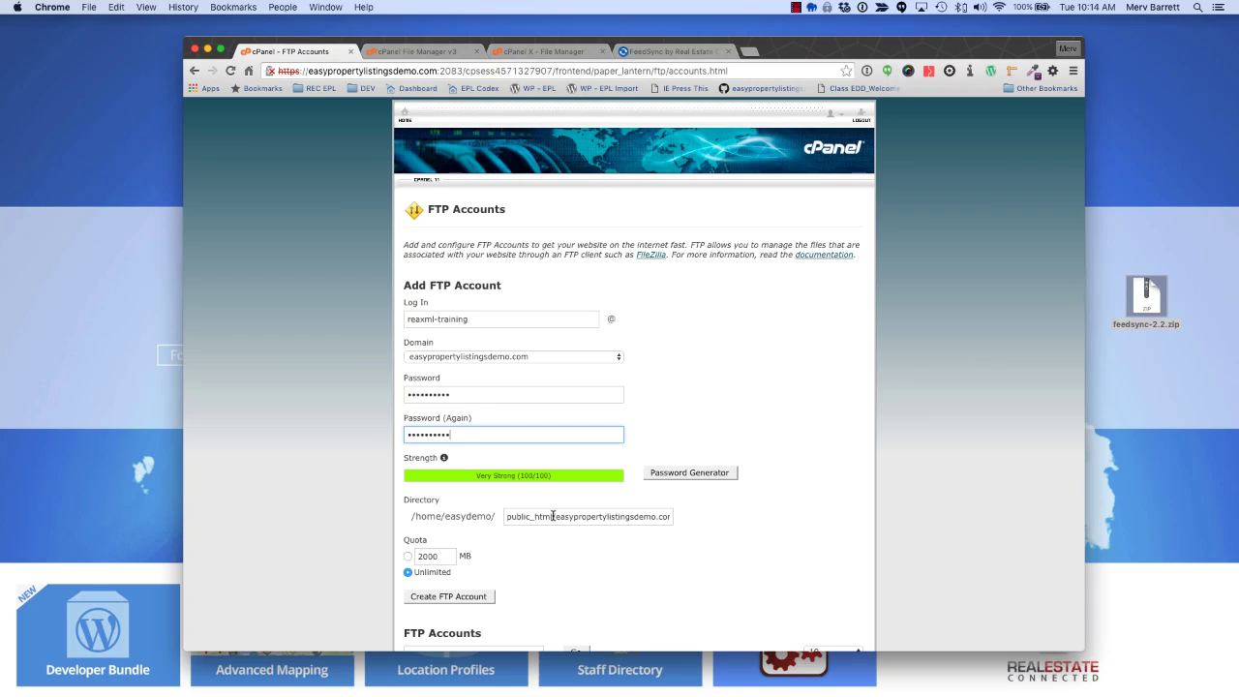
- Set the FTP account directory to public_html/XML/feedsync/input
drag(553, 516, 788, 516)
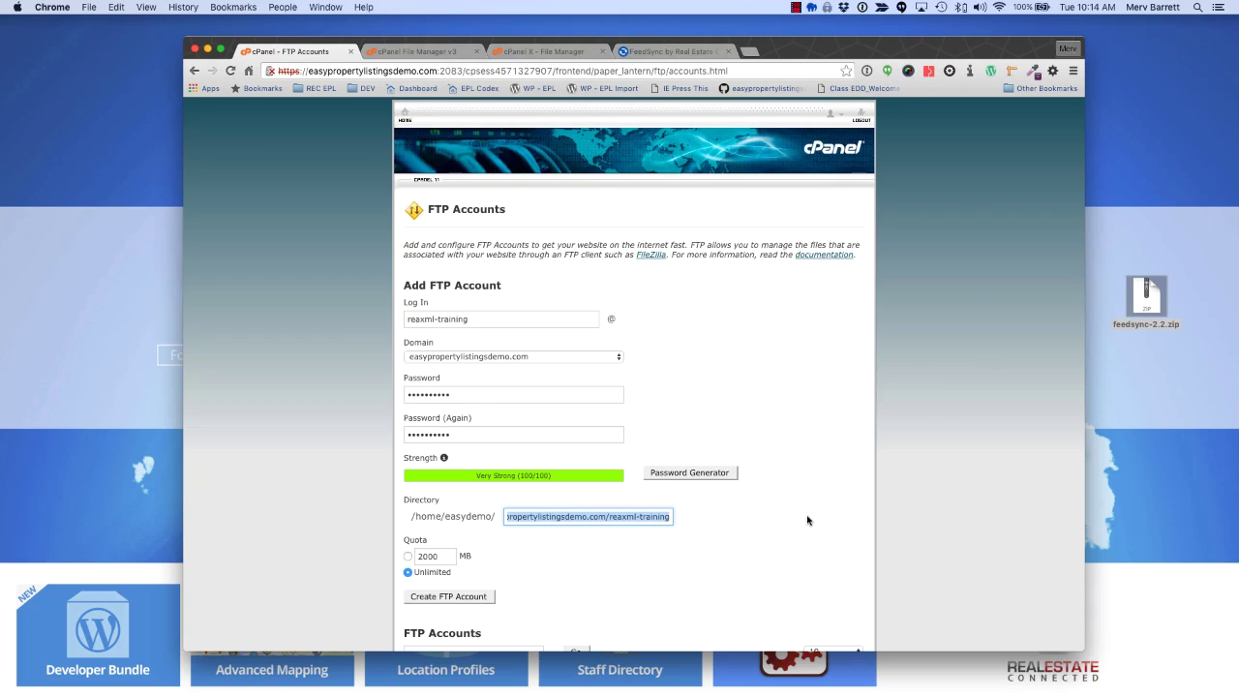
text(X)
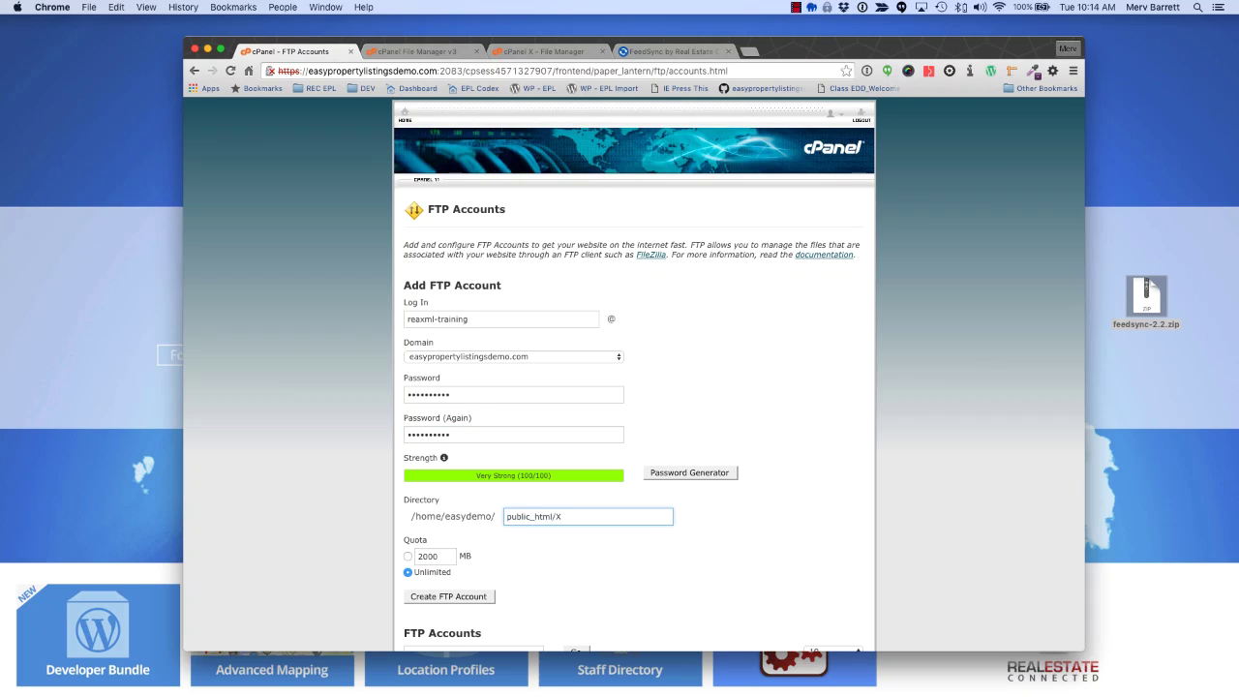
click(585, 534)
text(/f)
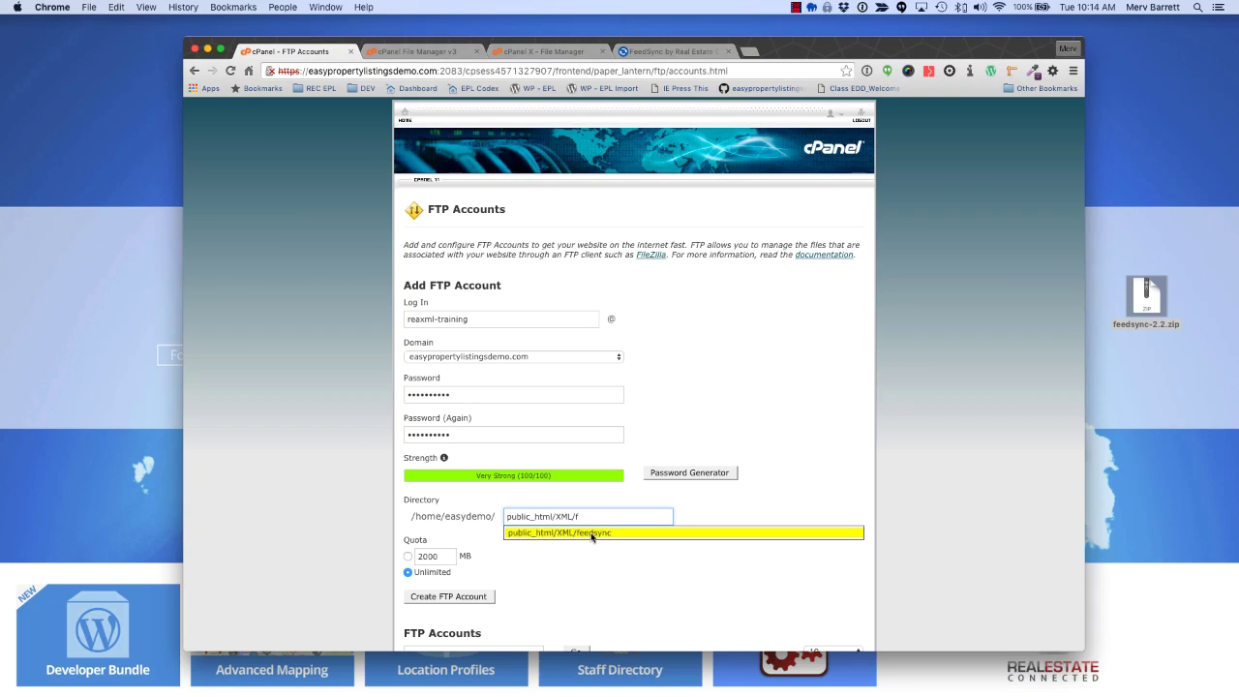
click(591, 533)
text(/input)
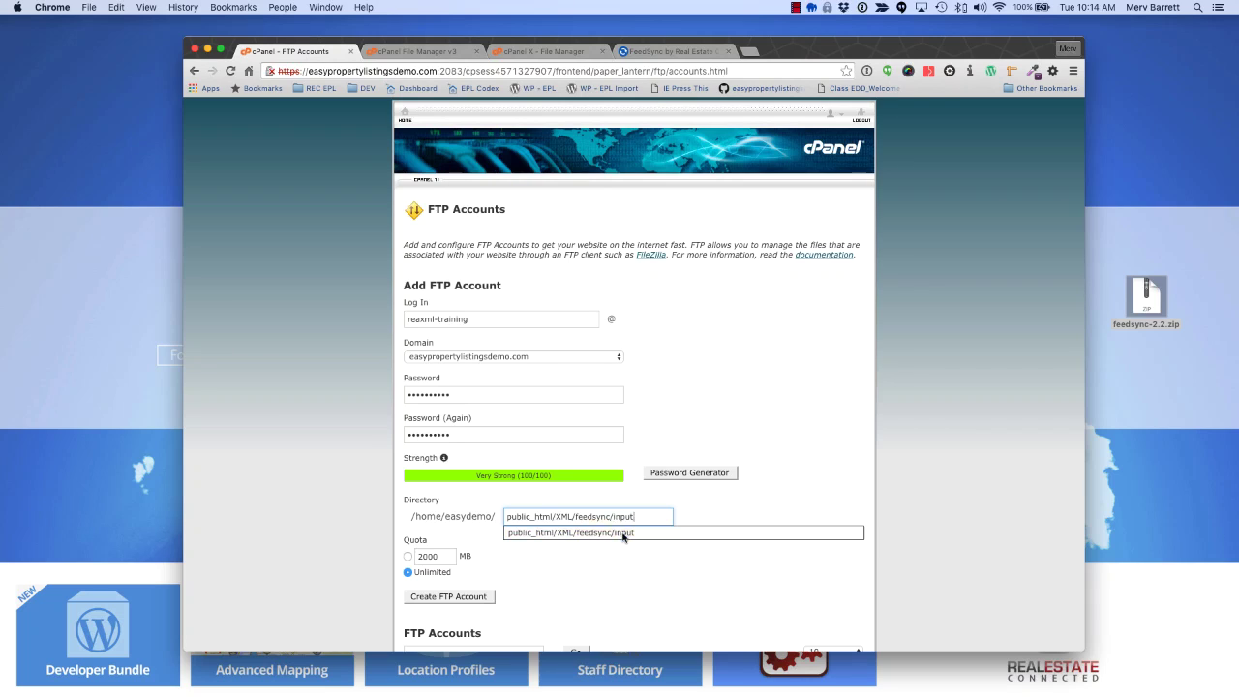
click(624, 533)
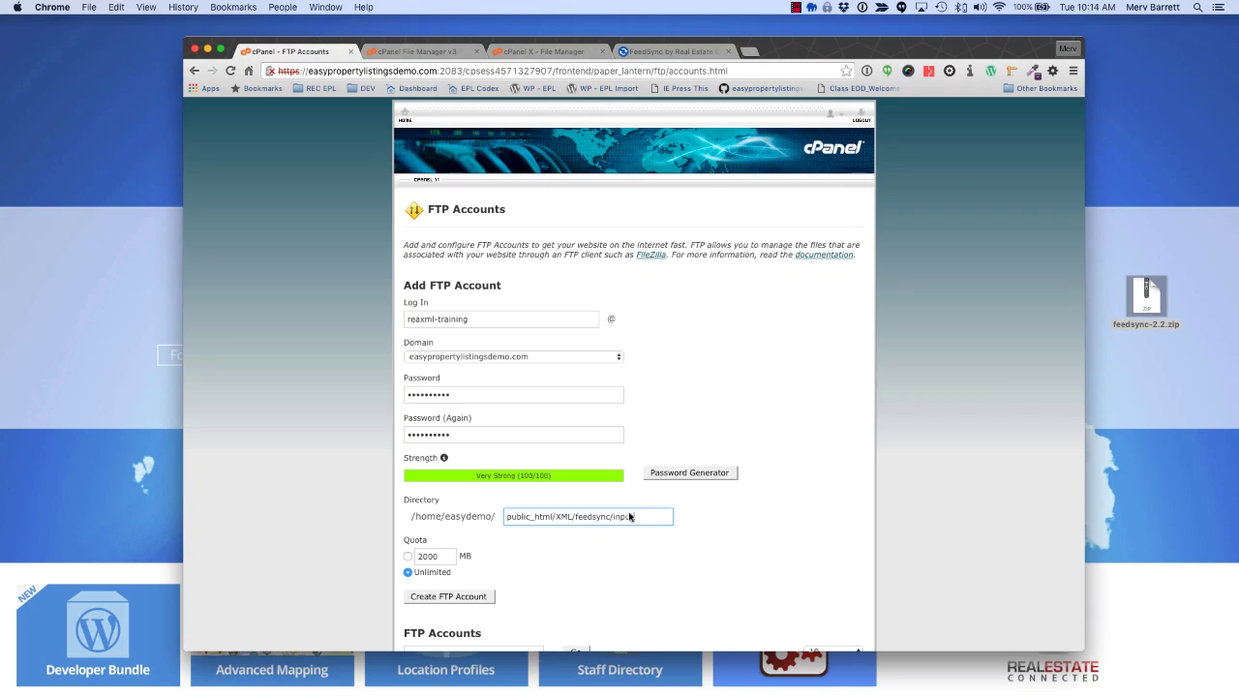
scroll(667, 518, down, 3)
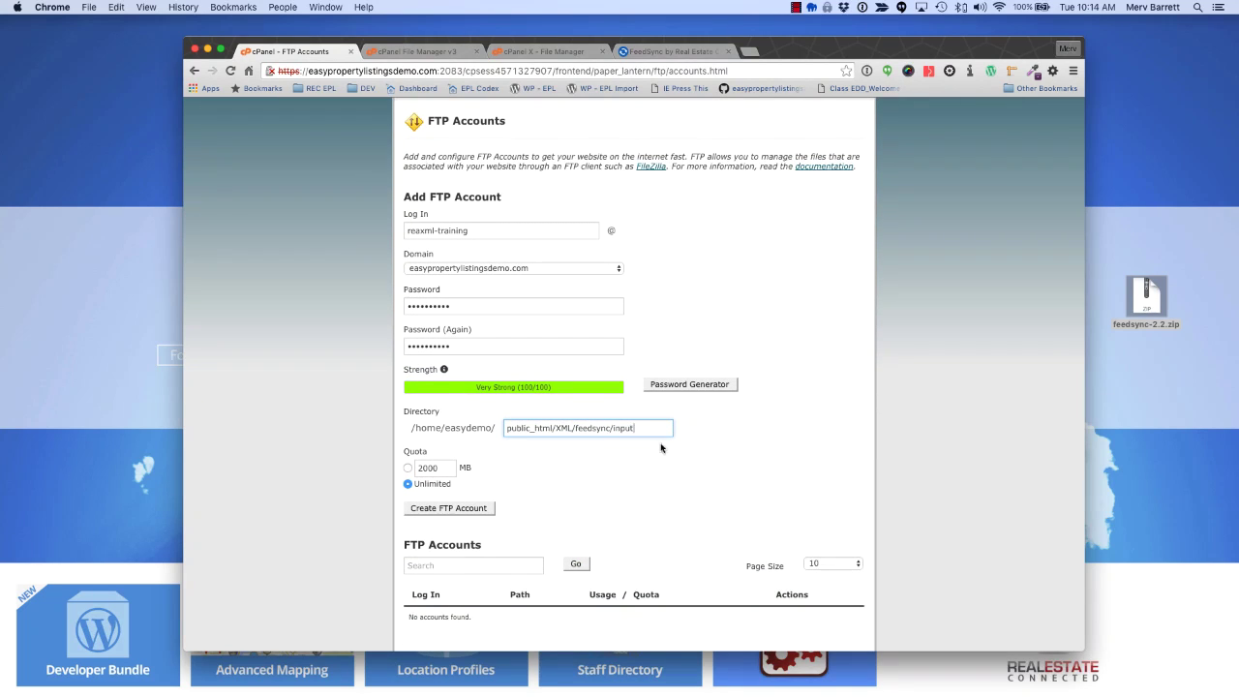
- Create the FTP account and paste its password into config.php, deleting the trailing note
click(473, 509)
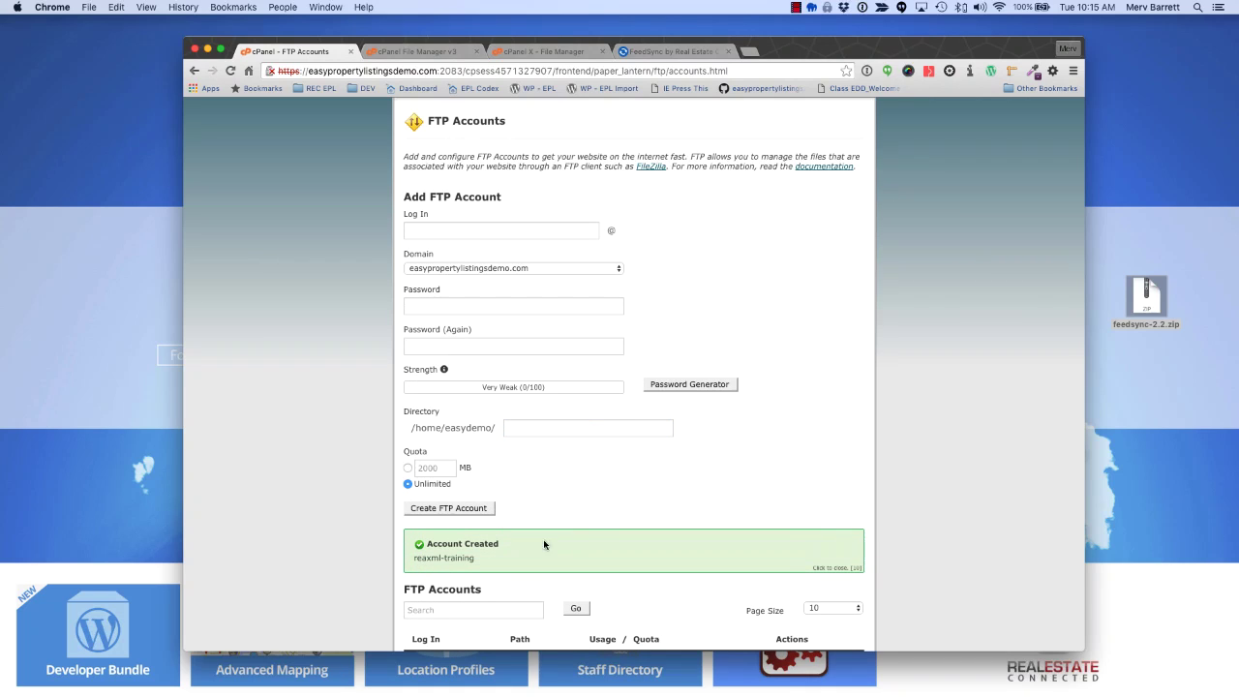
click(540, 52)
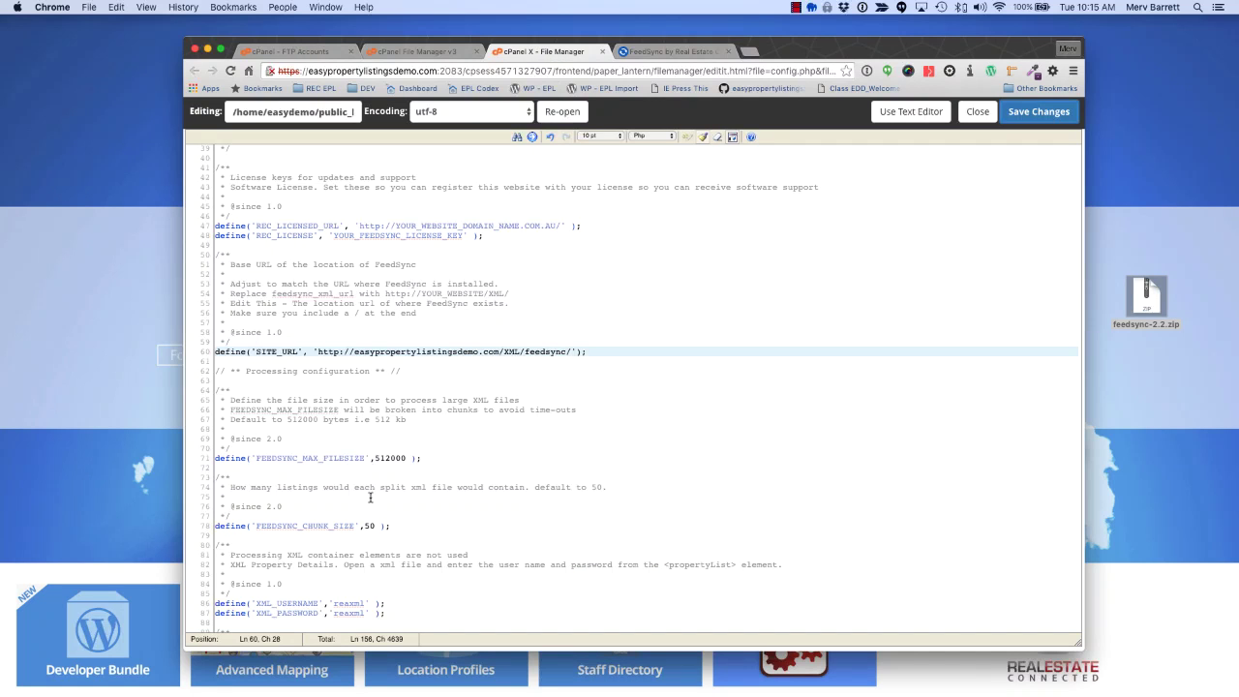
scroll(346, 328, up, 5)
scroll(345, 327, up, 1)
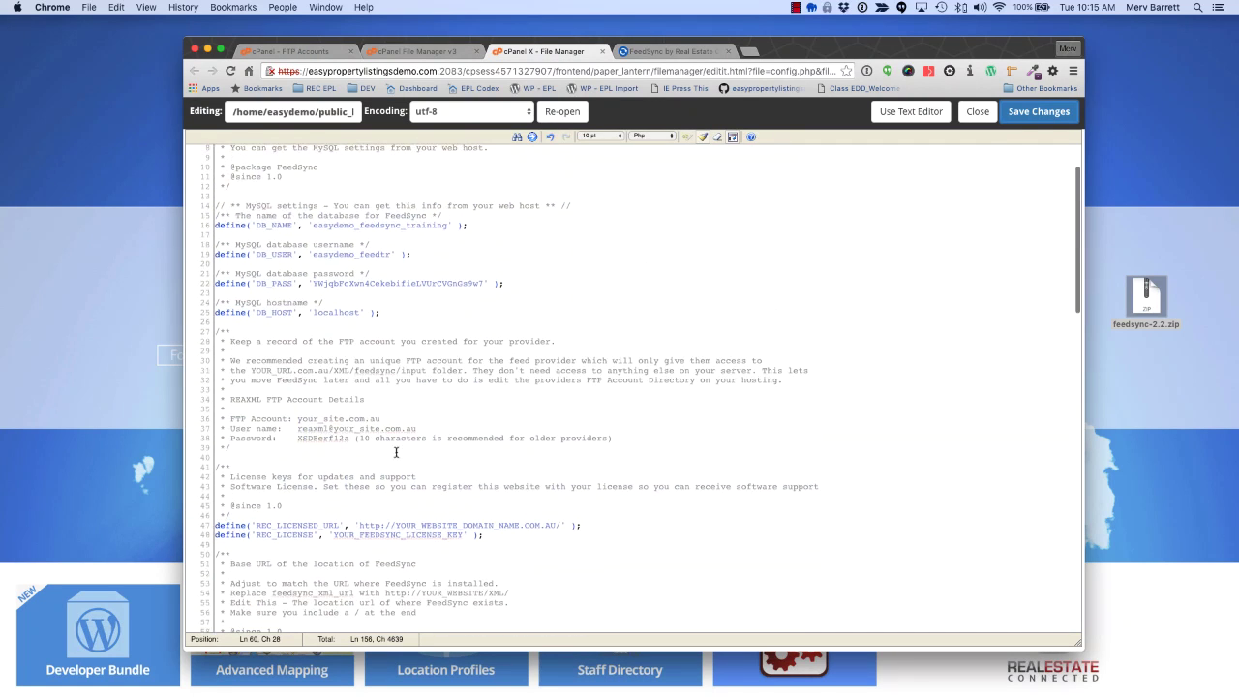
click(223, 333)
drag(222, 333, 389, 392)
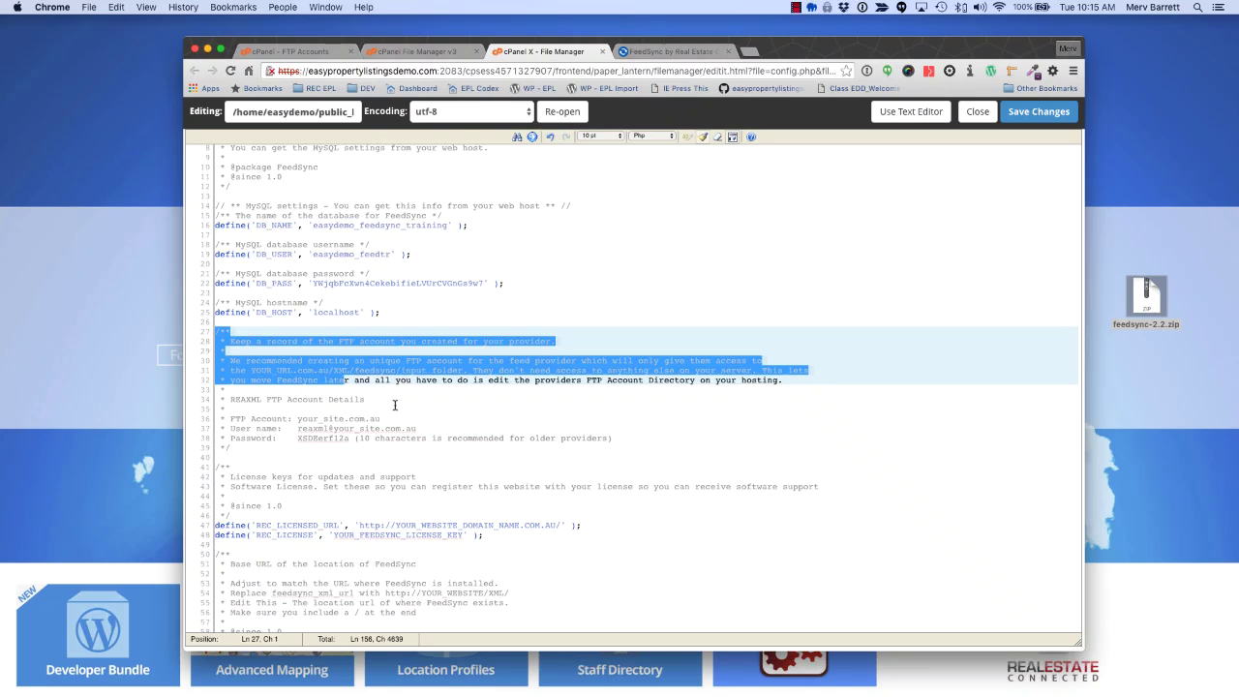
double_click(337, 438)
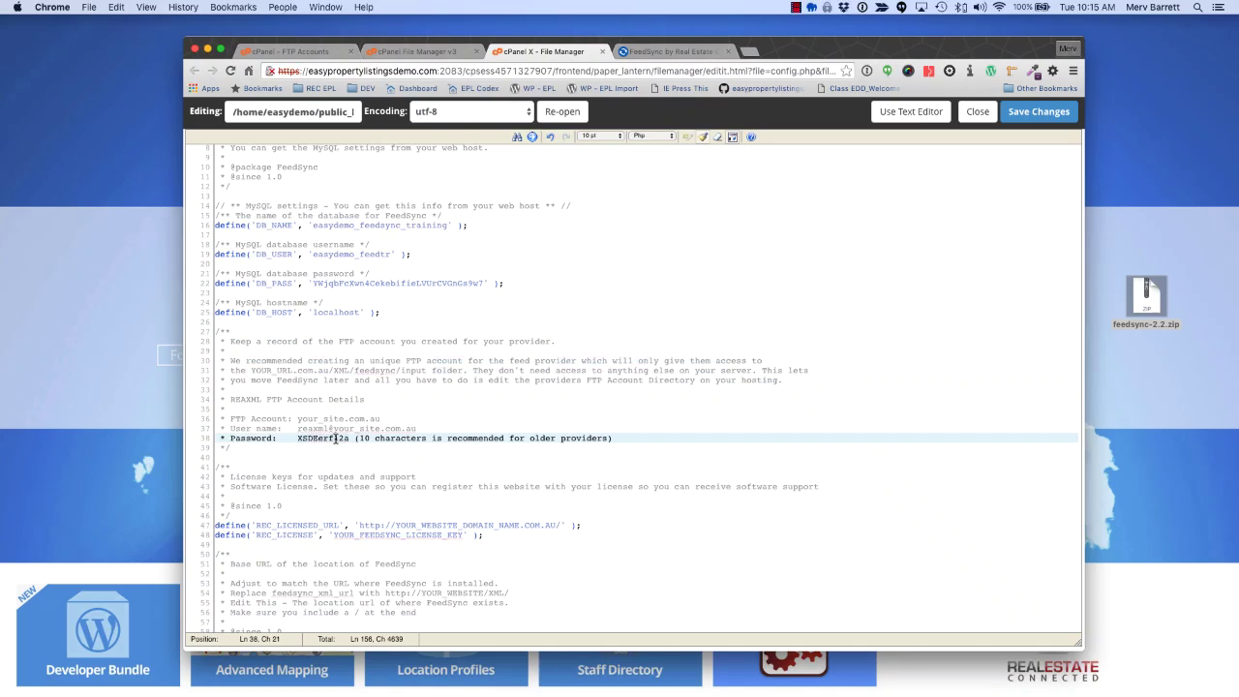
key(super+v)
shift+click(619, 437)
key(BackSpace)
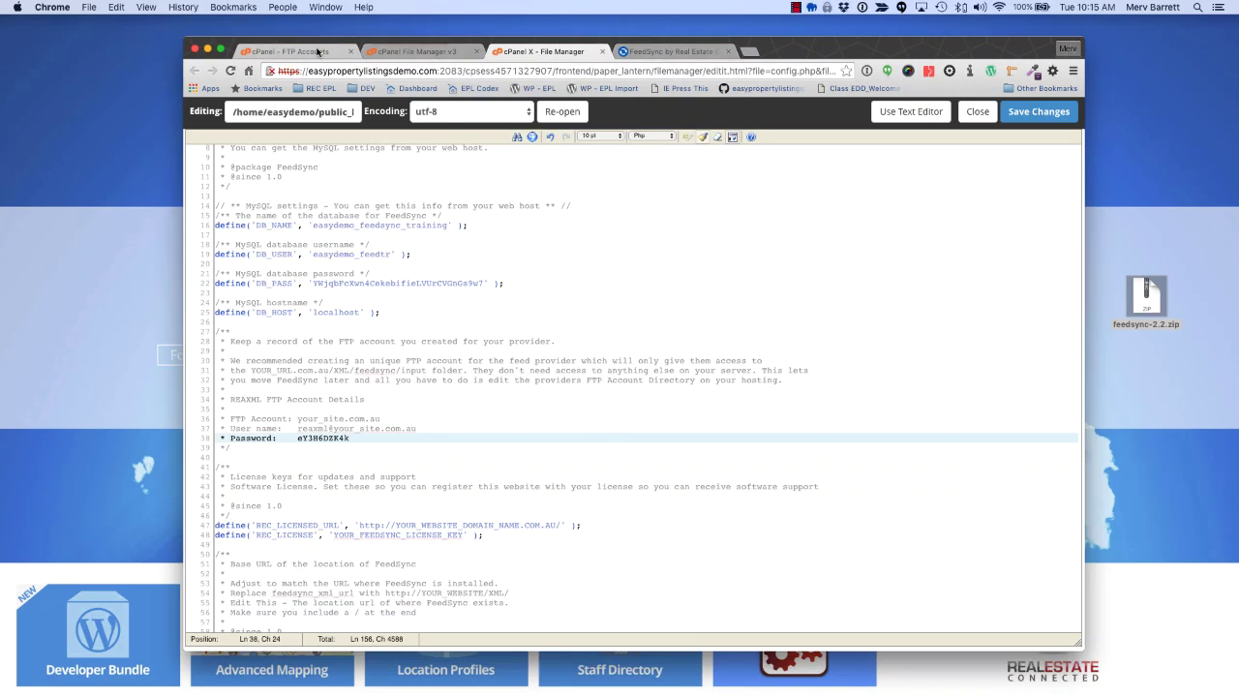
- Copy the new account's full login into config.php's FTP user name on line 37
click(318, 51)
scroll(416, 479, down, 3)
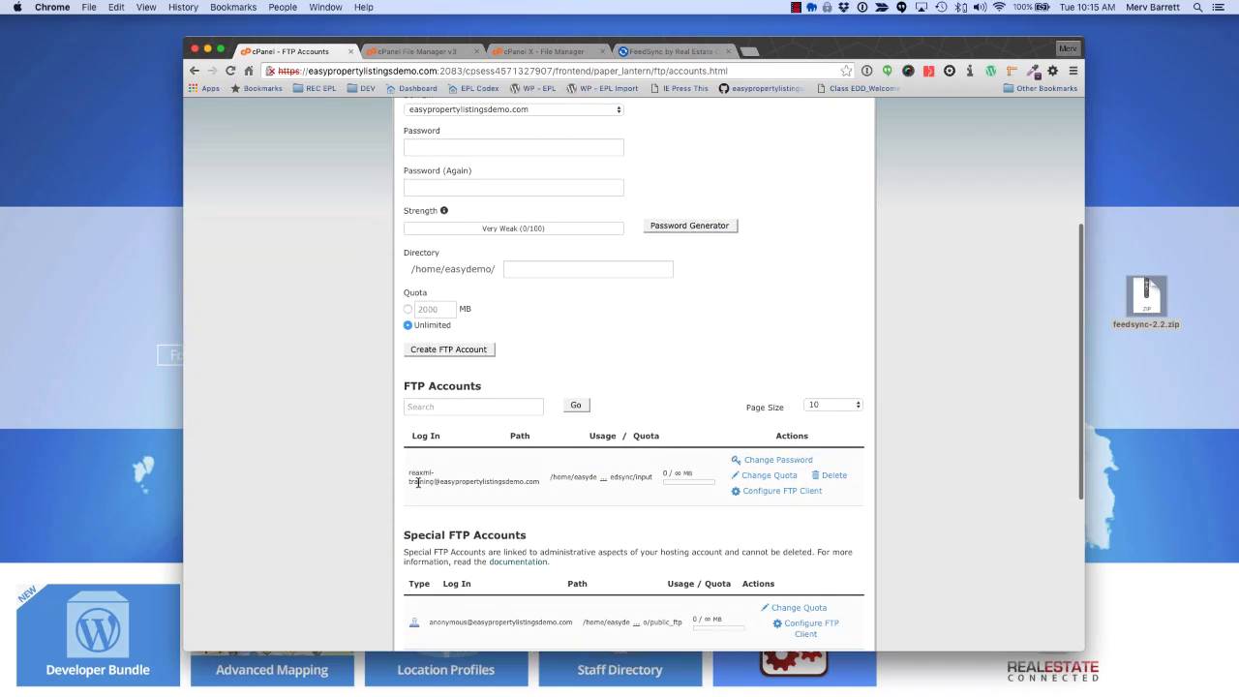
drag(409, 472, 529, 480)
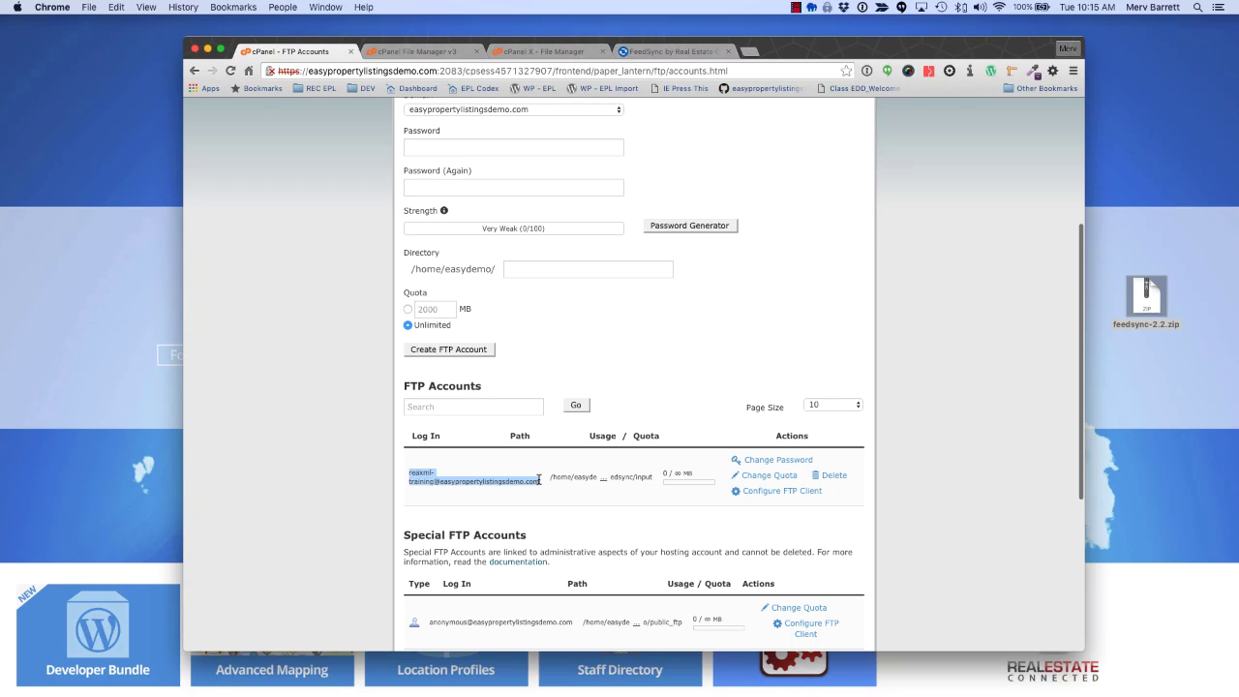
key(super+c)
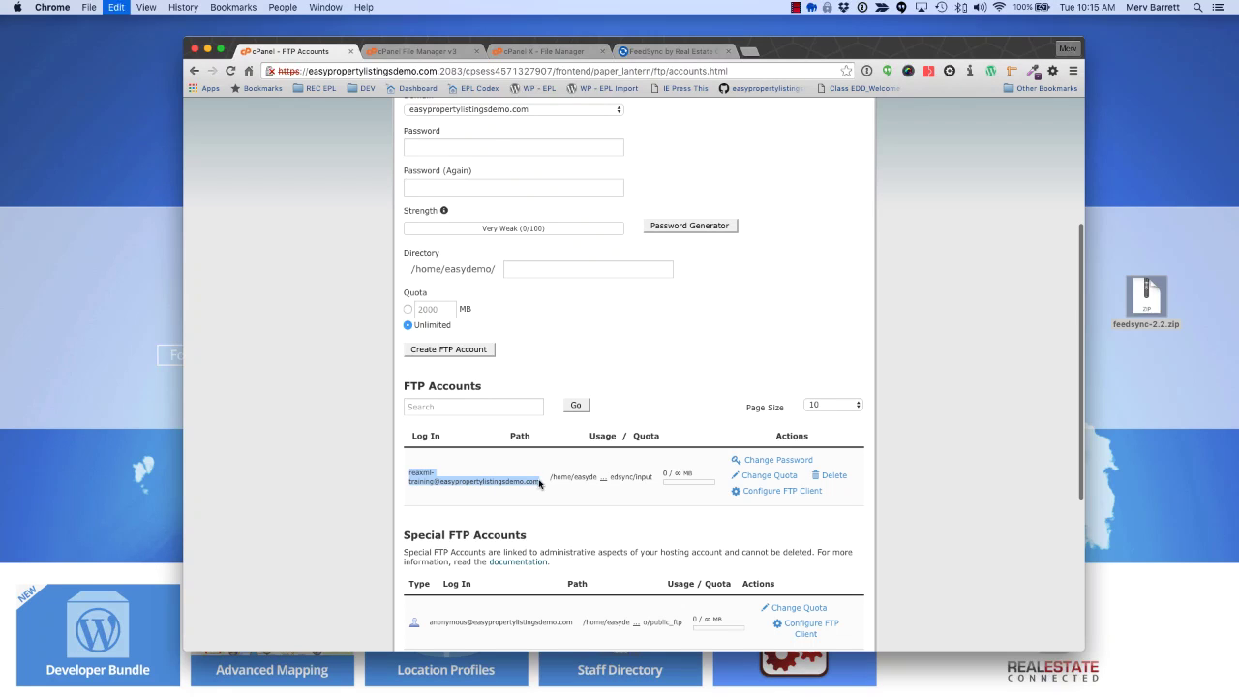
click(514, 53)
drag(416, 428, 299, 429)
key(super+v)
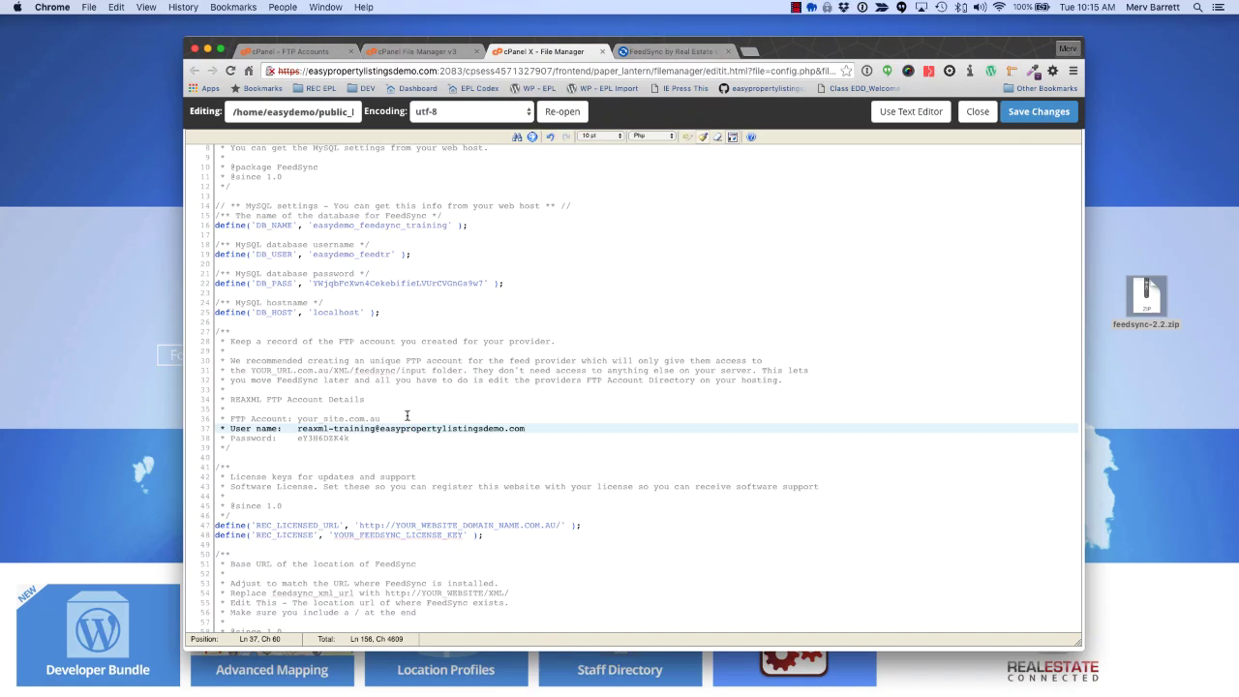
- Replace the placeholder FTP account domain with the site domain and save config.php
drag(437, 71, 309, 71)
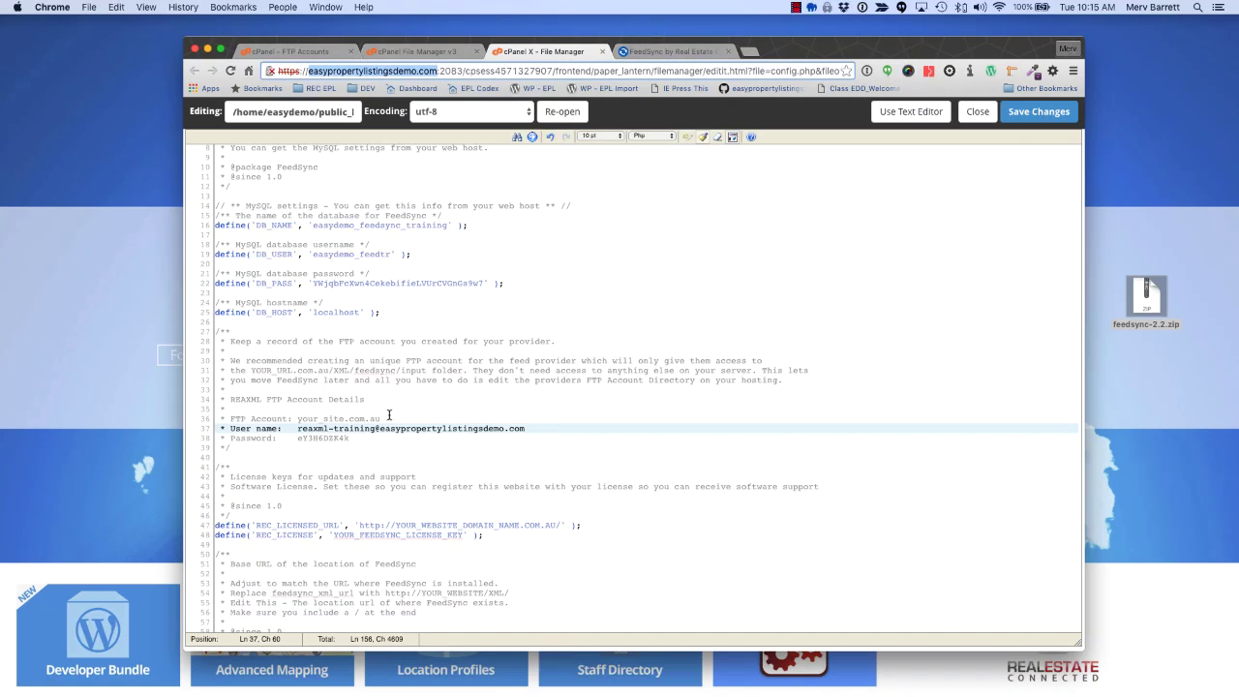
drag(385, 418, 297, 418)
key(super+v)
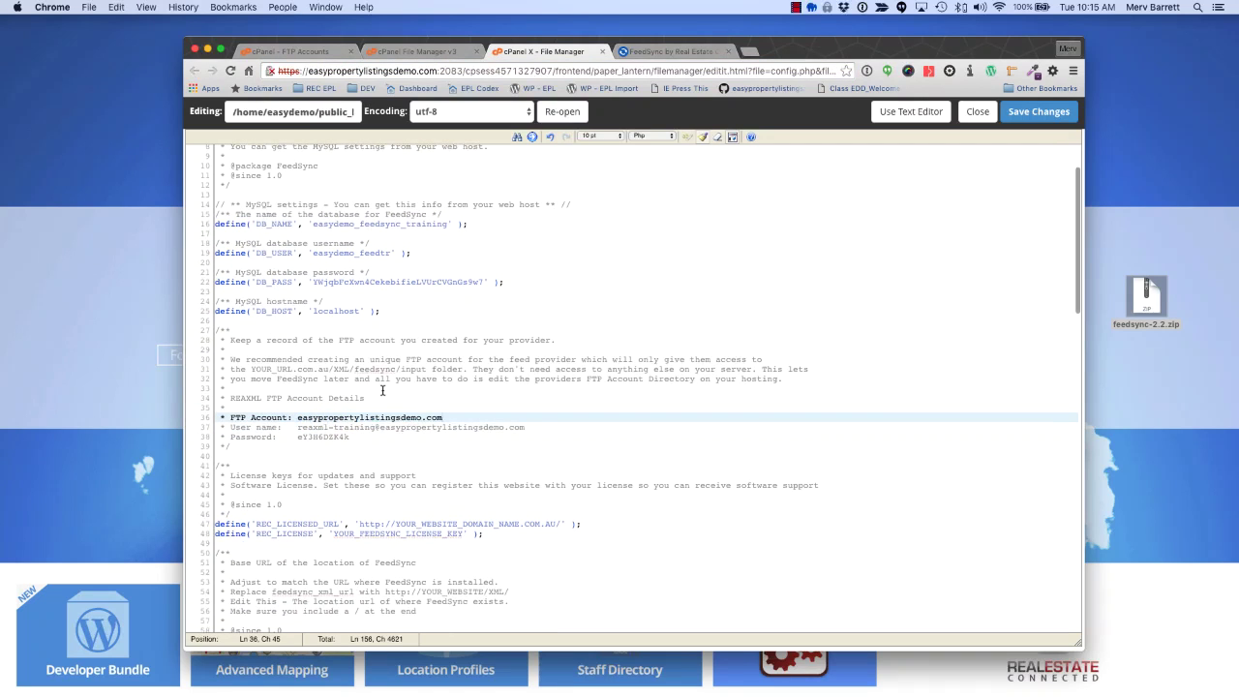
click(1039, 111)
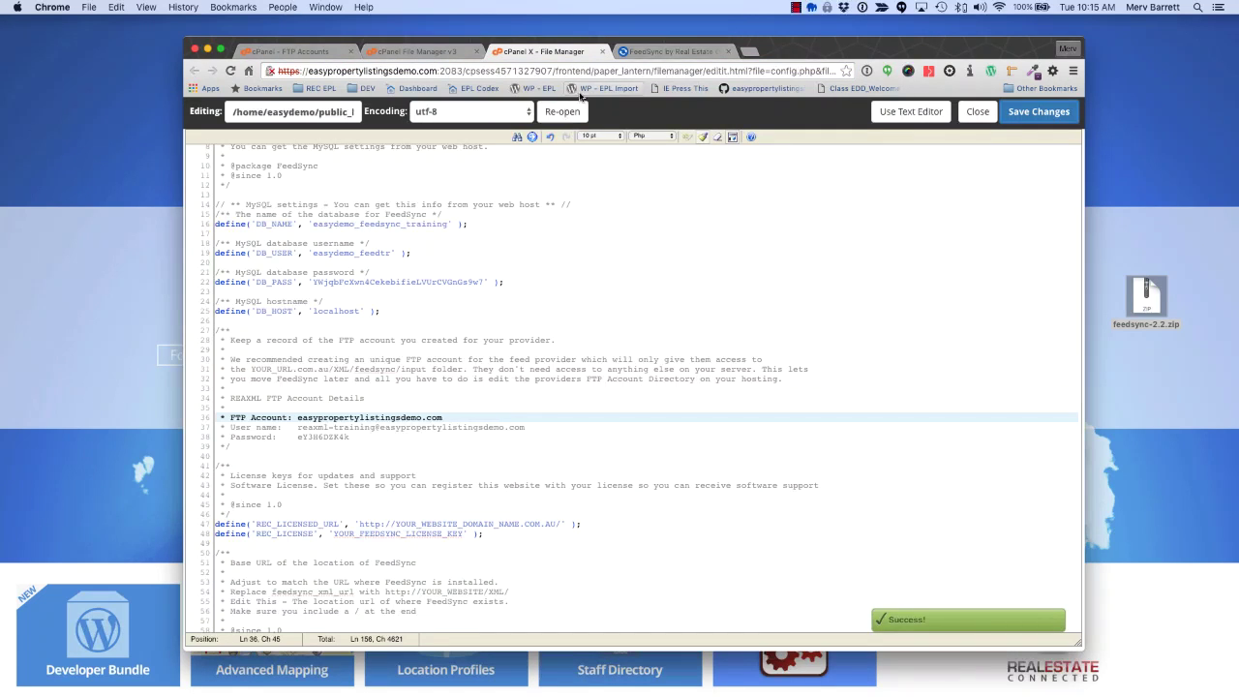
- Find and open the MyDesktop REAXML FeedSync setup article in the EPL documentation
super+click(477, 89)
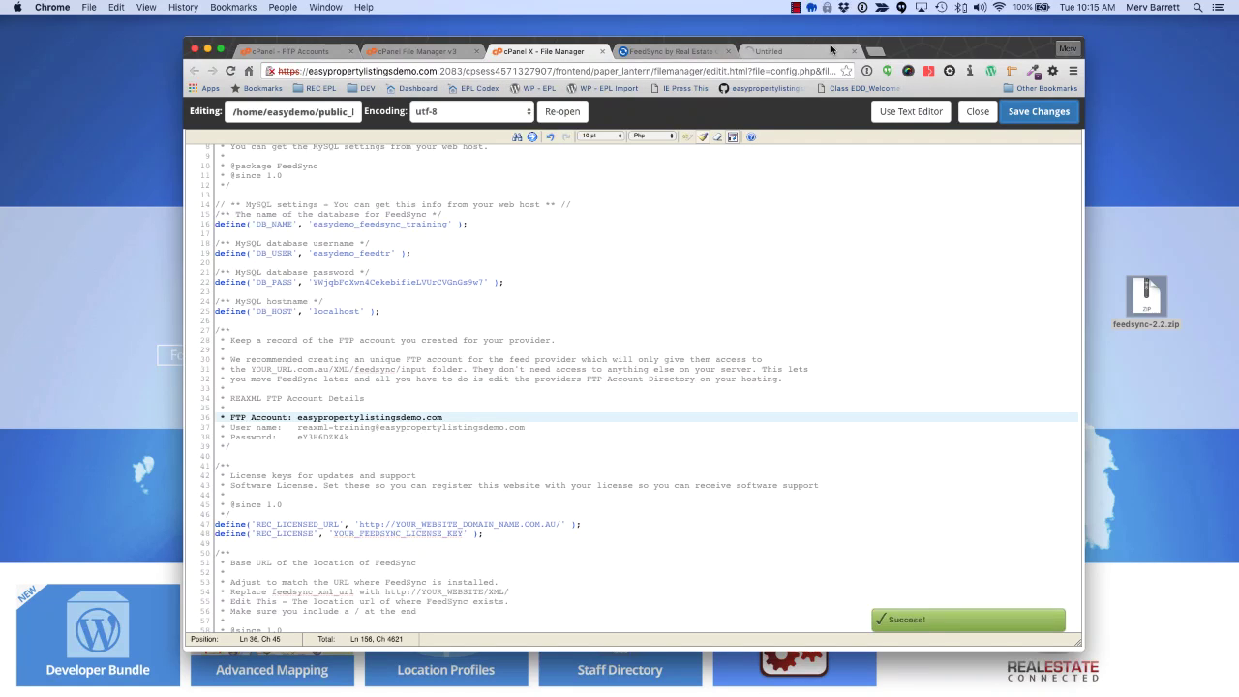
click(796, 55)
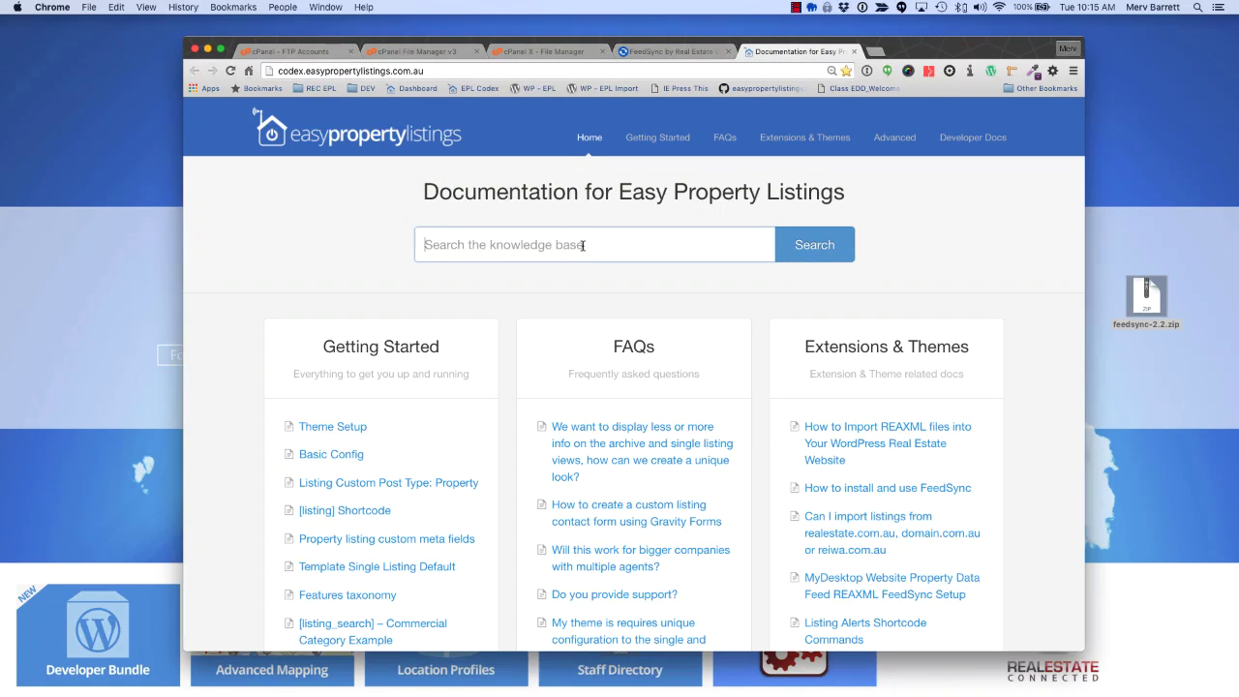
text(myde)
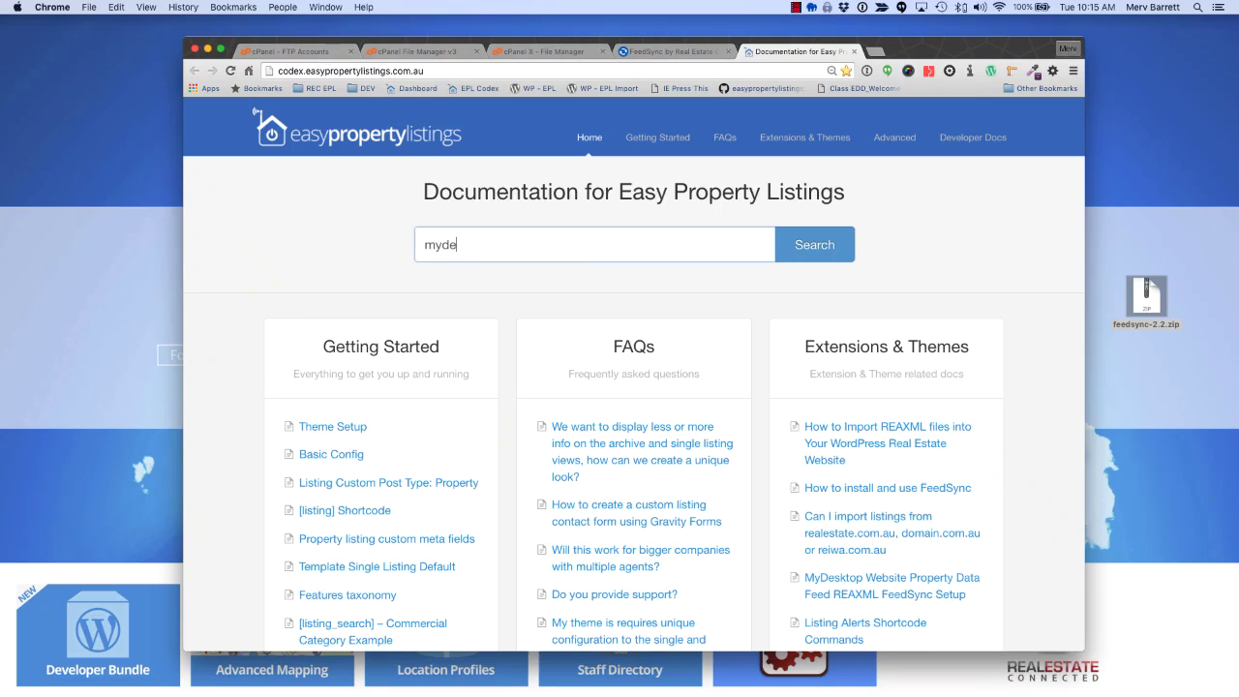
text(sktop)
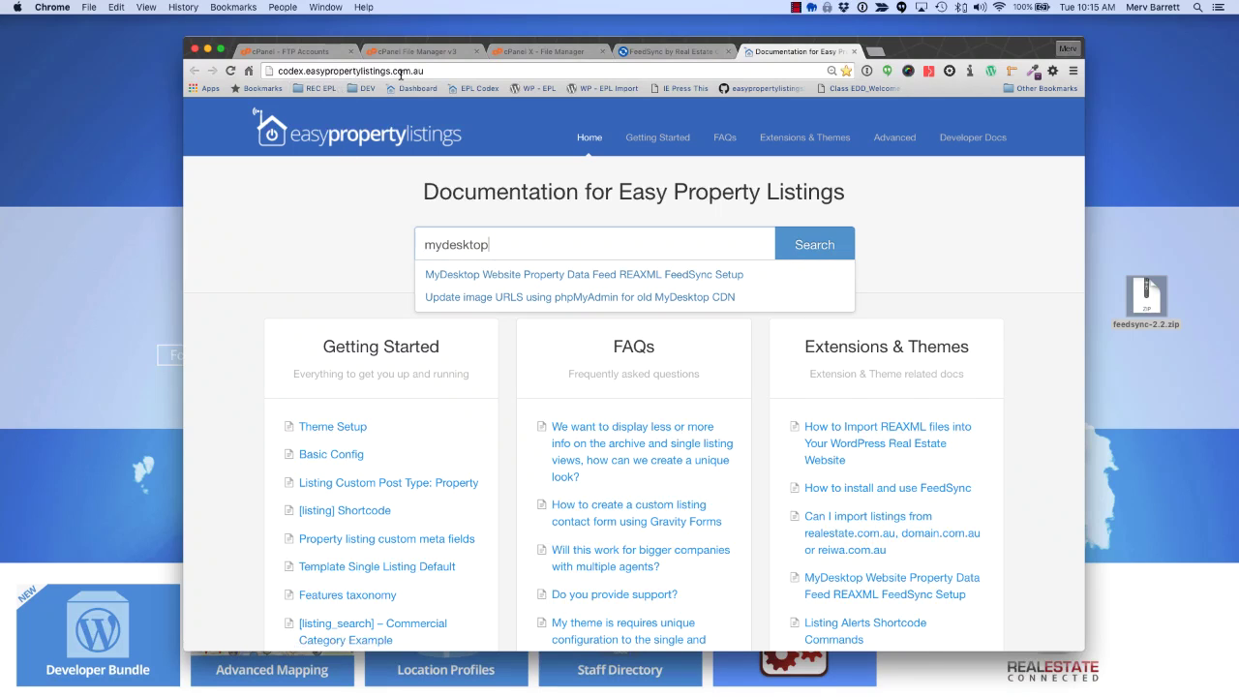
click(498, 275)
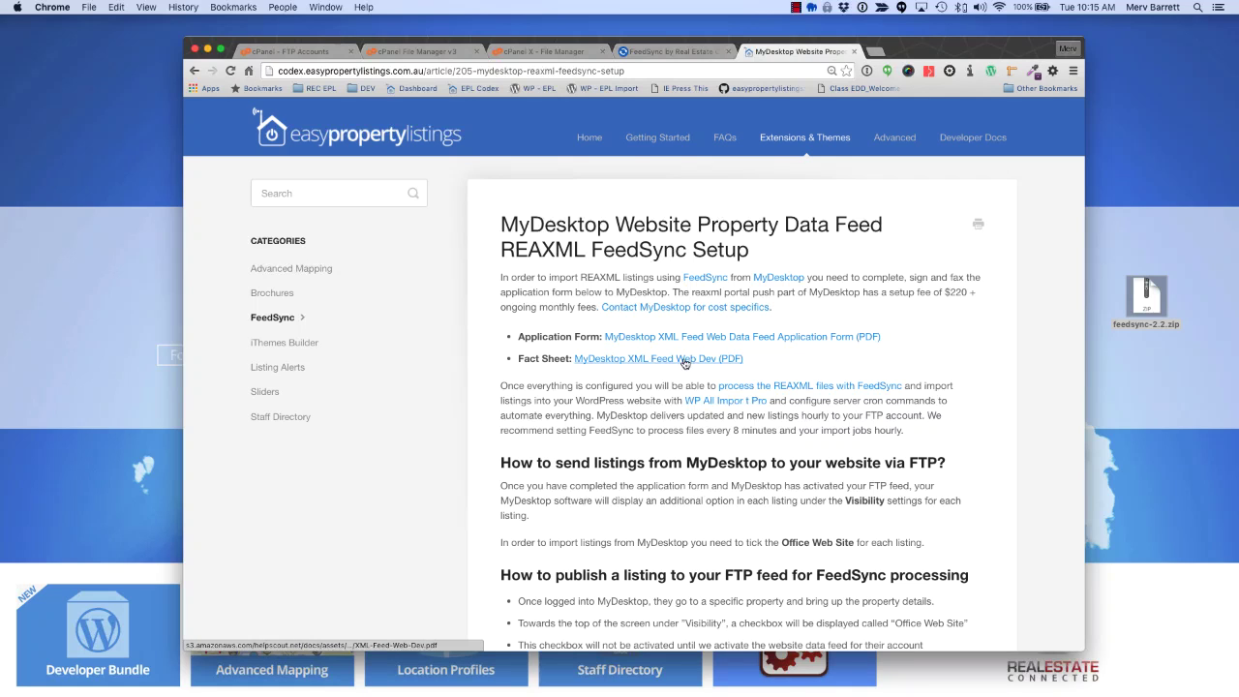
scroll(689, 362, down, 15)
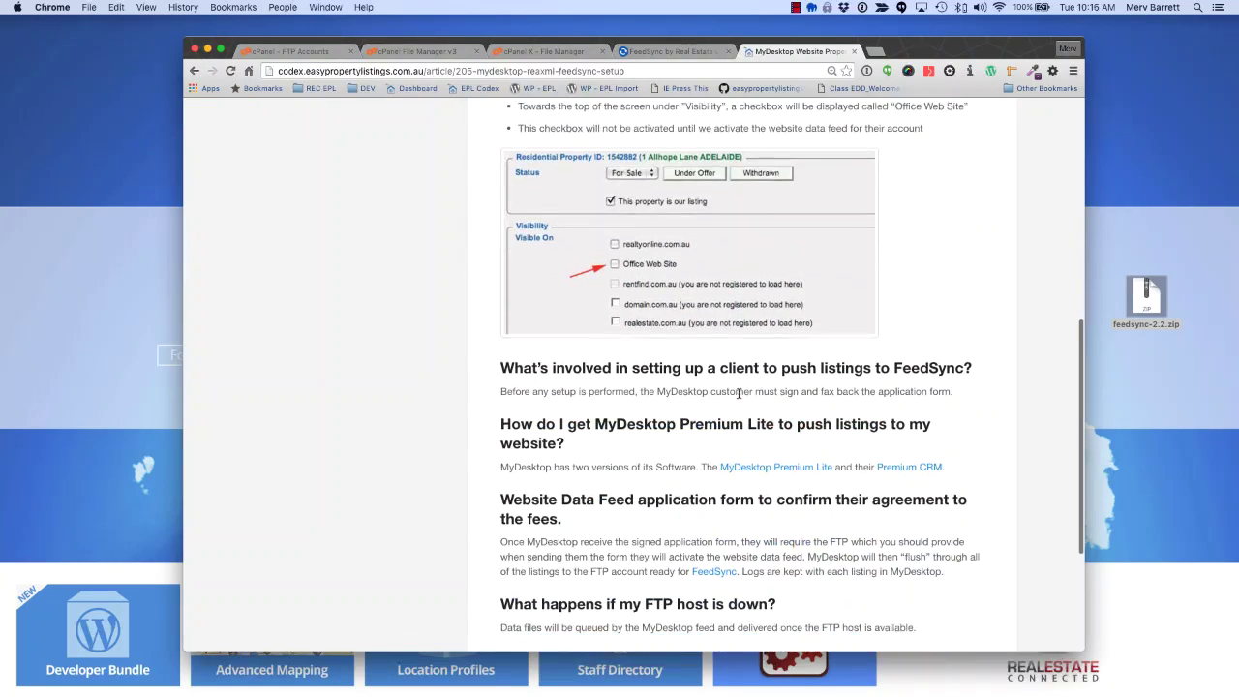
scroll(739, 393, up, 15)
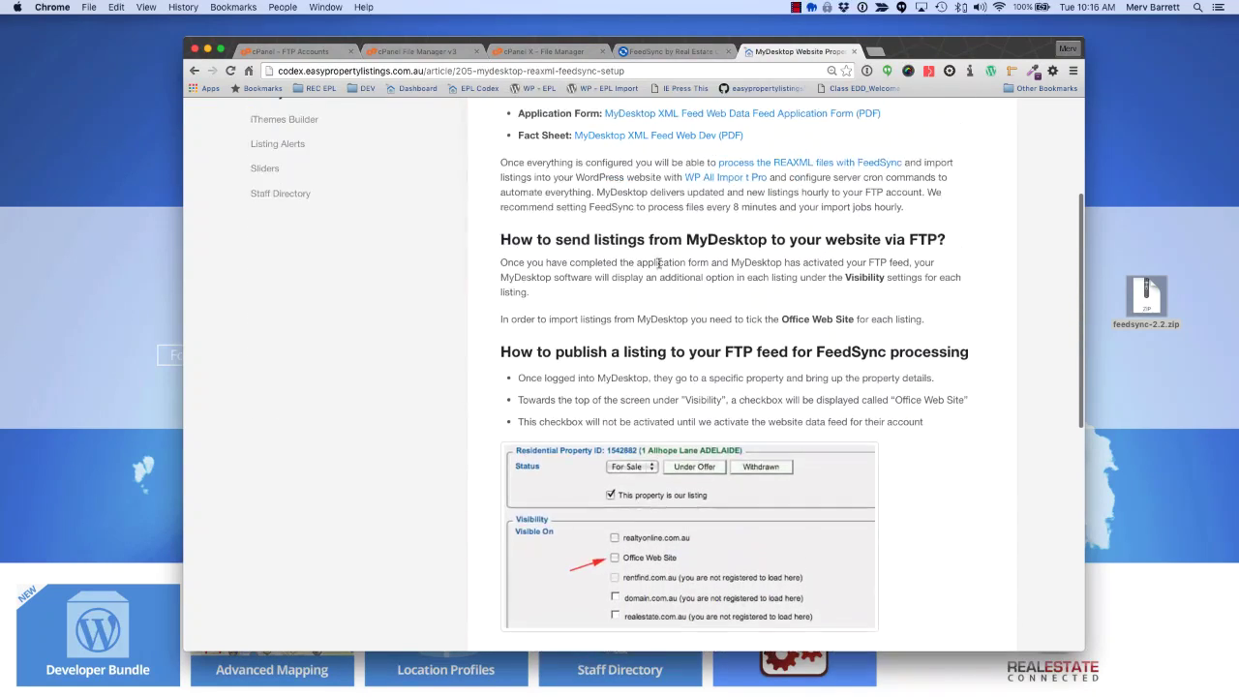
scroll(634, 250, up, 2)
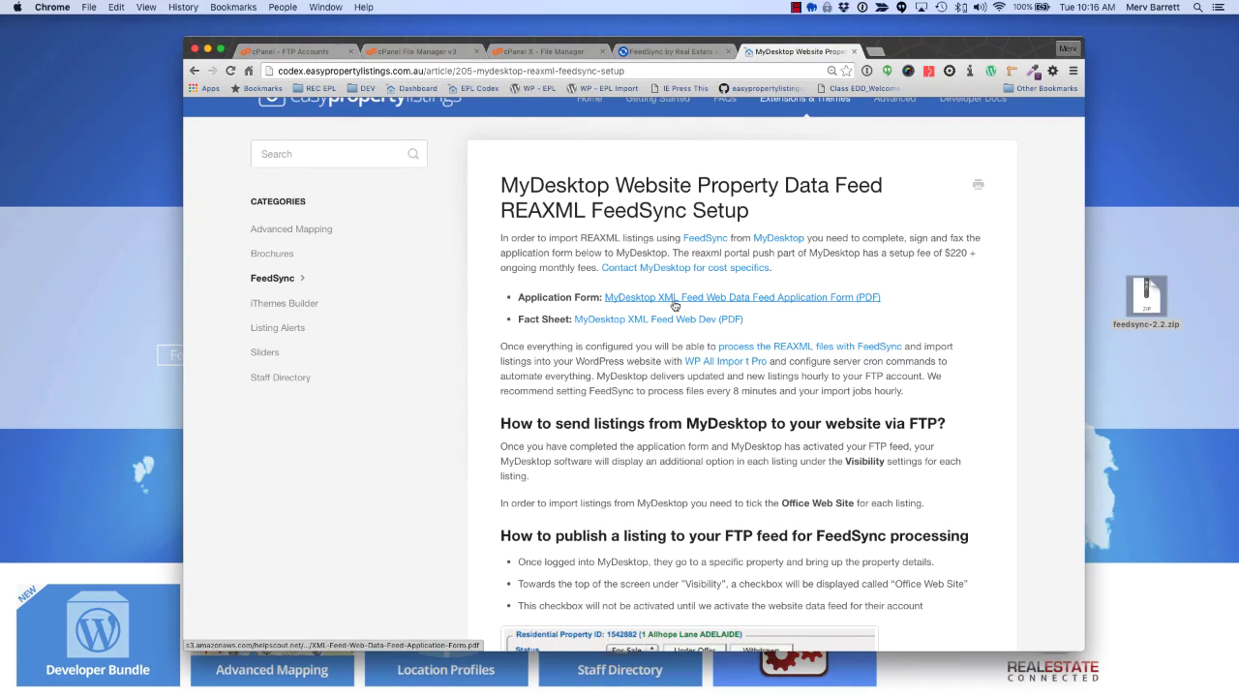
scroll(503, 242, up, 2)
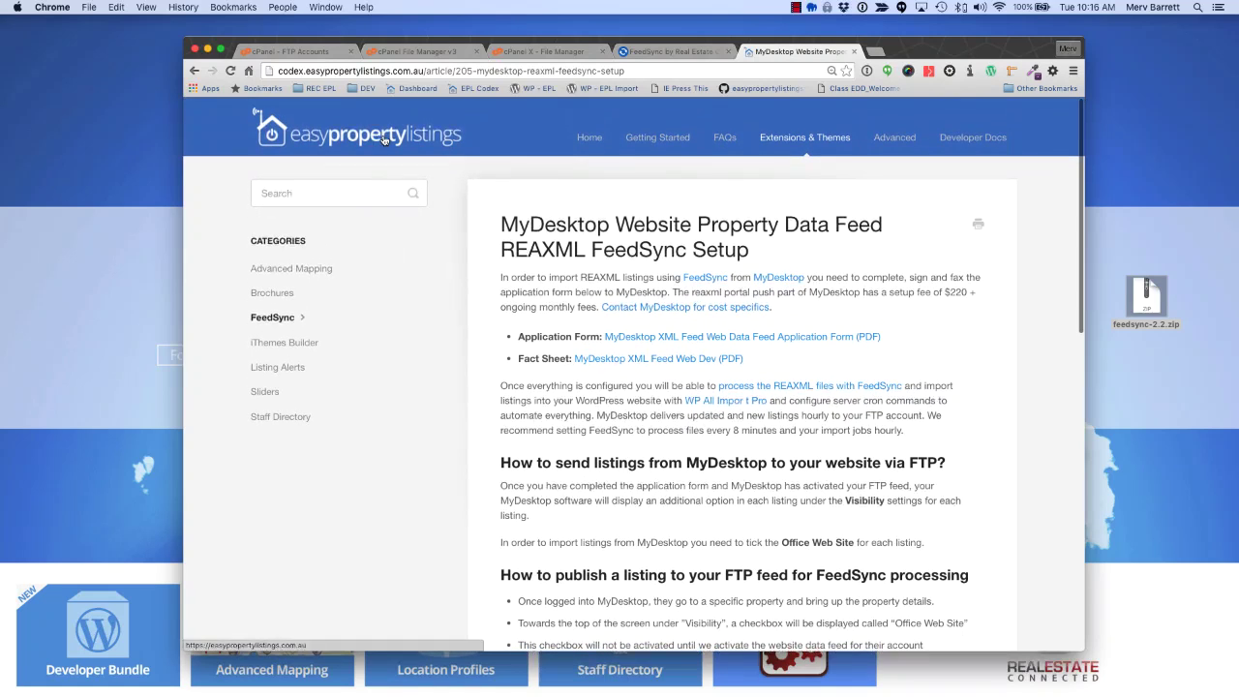
- Search the codex for 'lockedon' before leaving the documentation tab
click(338, 195)
text(rex)
key(BackSpace)
key(BackSpace)
key(BackSpace)
text(lockedon)
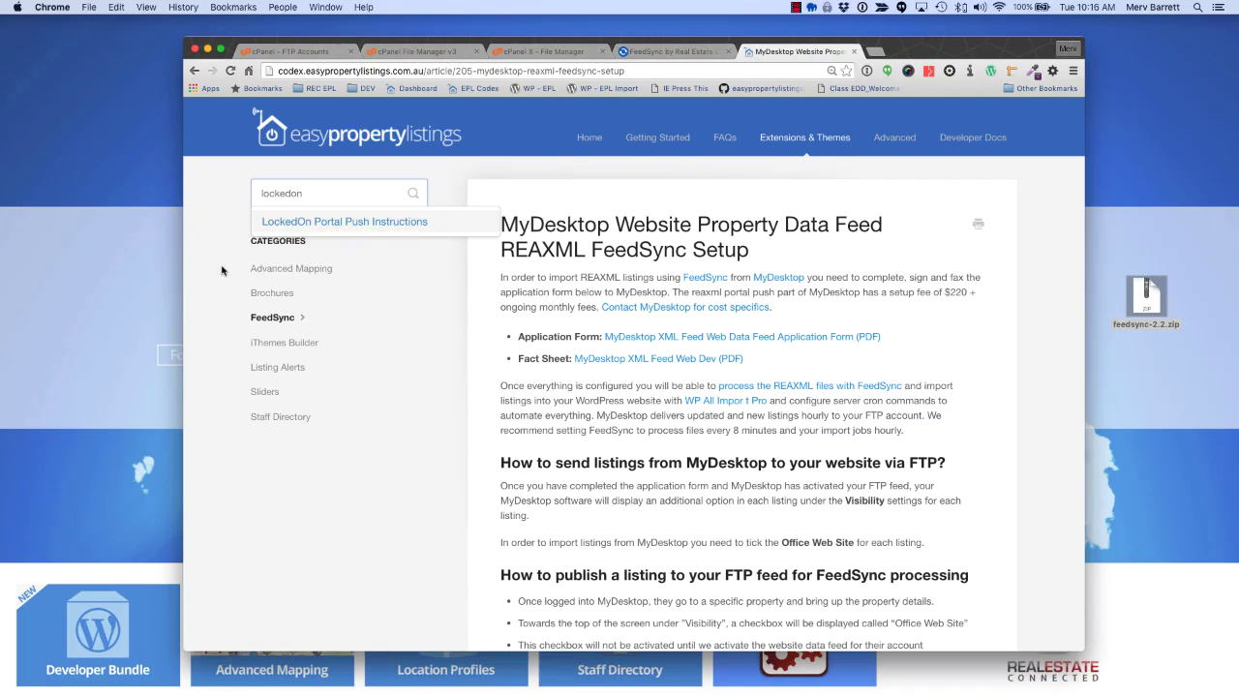
click(306, 54)
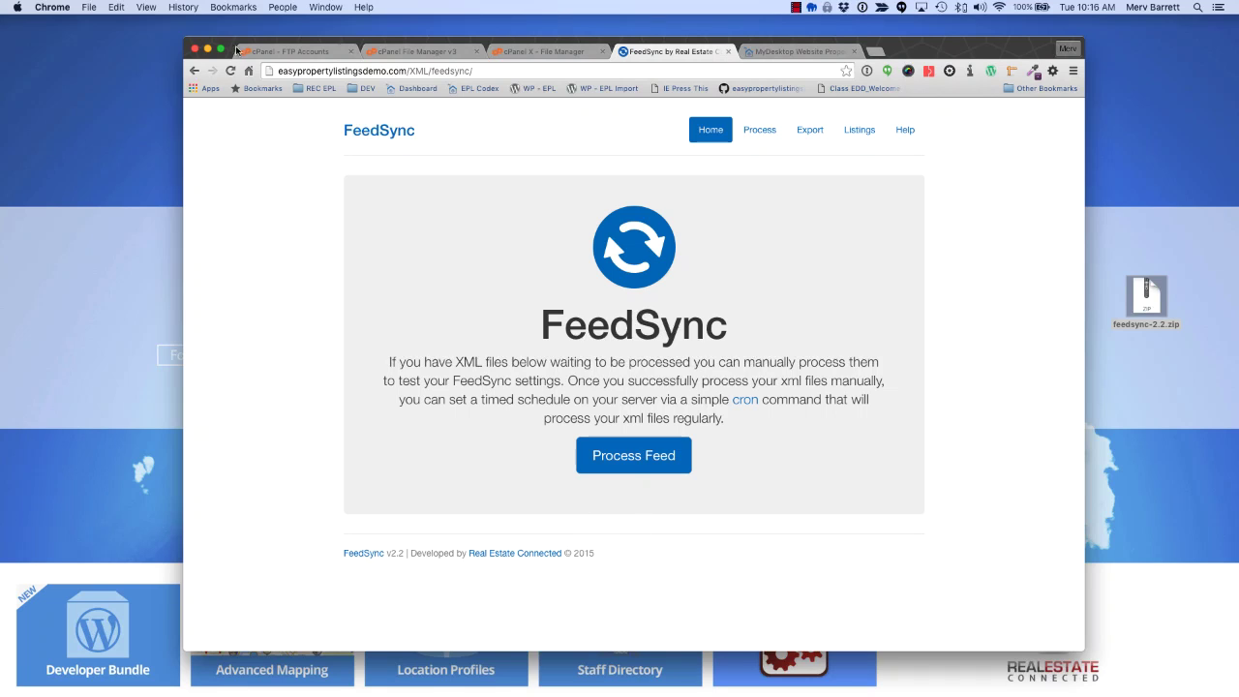
- In File Manager, expand public_html, feedsync-sample-files and XML, and show the processed folder
click(295, 51)
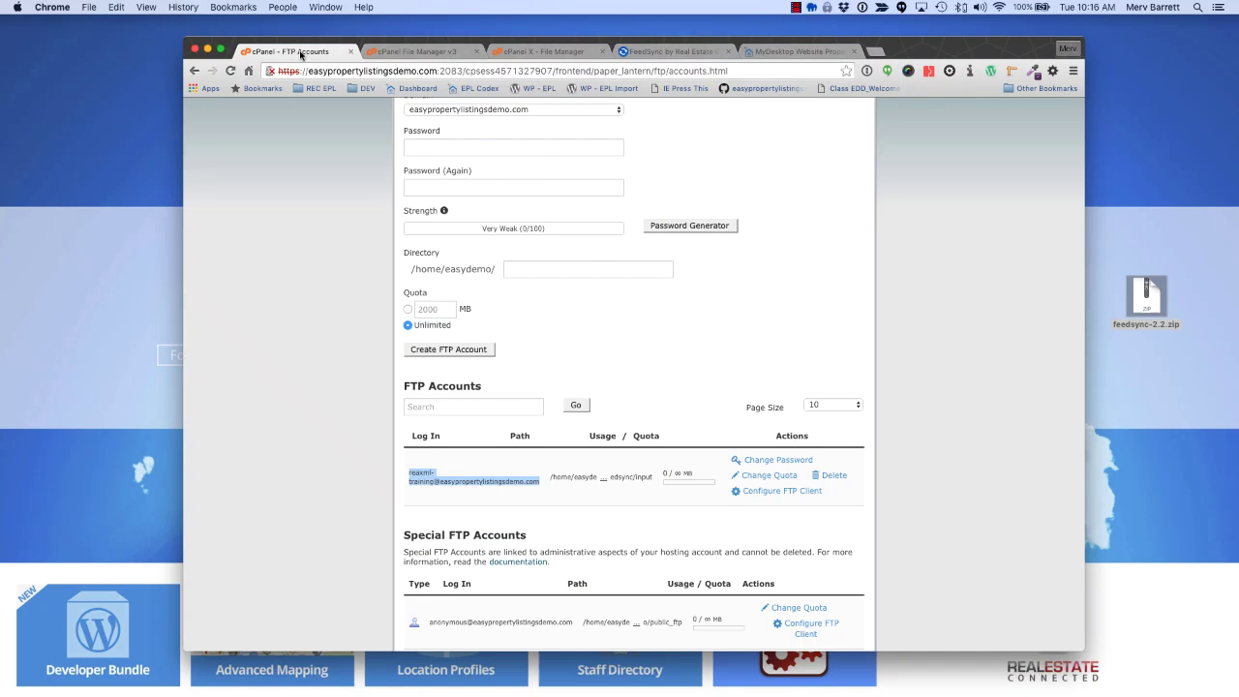
click(429, 53)
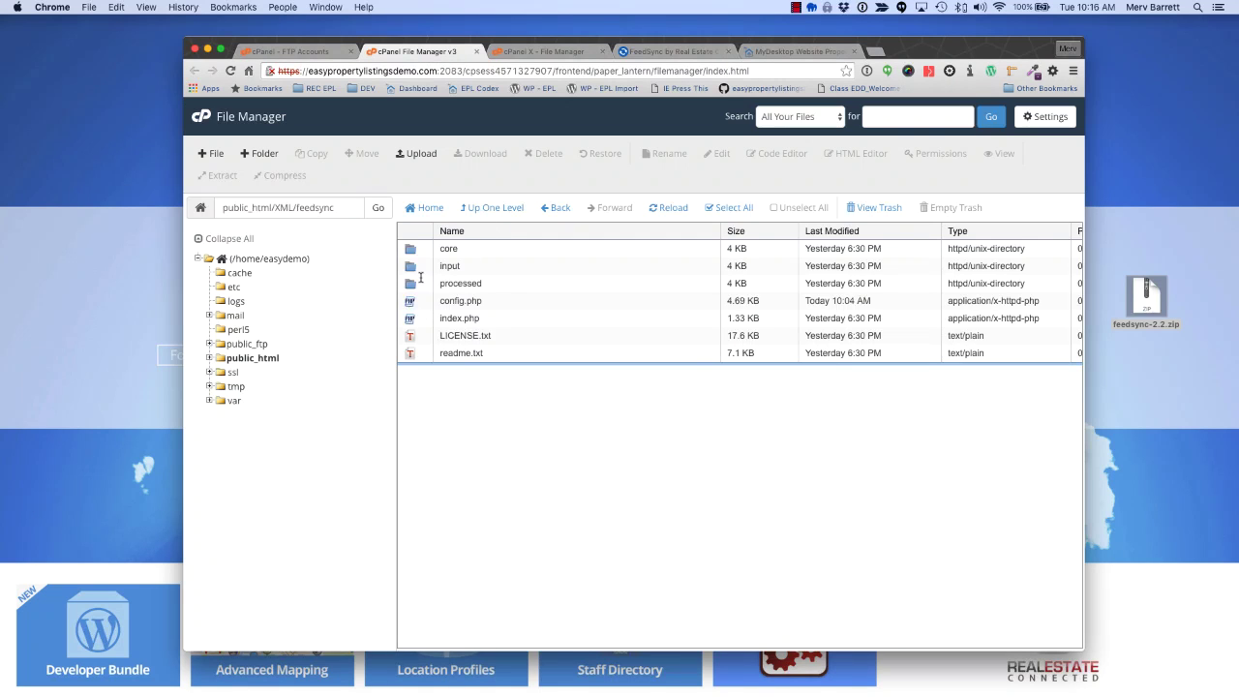
click(210, 359)
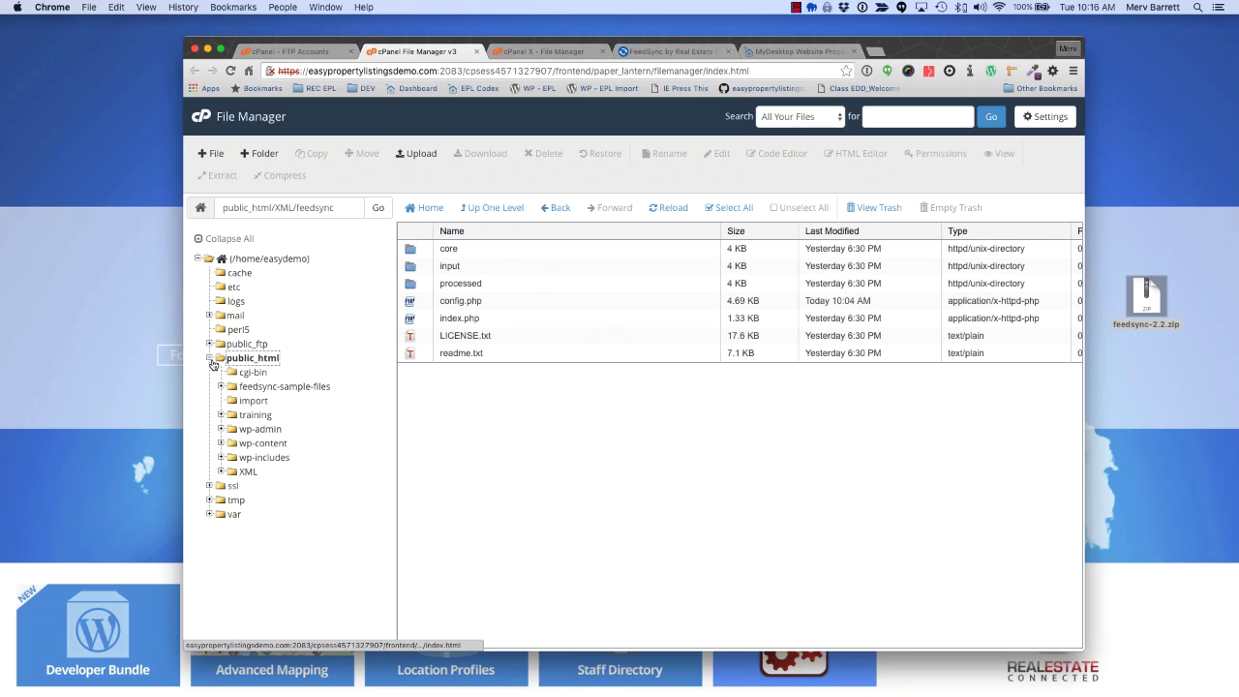
click(220, 387)
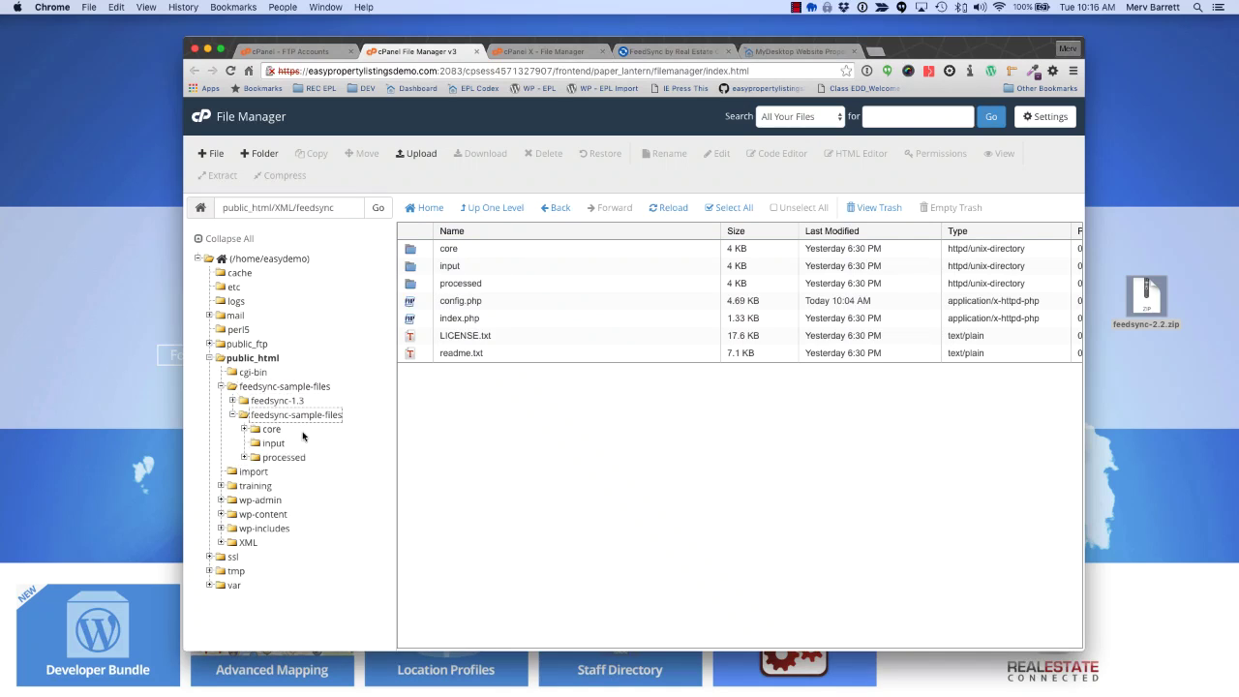
click(274, 445)
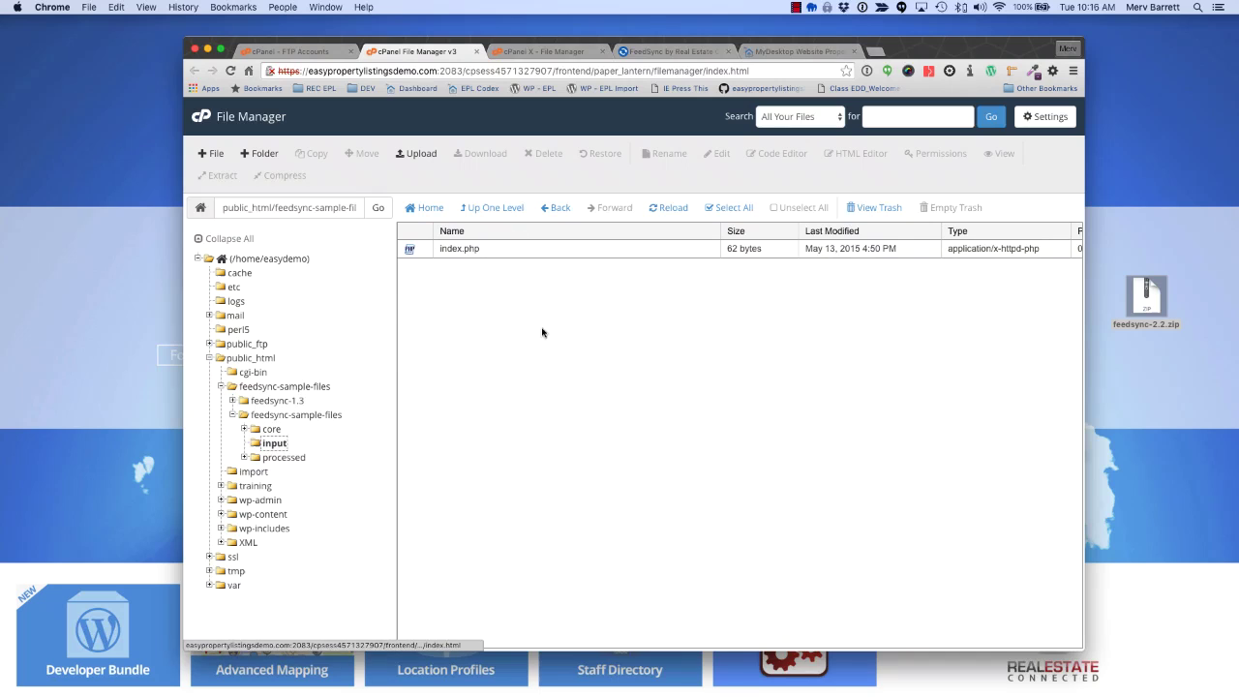
click(221, 545)
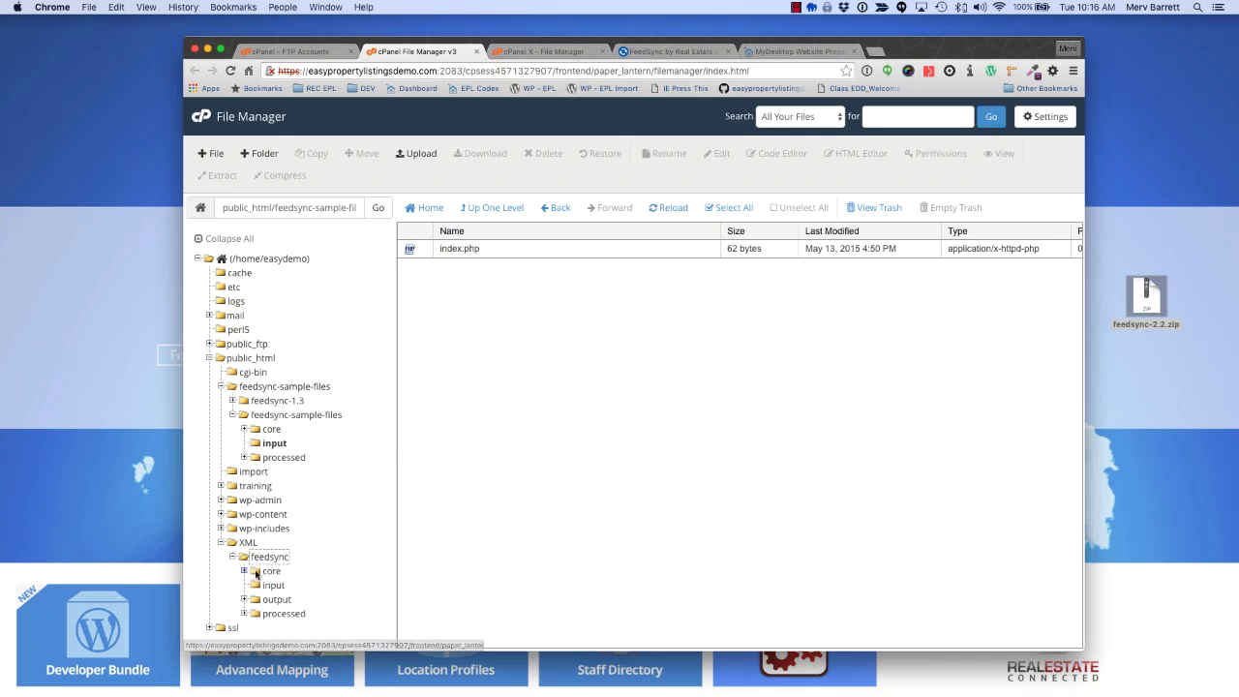
click(283, 457)
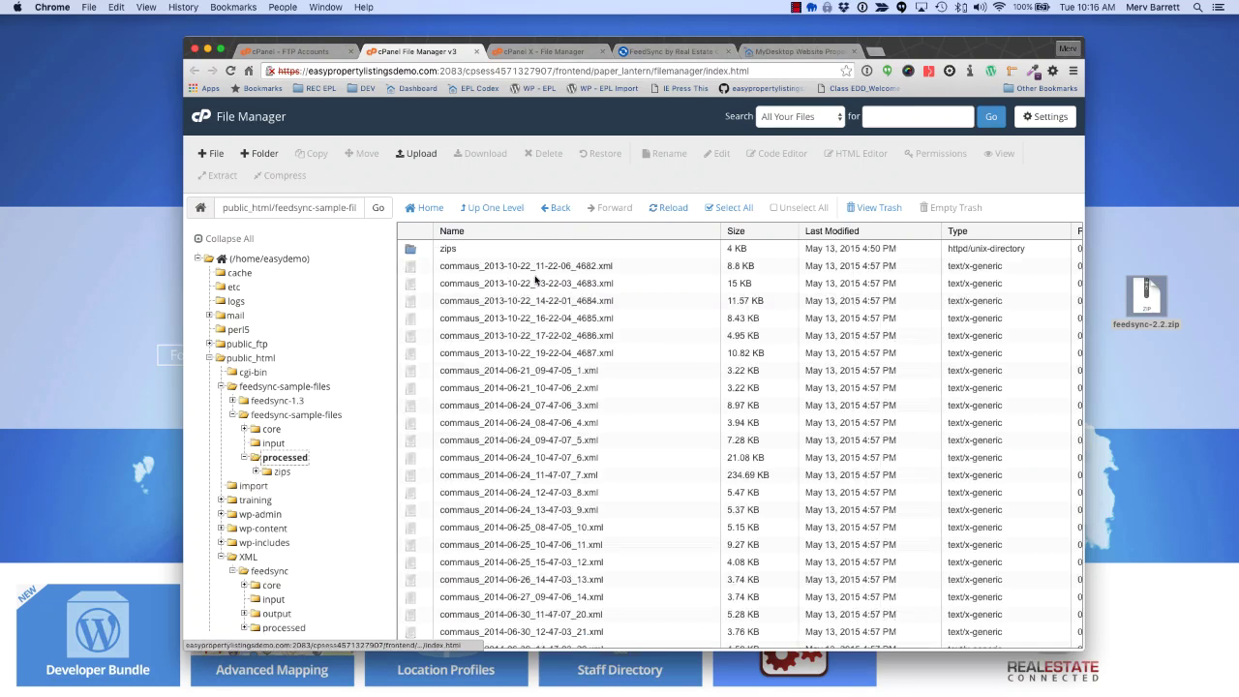
- Select 4682.xml through 8.xml and drag them into XML/feedsync/input
click(536, 269)
scroll(548, 481, down, 1)
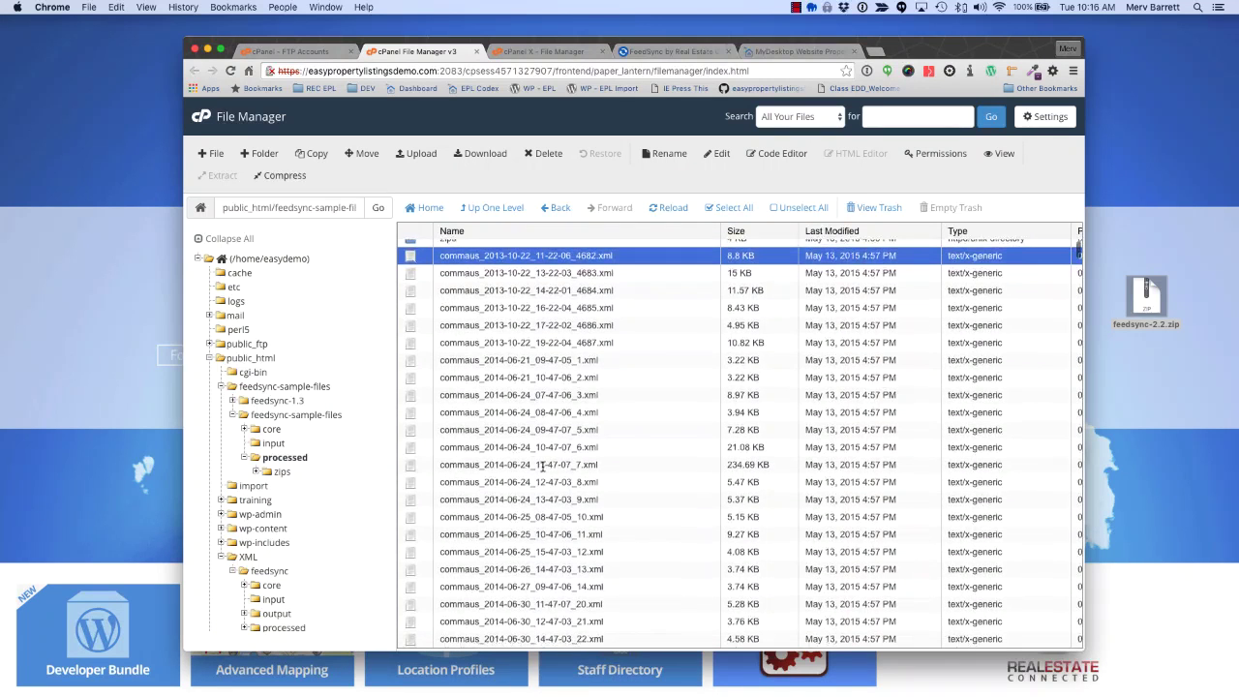
shift+click(543, 467)
right_click(543, 467)
click(731, 364)
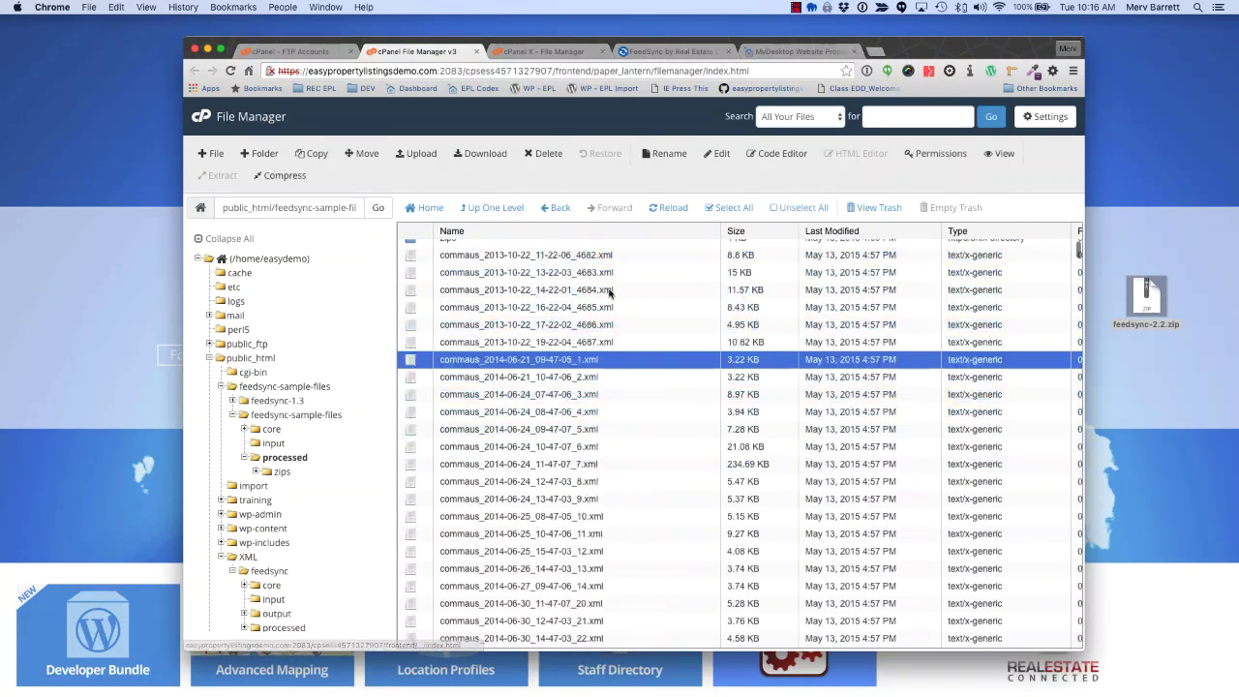
click(651, 258)
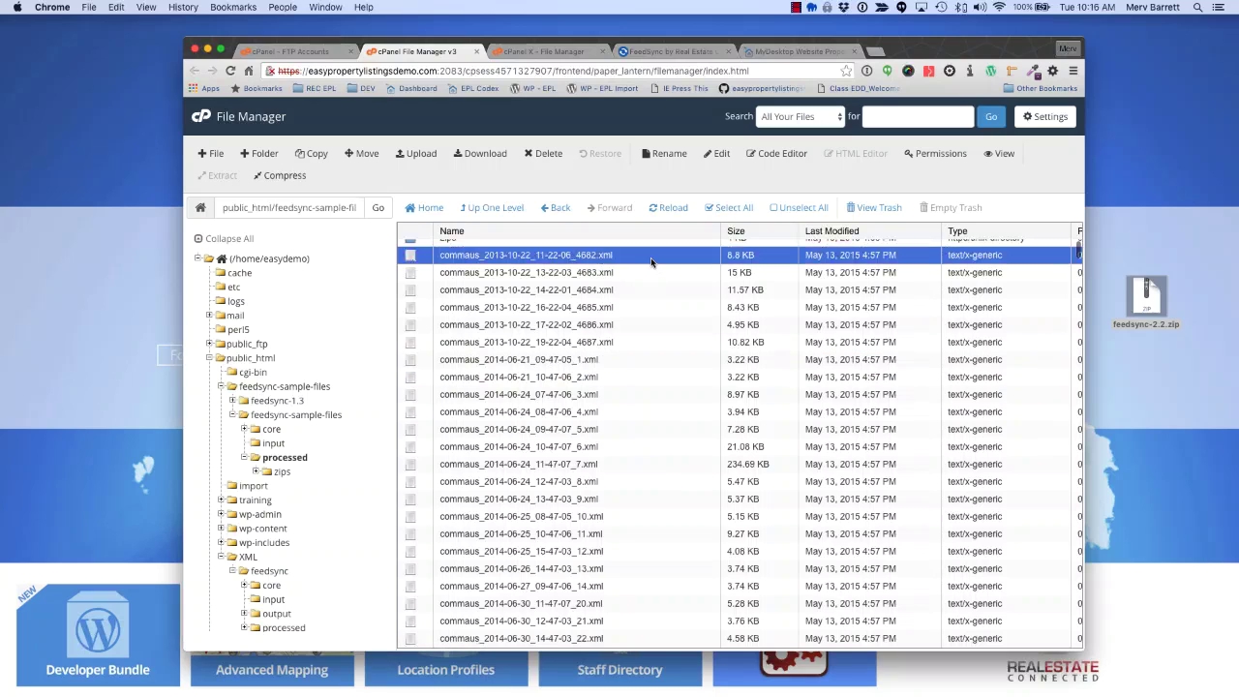
shift+click(655, 484)
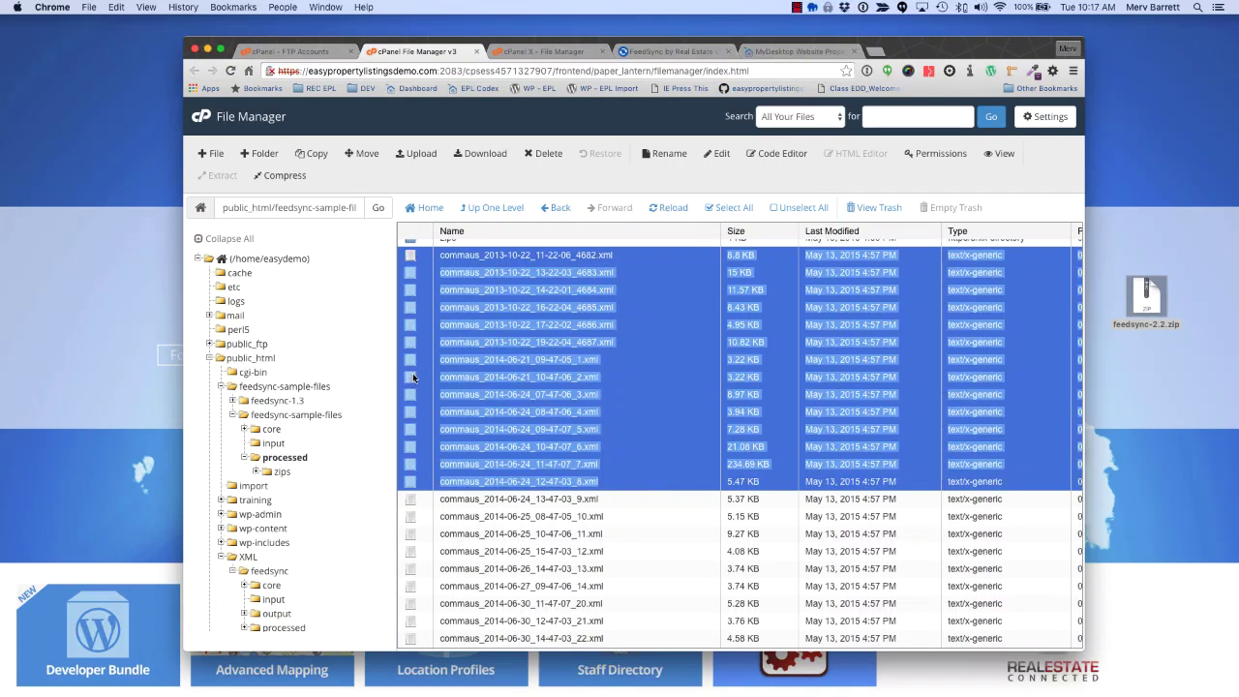
drag(413, 376, 286, 613)
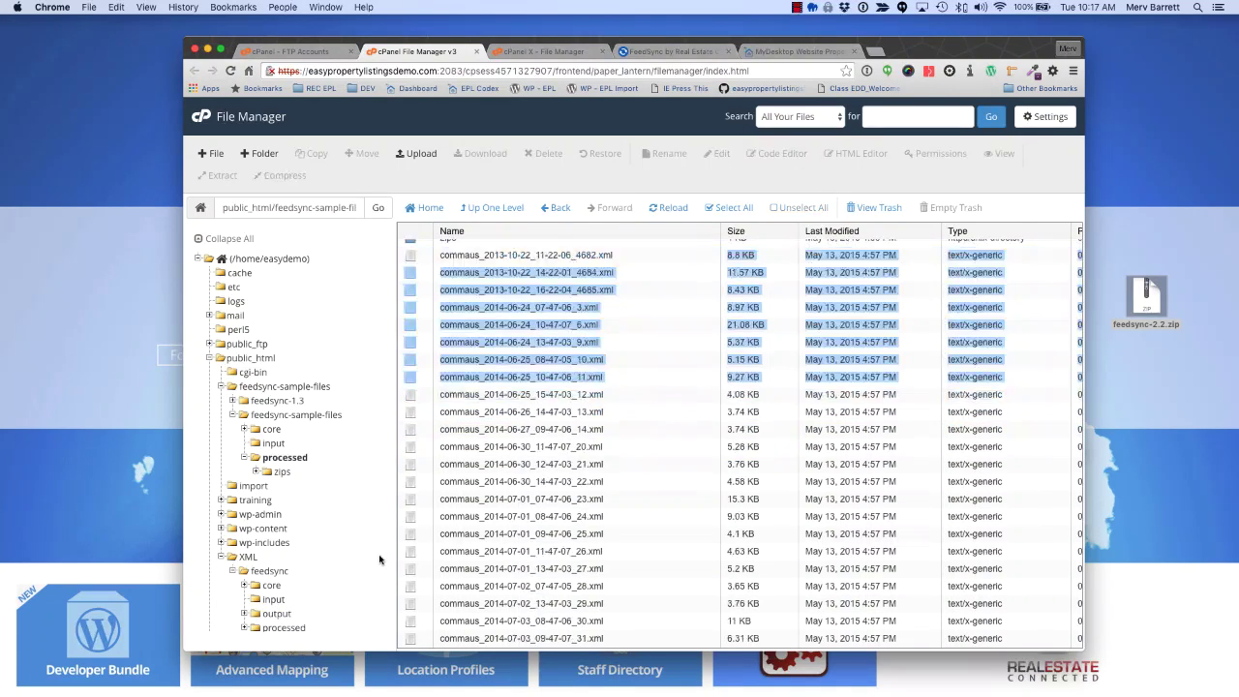
click(678, 51)
- Reload FeedSync and process the waiting feed files until all report processed
click(232, 71)
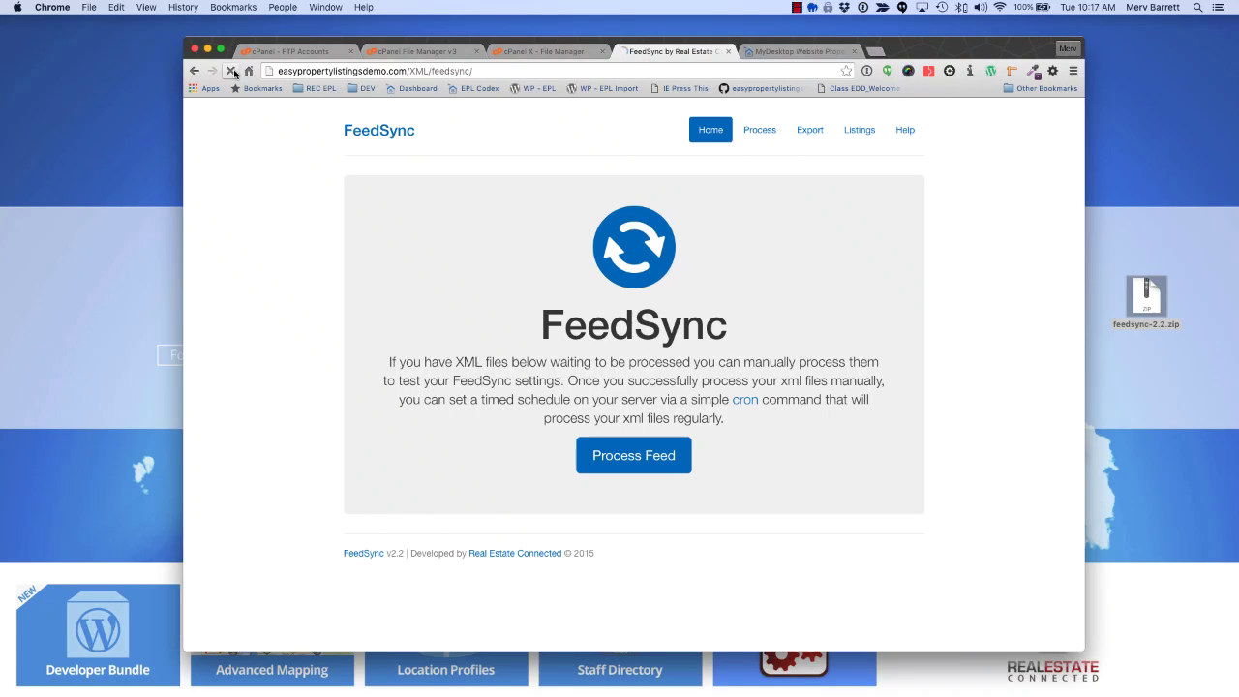
scroll(290, 390, down, 5)
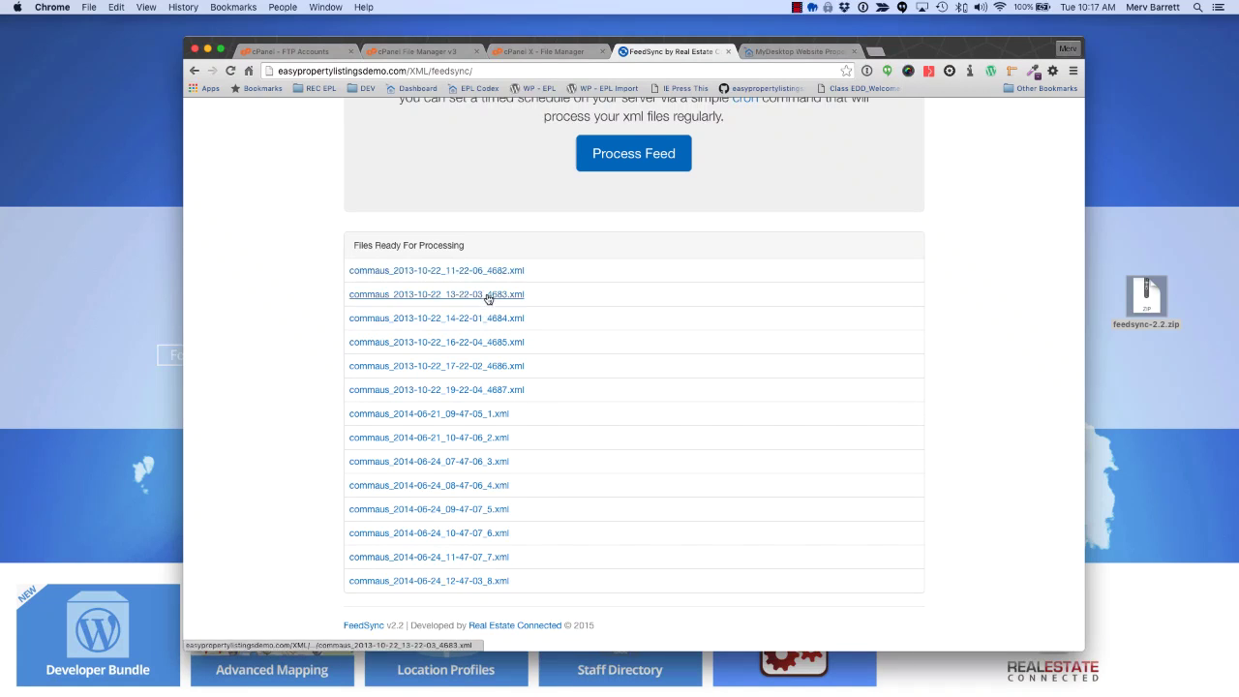
scroll(293, 332, up, 4)
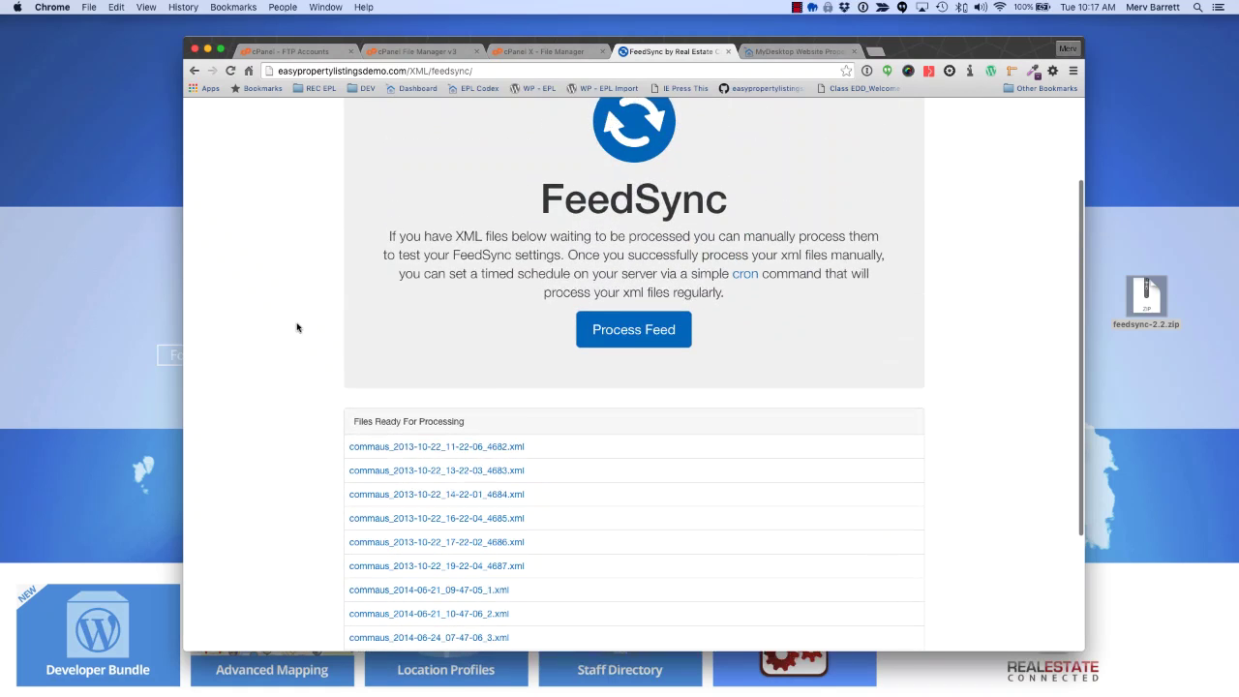
click(657, 337)
click(380, 195)
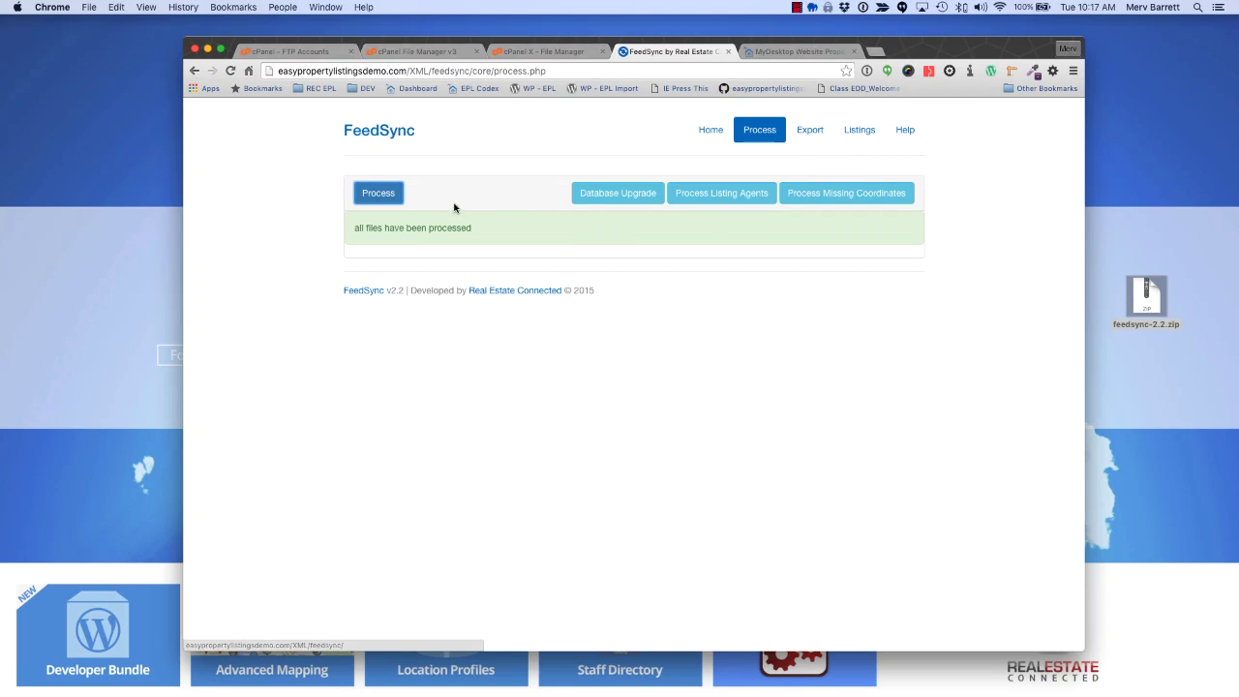
- Open FeedSync's Listings and scroll through the 94 imported WA, QLD and VIC properties
click(852, 136)
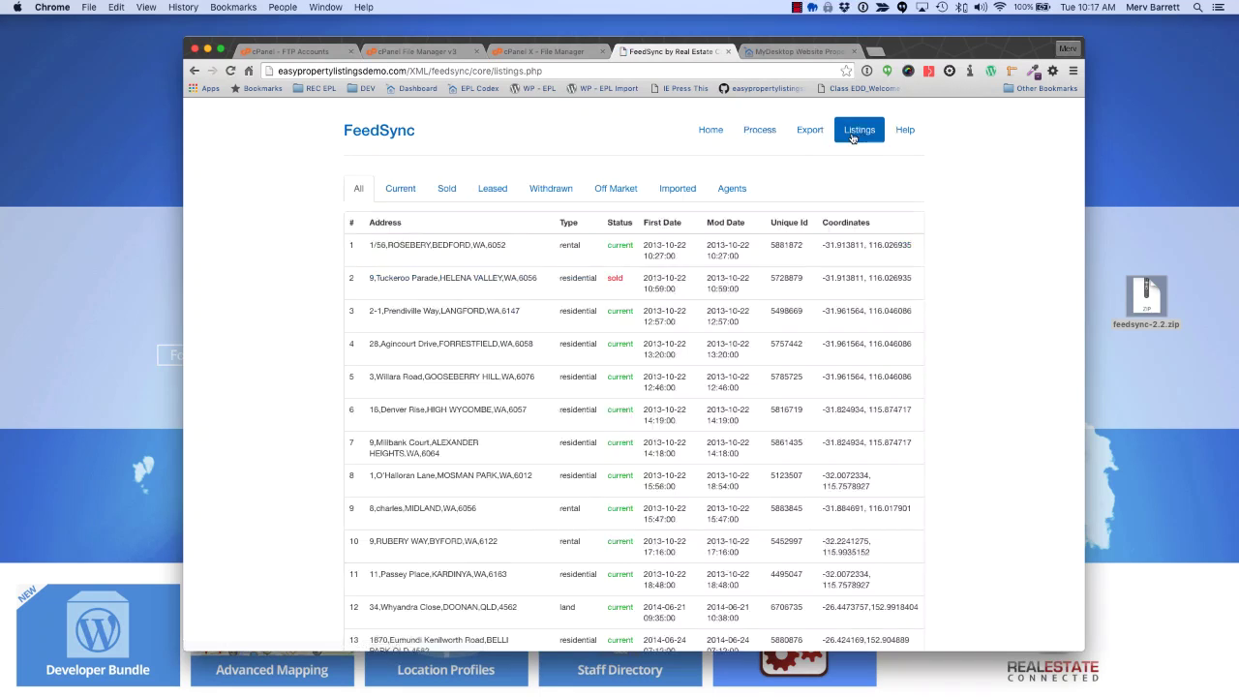
scroll(488, 263, down, 5)
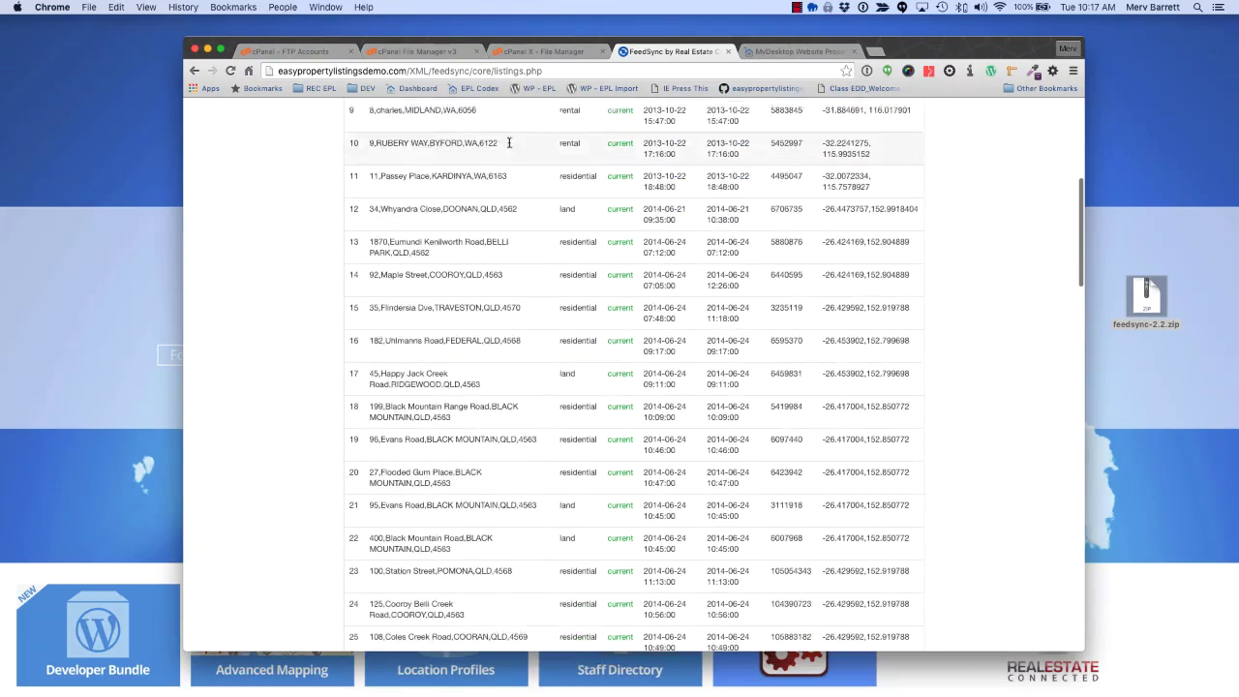
scroll(508, 445, down, 10)
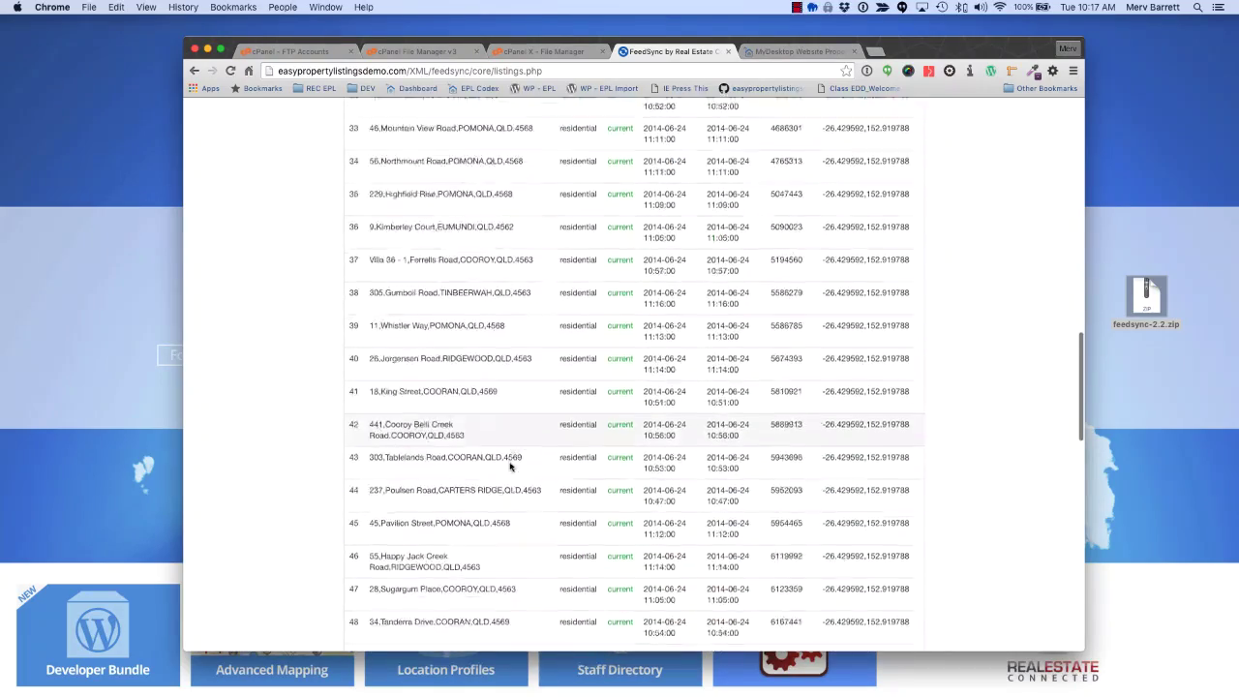
scroll(502, 462, down, 5)
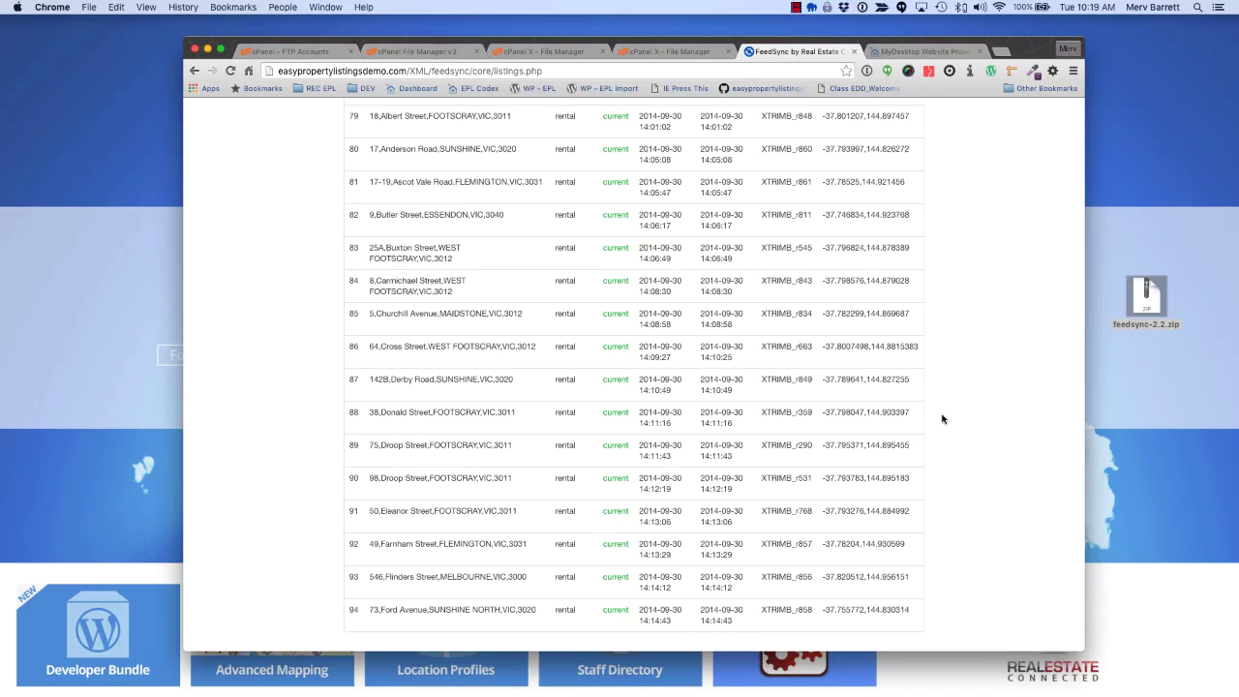
scroll(832, 520, up, 20)
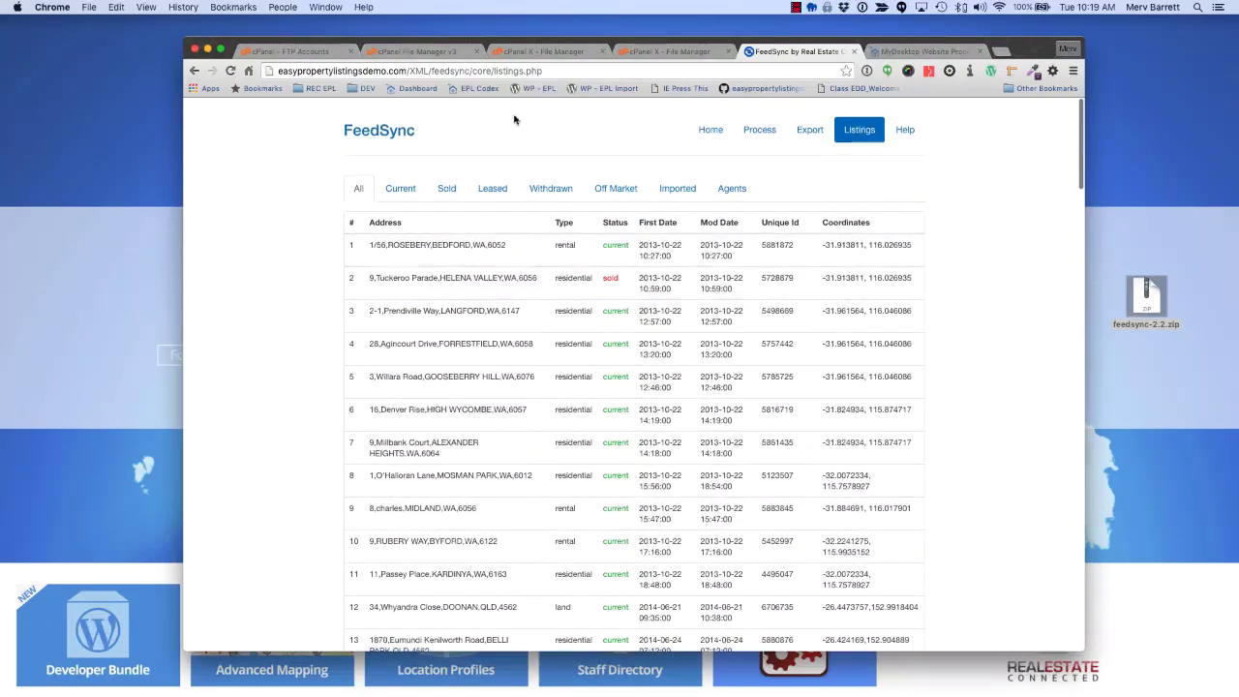
- Open Cron Jobs, pick the Once Per Five Minutes preset and edit the minute to */8
click(301, 53)
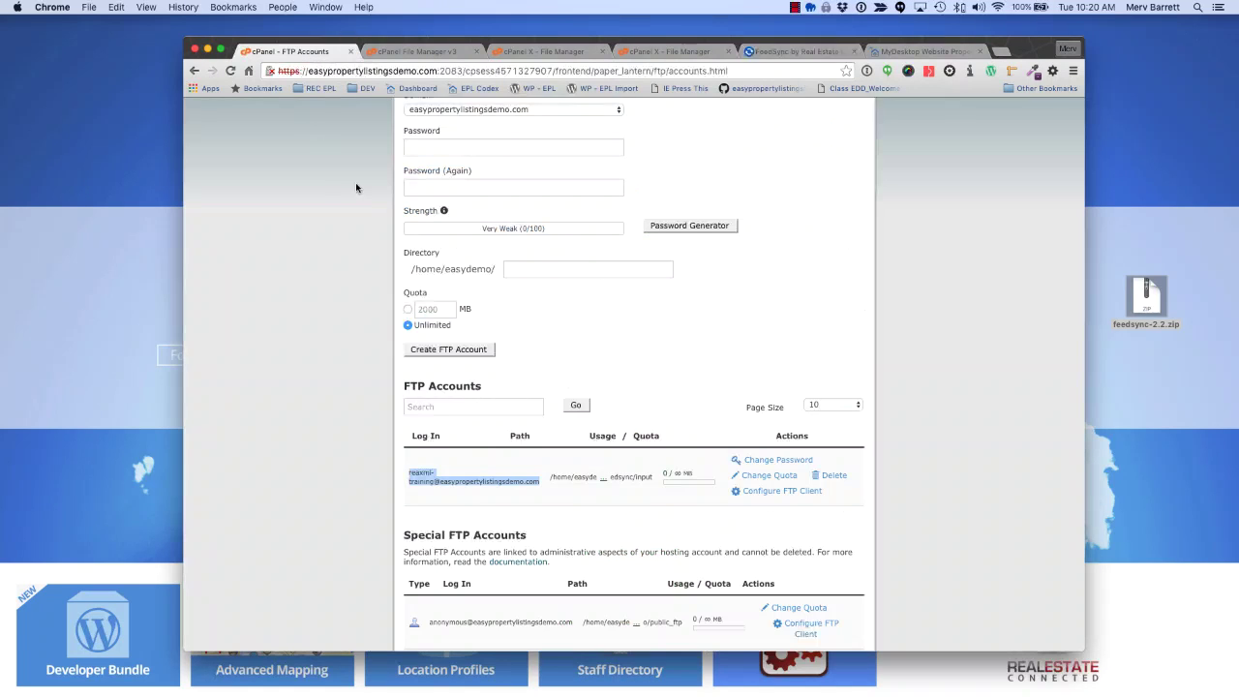
scroll(376, 204, up, 5)
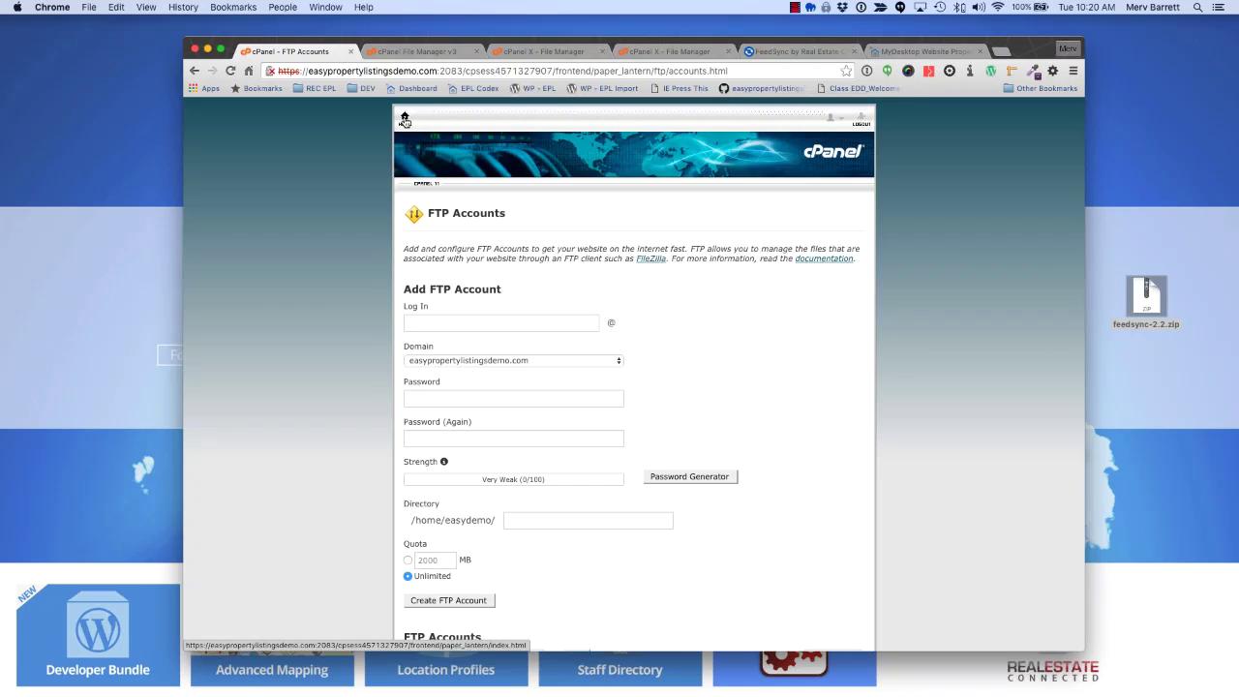
click(404, 118)
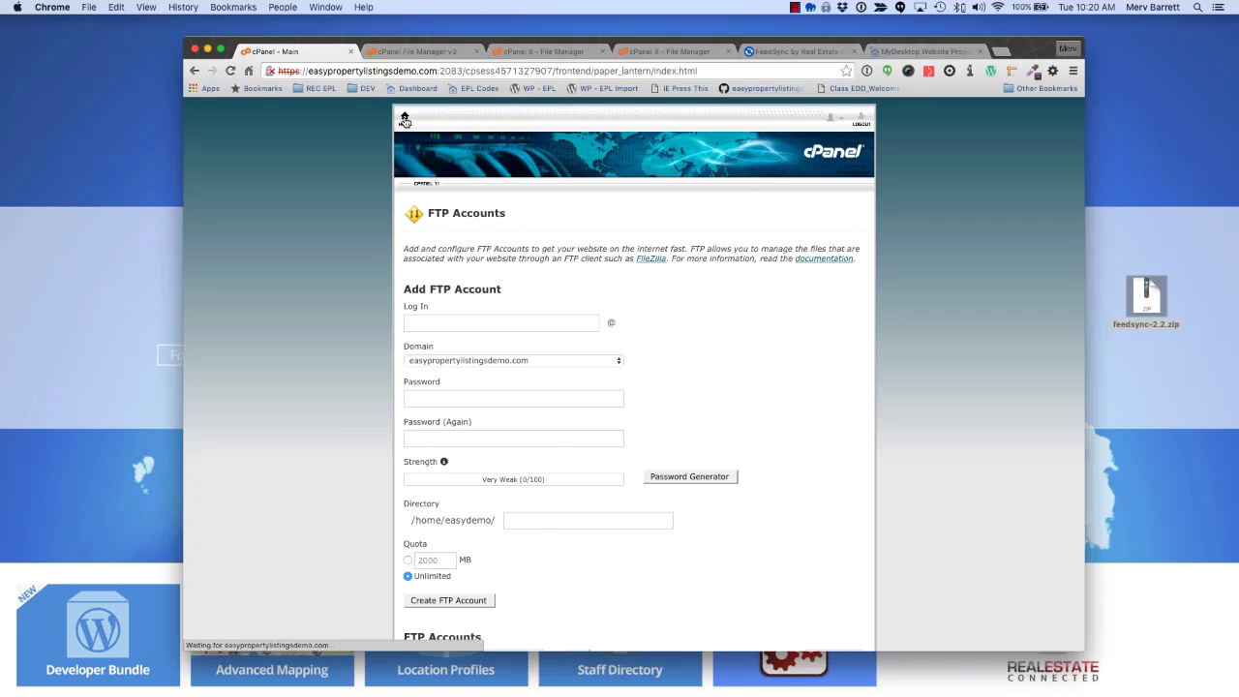
scroll(625, 392, down, 10)
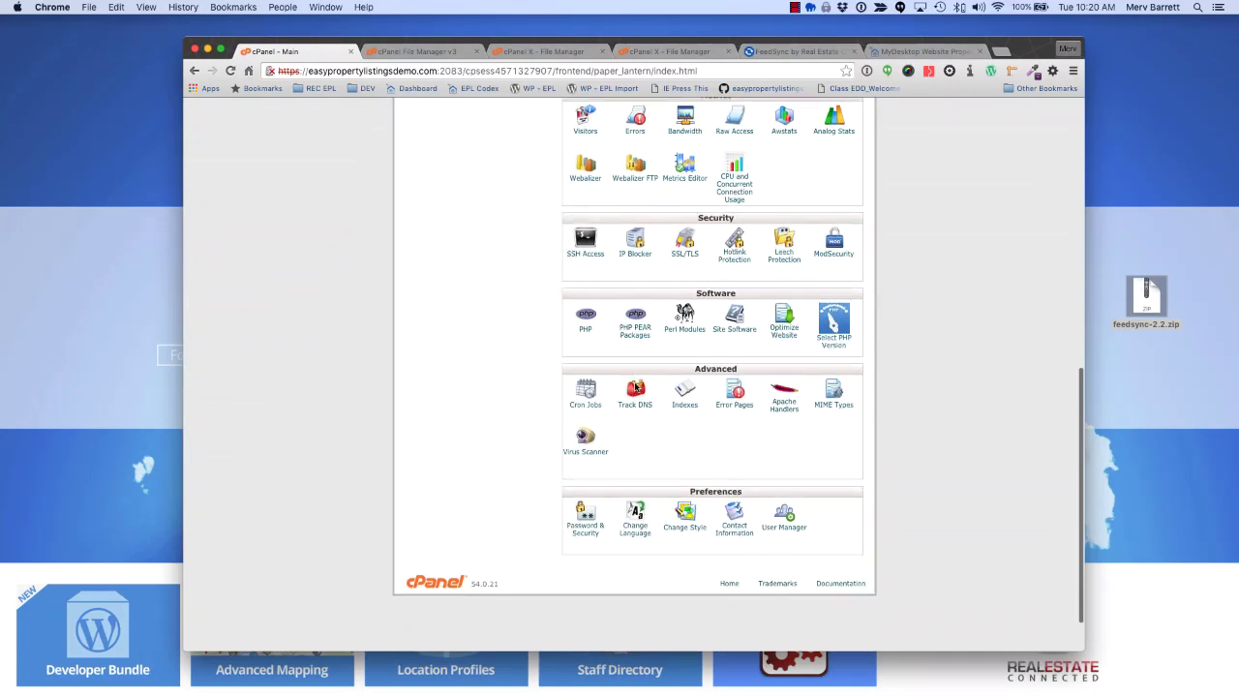
click(586, 399)
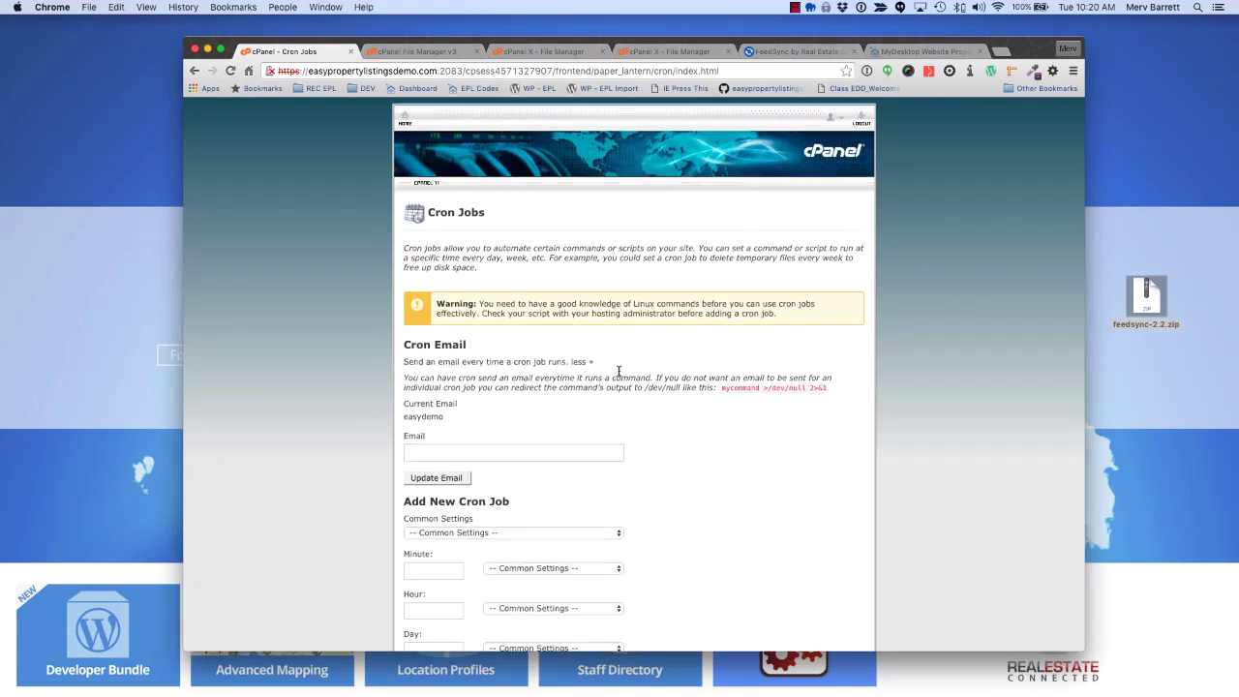
scroll(678, 436, down, 5)
scroll(600, 406, up, 3)
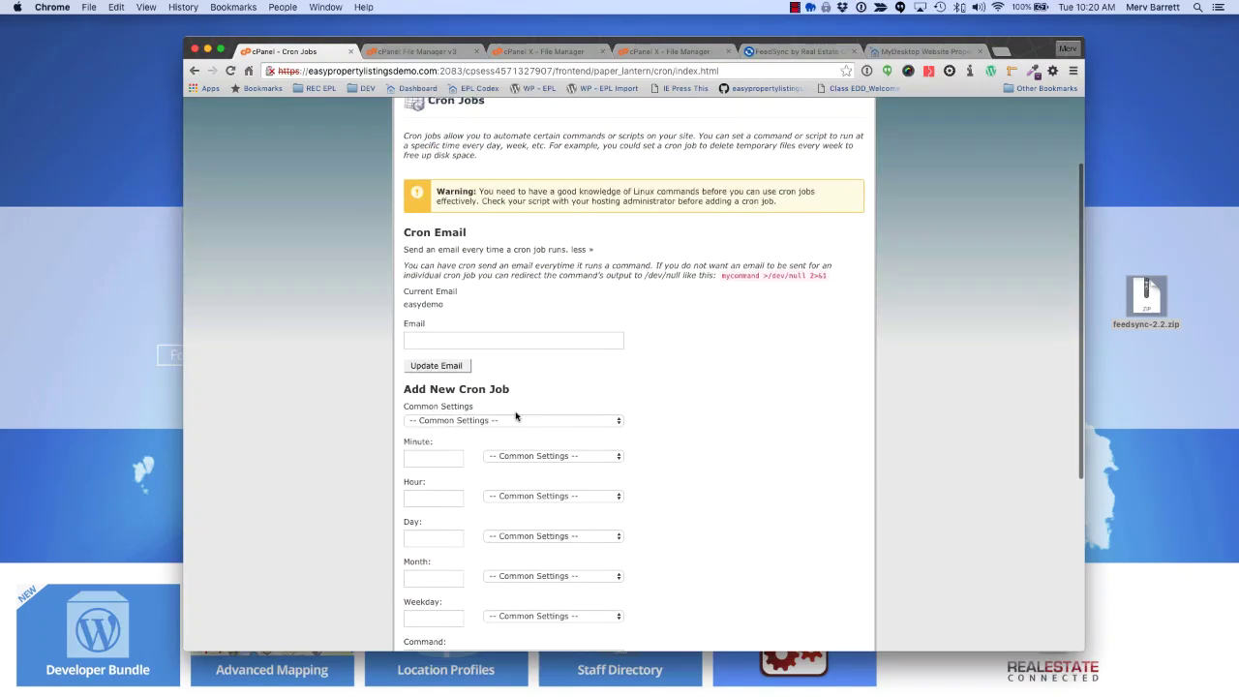
scroll(523, 418, down, 3)
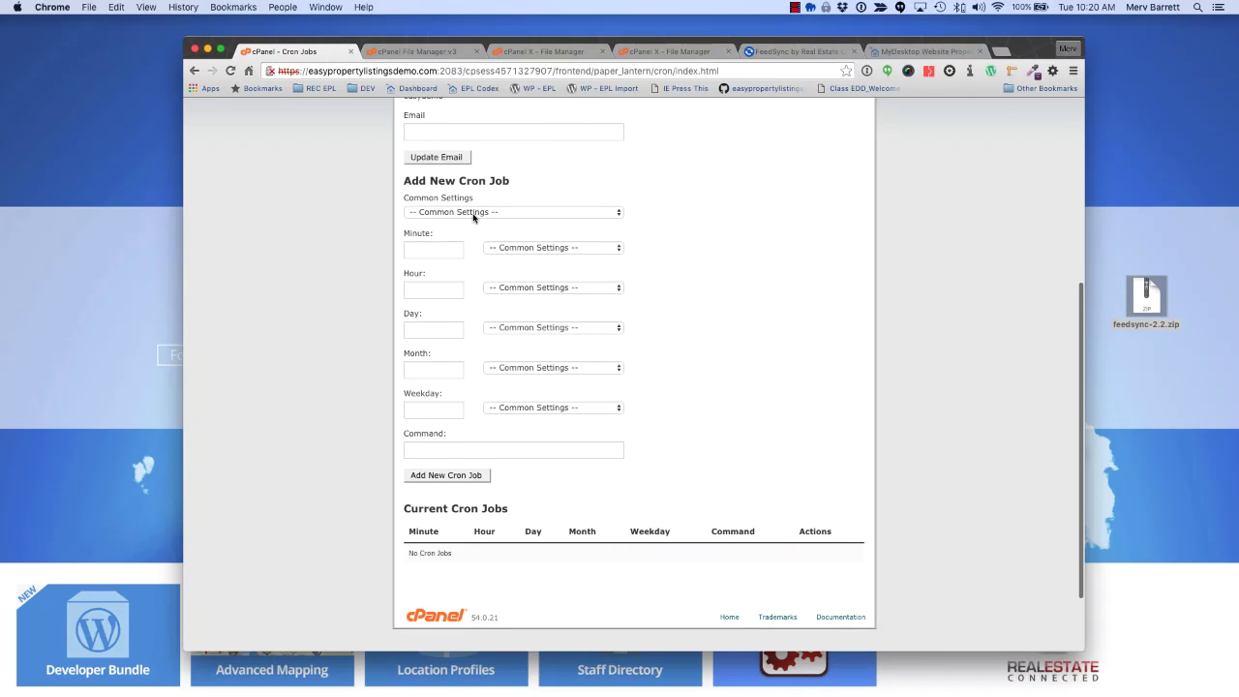
click(473, 215)
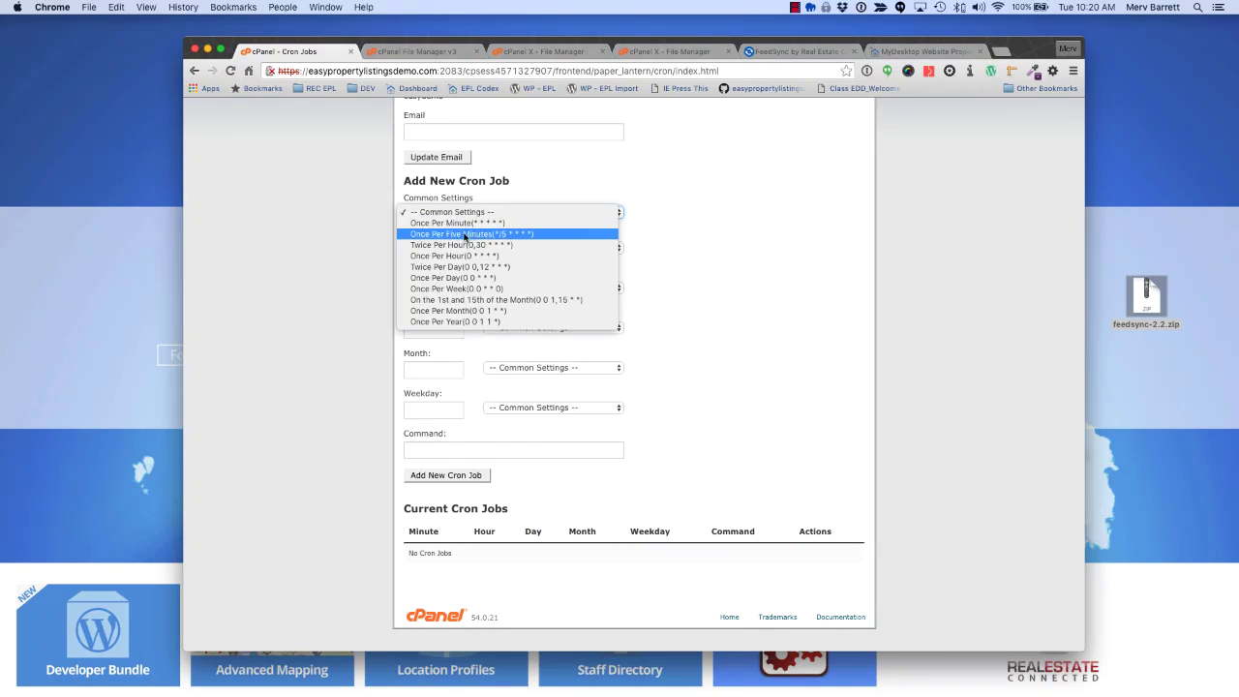
click(466, 235)
click(450, 254)
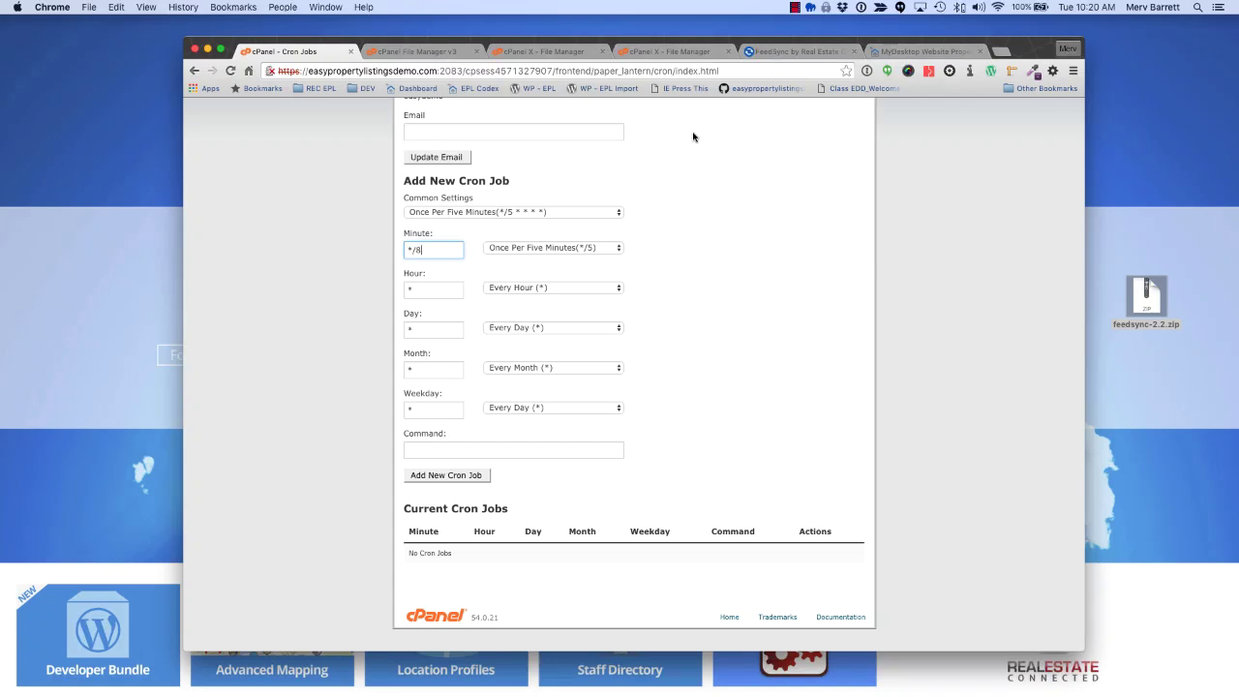
- Copy the Cron Option 1 wget command from FeedSync's Help page cron instructions
click(792, 54)
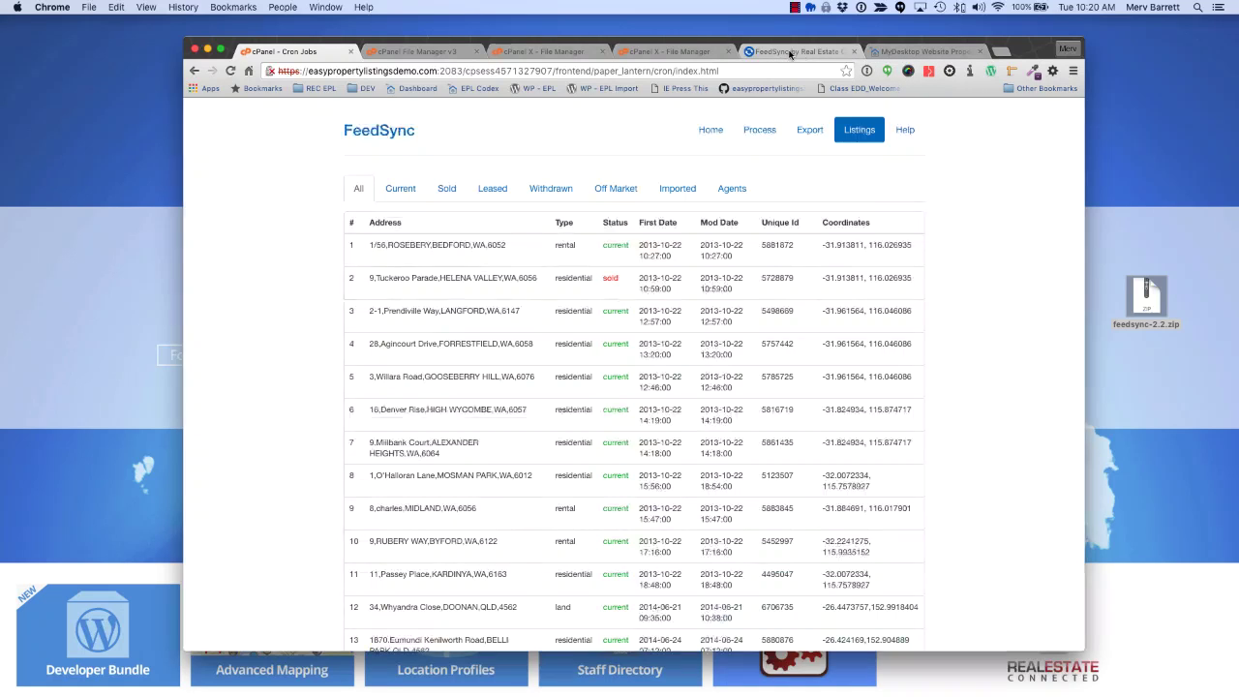
click(908, 132)
scroll(849, 285, down, 5)
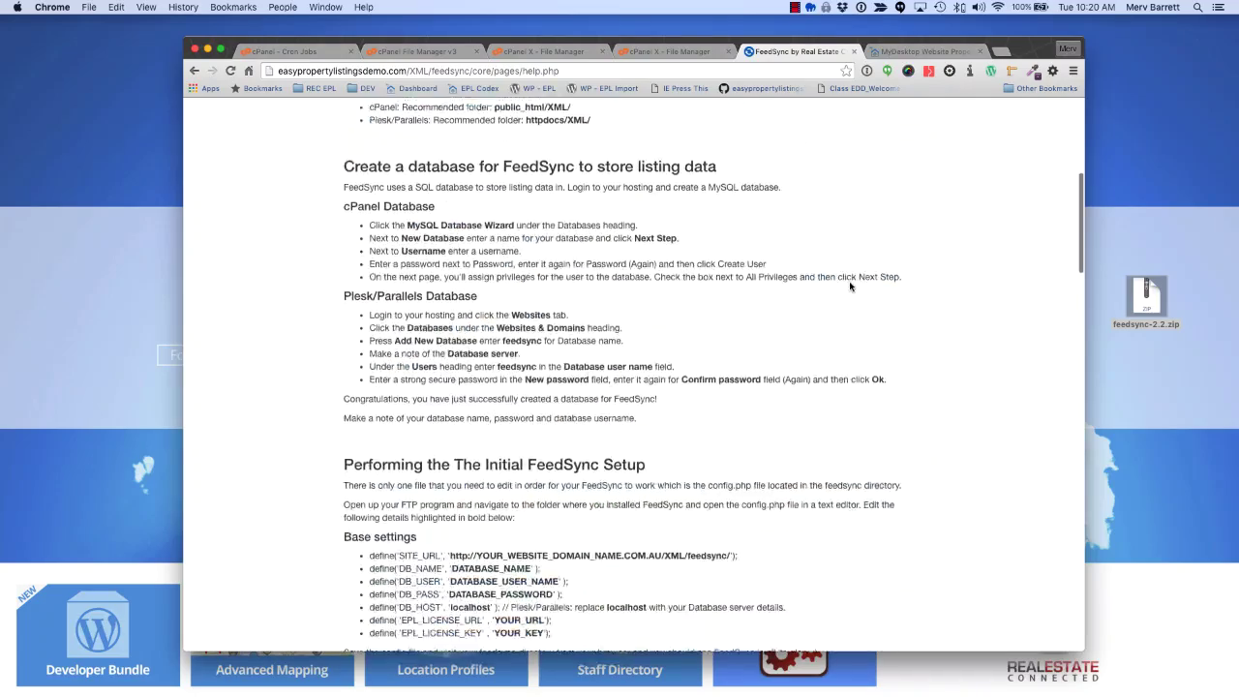
scroll(850, 286, down, 15)
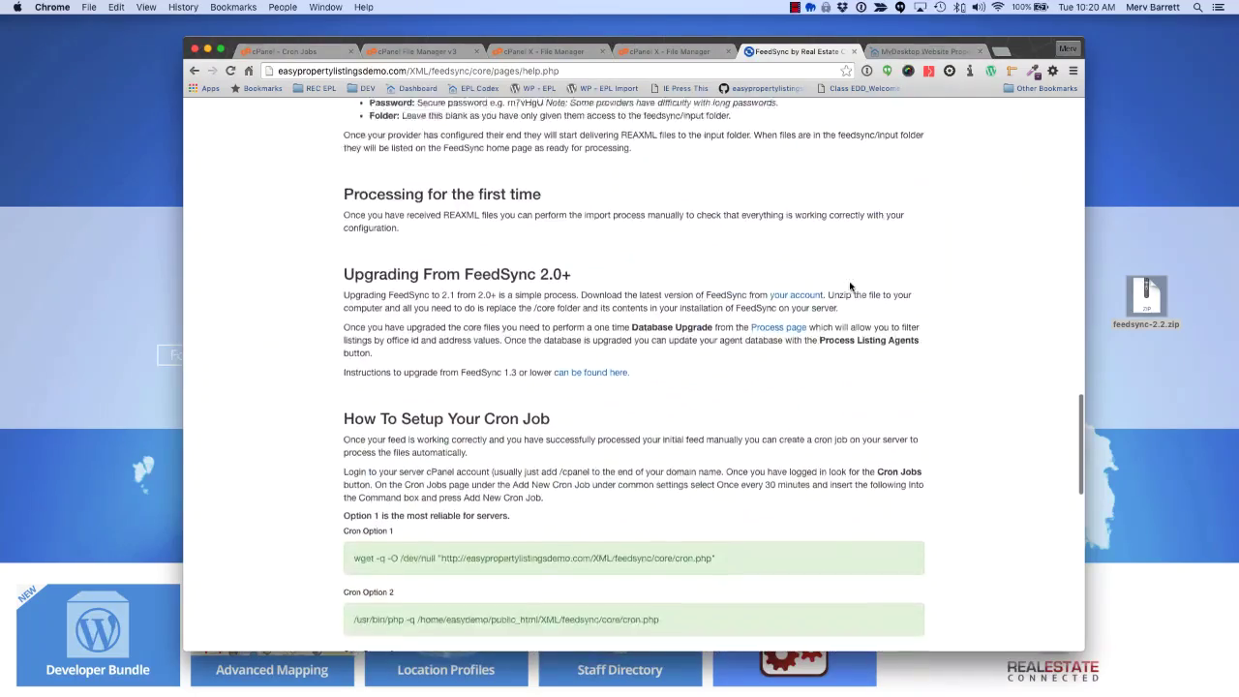
scroll(850, 285, down, 5)
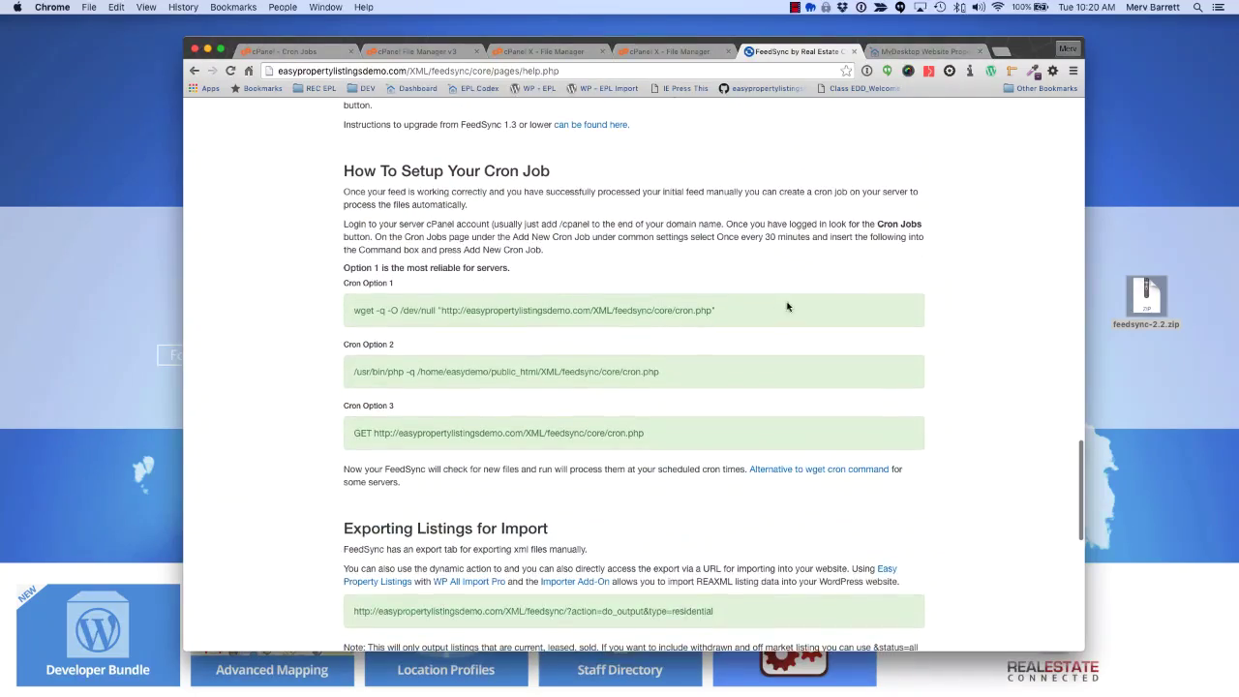
drag(730, 305, 375, 310)
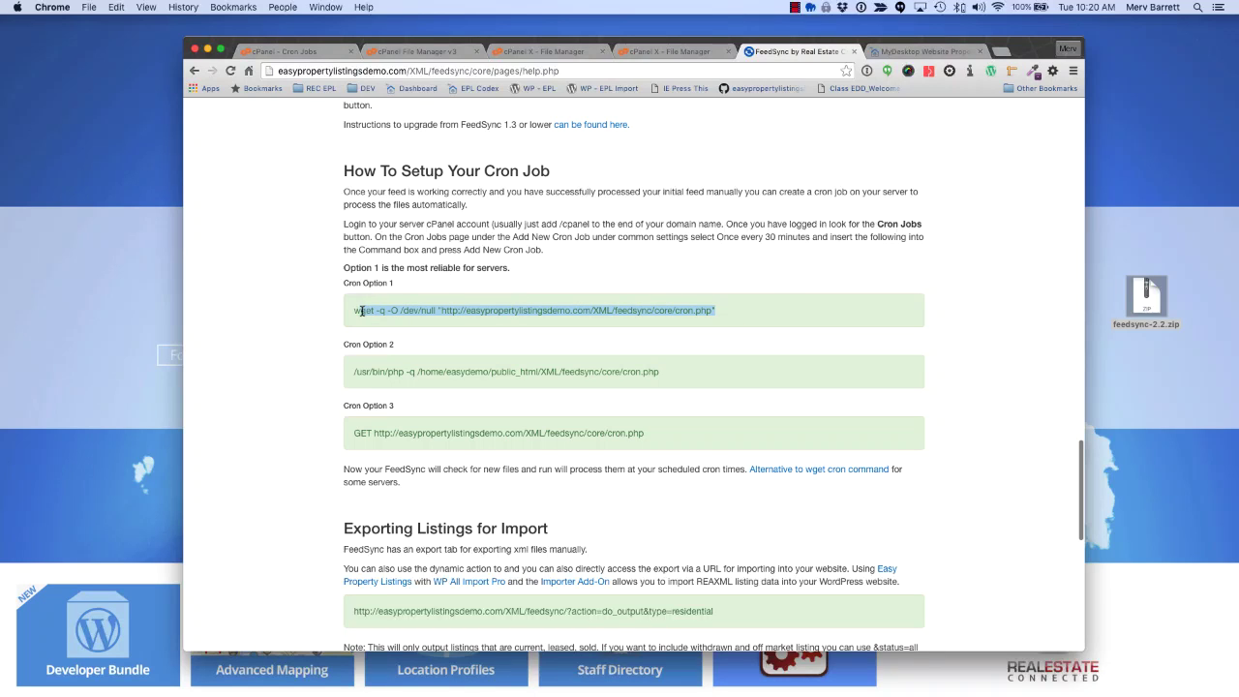
click(290, 52)
- Close the leftover editor tab, paste the wget command and add the 8-minute cron job
click(552, 51)
key(ctrl+w)
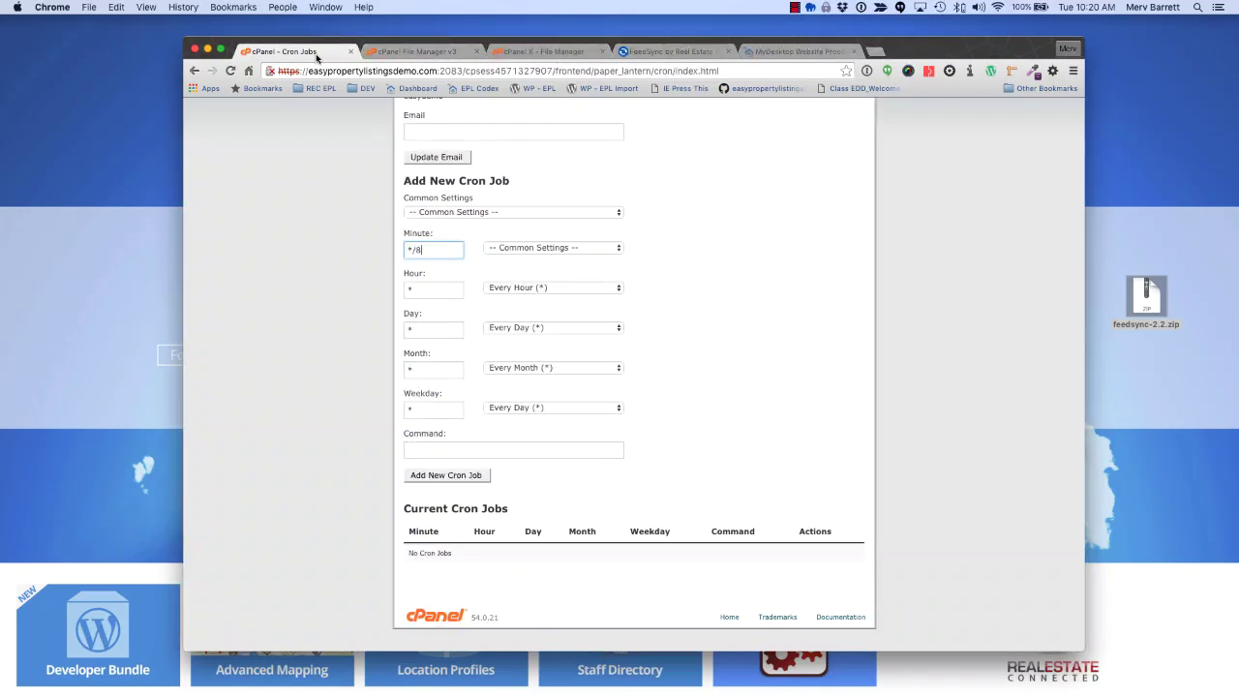
click(490, 449)
key(super+v)
click(458, 476)
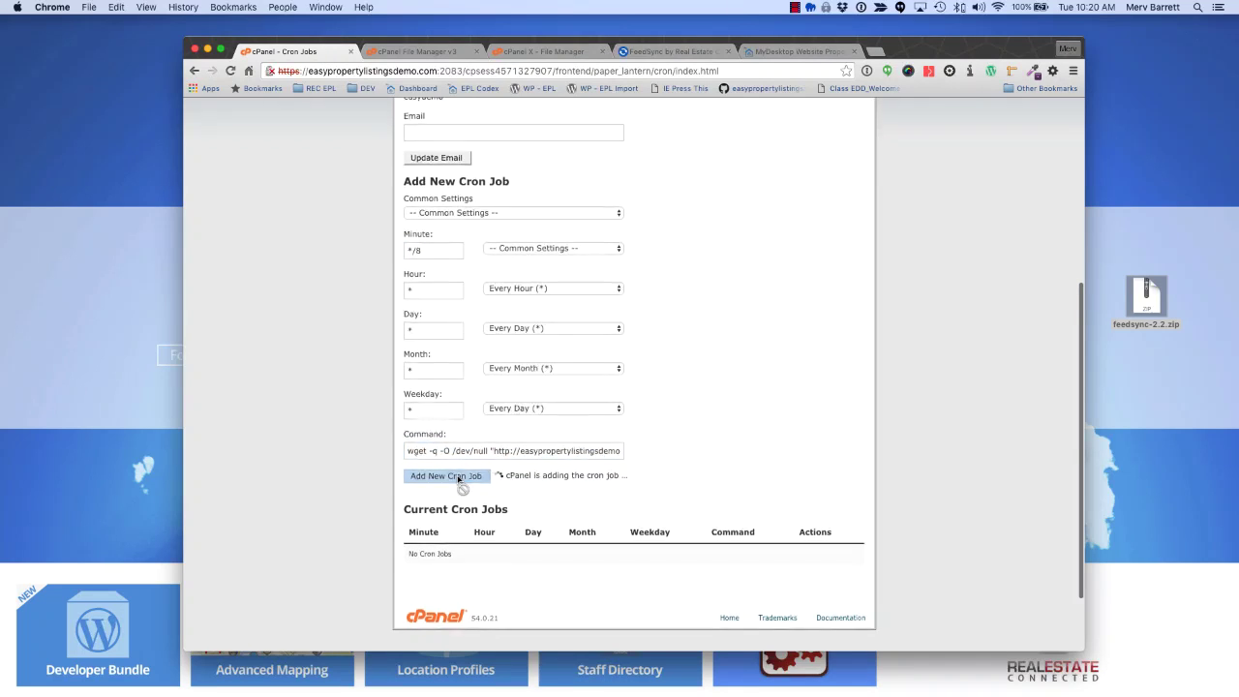
scroll(561, 526, down, 4)
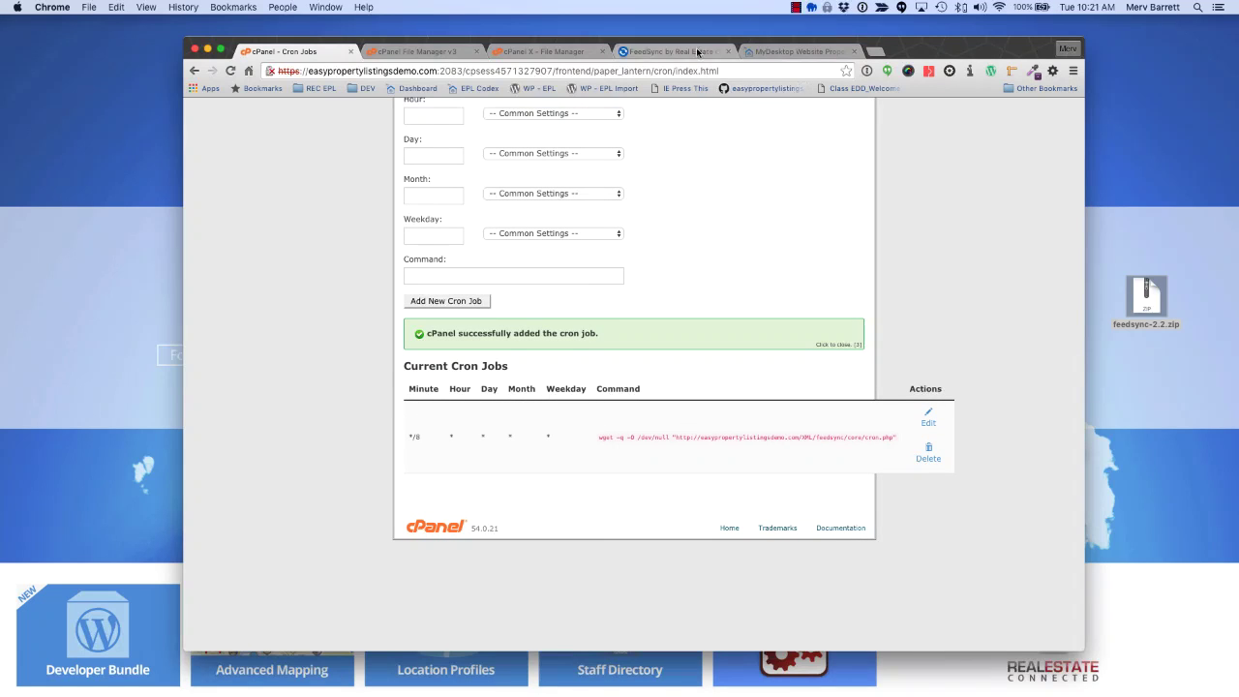
- Return to FeedSync's Help page and scroll through its cron instructions
key(super+4)
scroll(668, 259, down, 5)
scroll(724, 263, down, 2)
scroll(735, 274, up, 20)
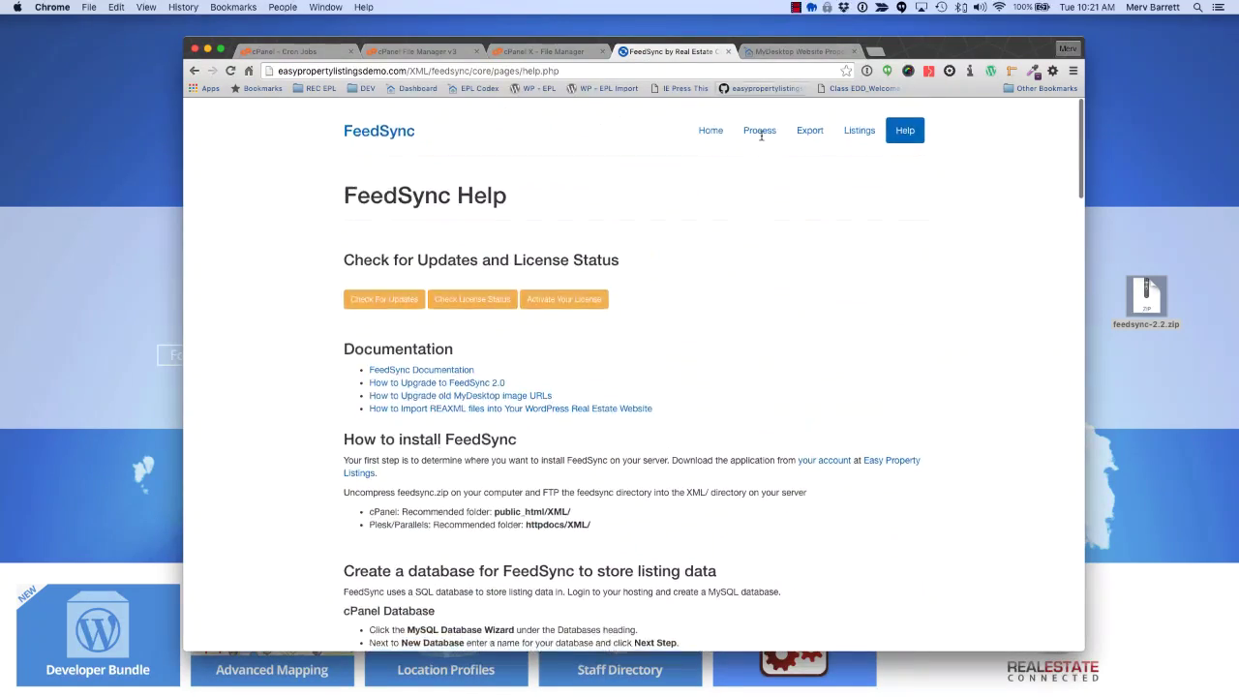
- Review the processed Listings table, noting the residential and land listing types
click(864, 130)
scroll(590, 242, down, 2)
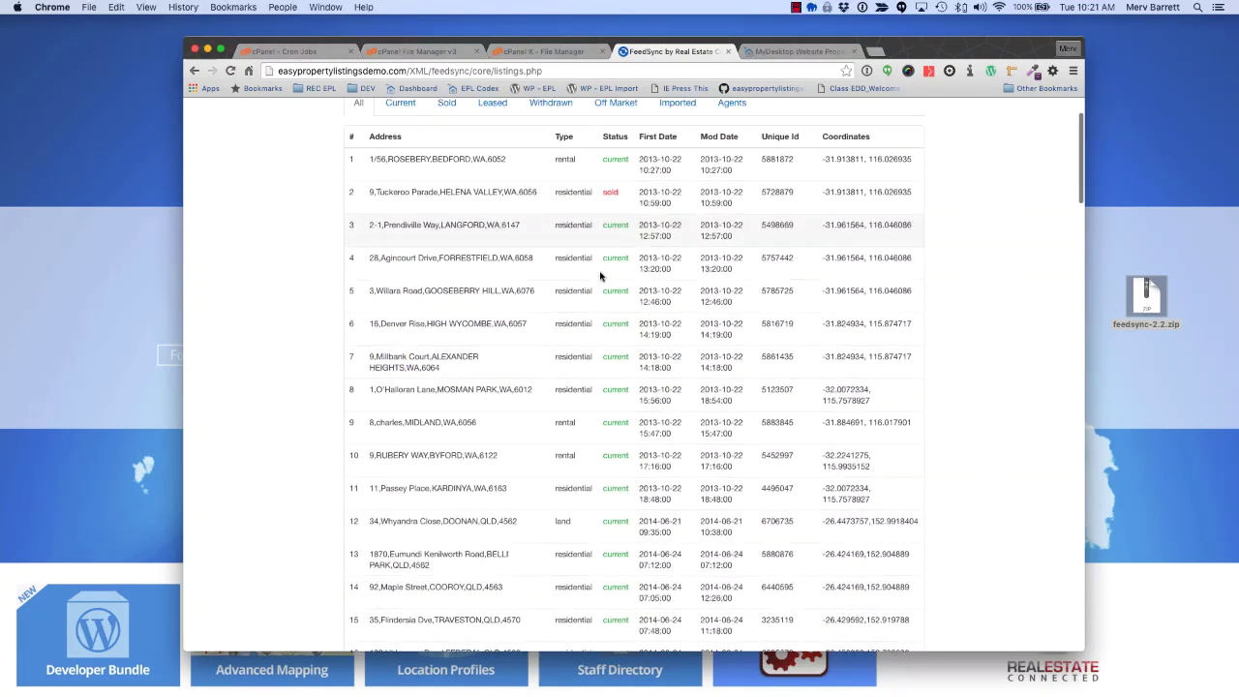
double_click(573, 190)
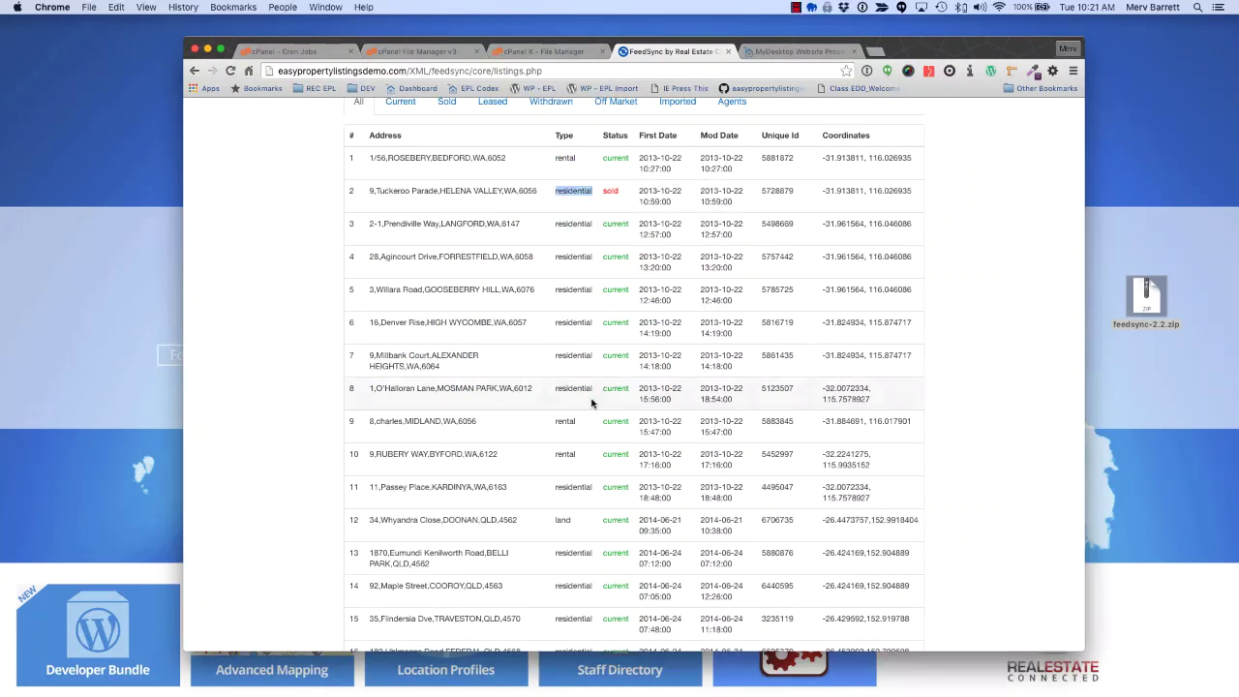
double_click(562, 521)
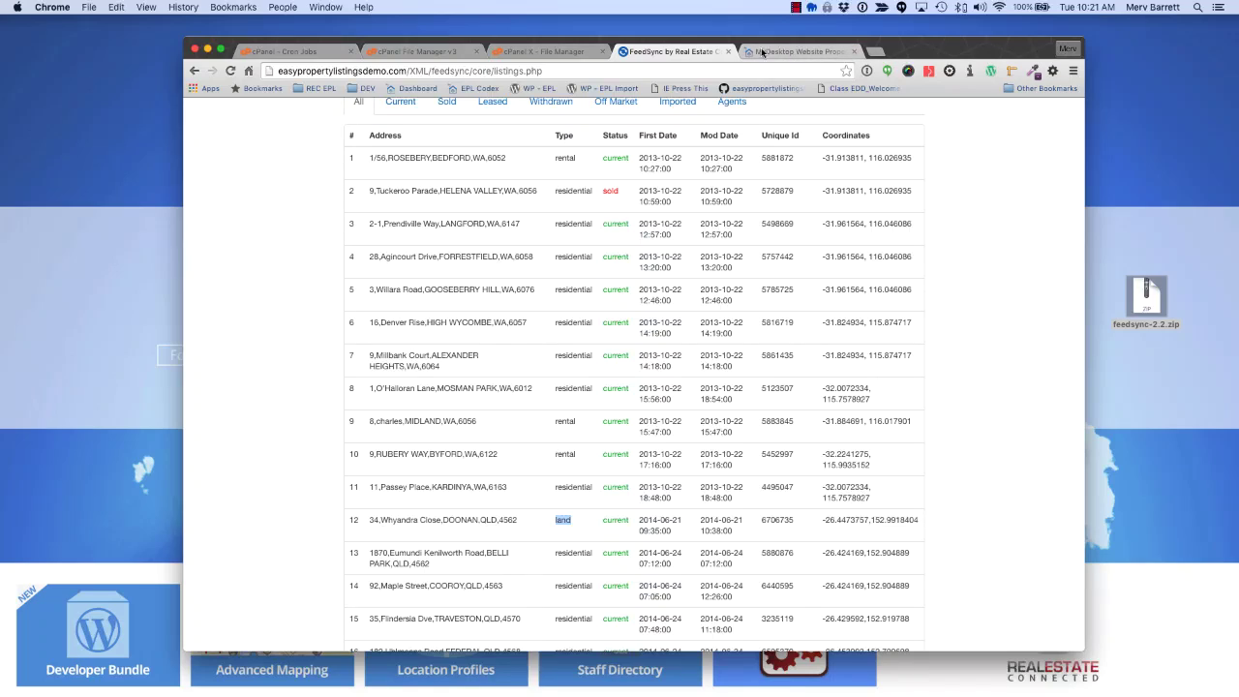
scroll(968, 164, up, 2)
- Copy the do_output&type=residential export URL from the Help page into a new tab
click(905, 129)
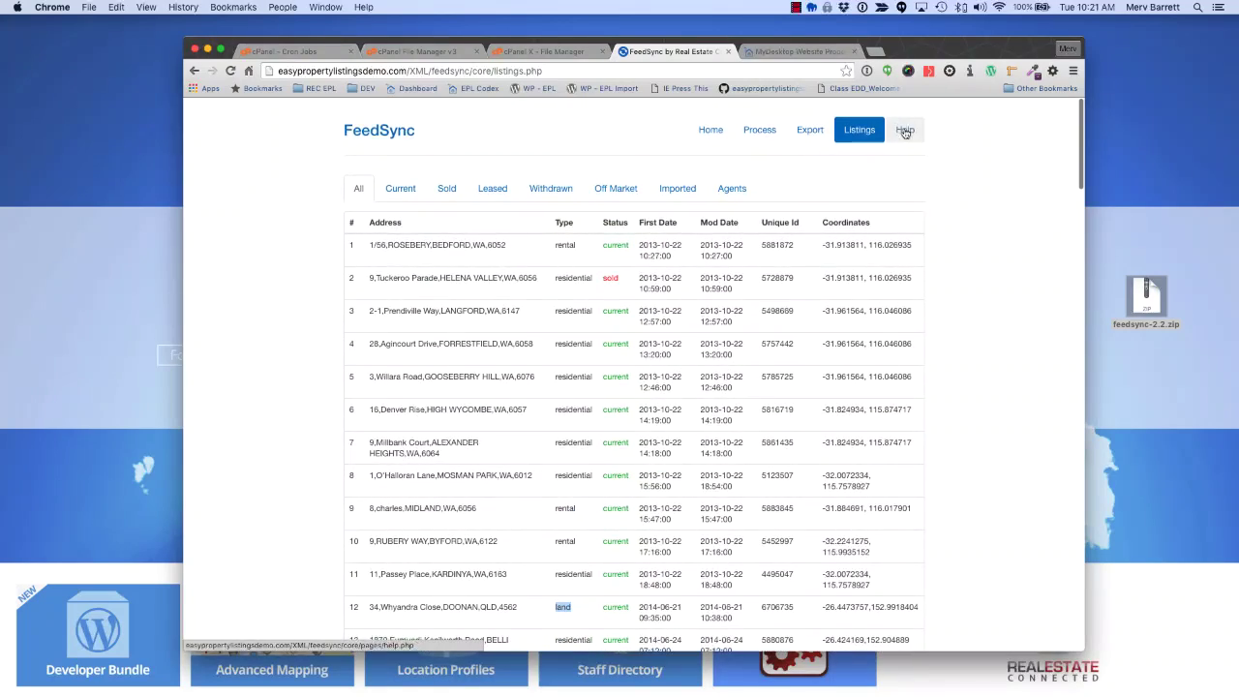
scroll(717, 308, down, 20)
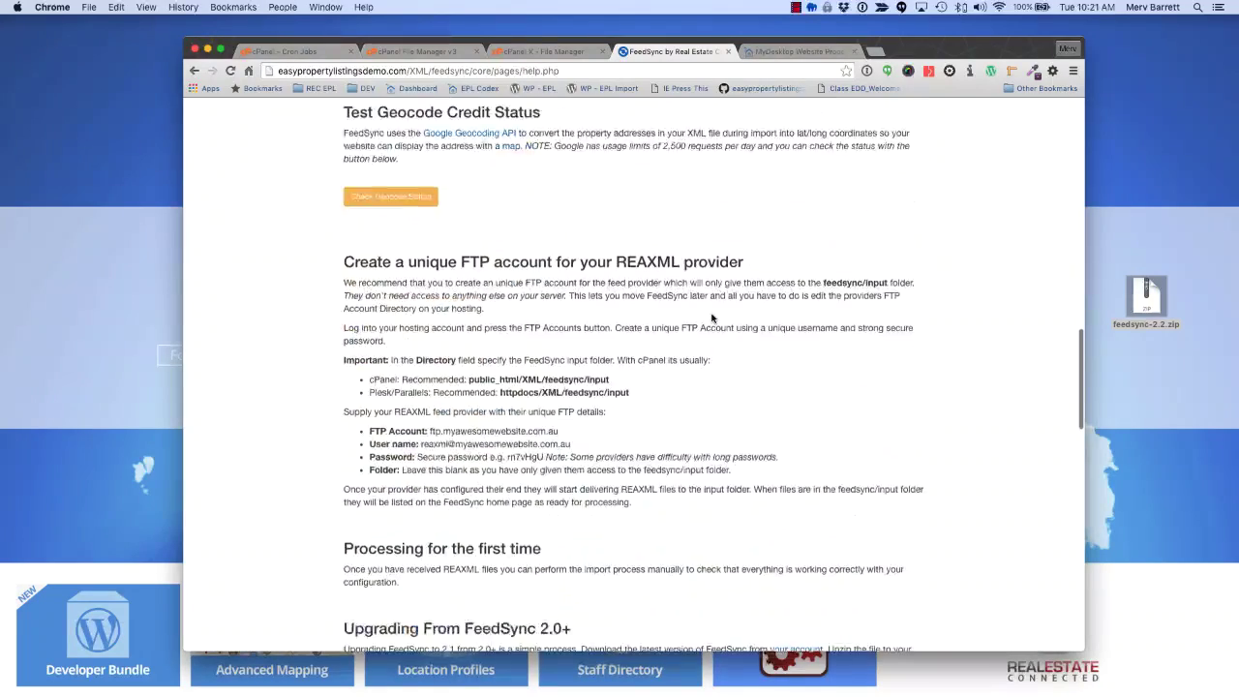
scroll(712, 318, down, 8)
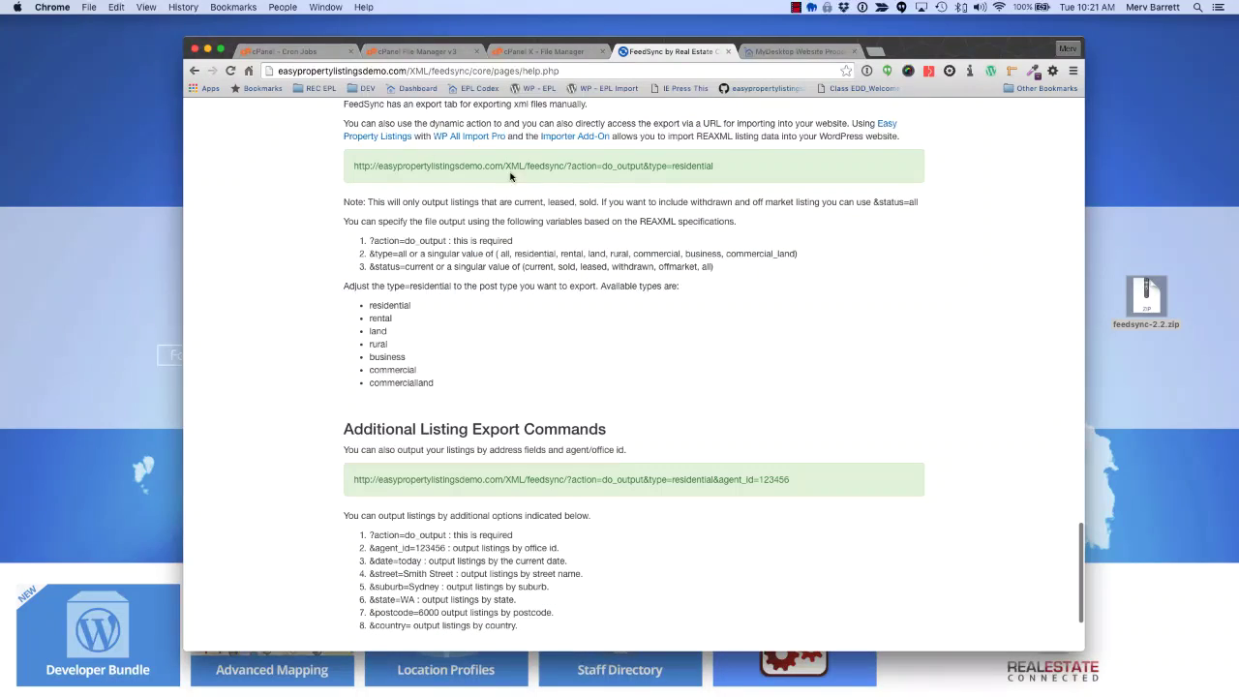
drag(355, 169, 726, 166)
key(super+c)
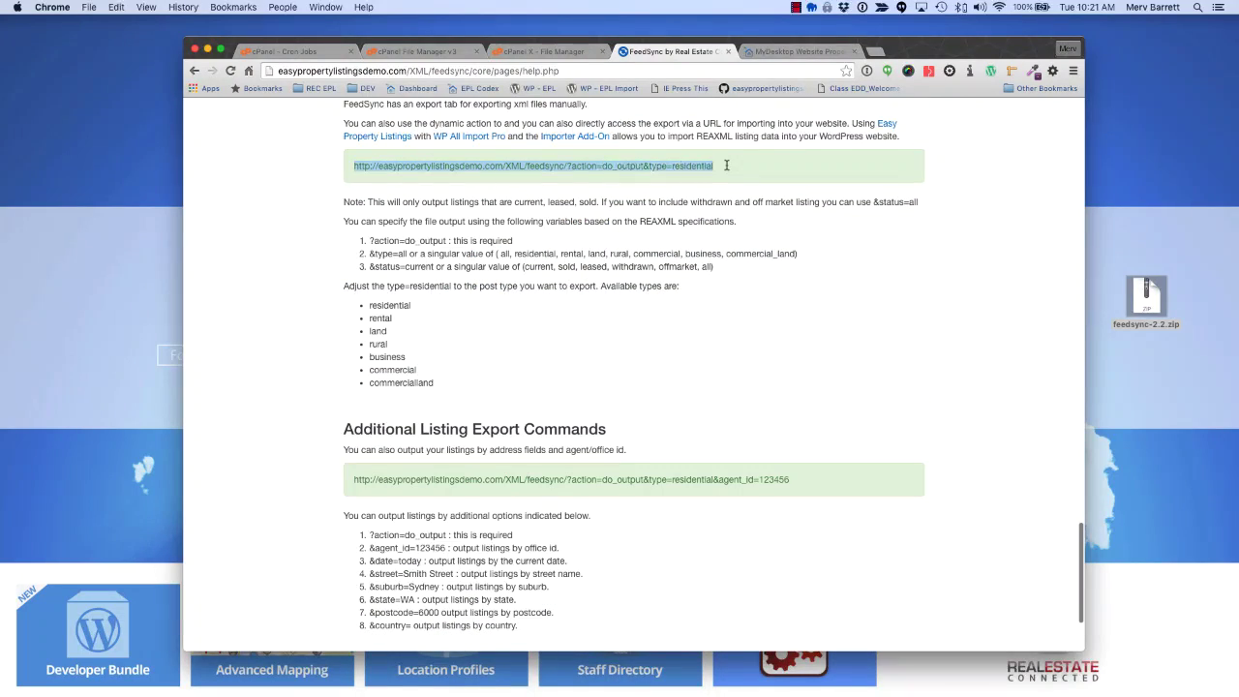
click(875, 51)
- Load the residential XML export, then switch to type=rental and collapse rental listing nodes
key(super+v)
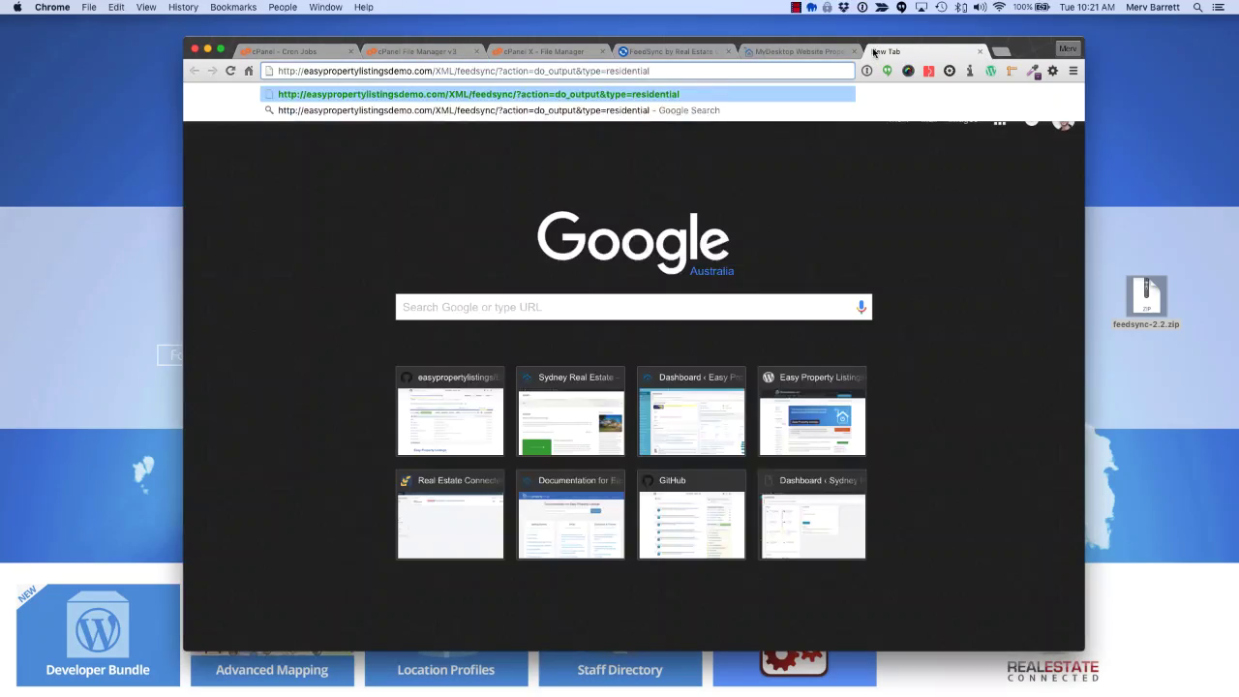
key(Return)
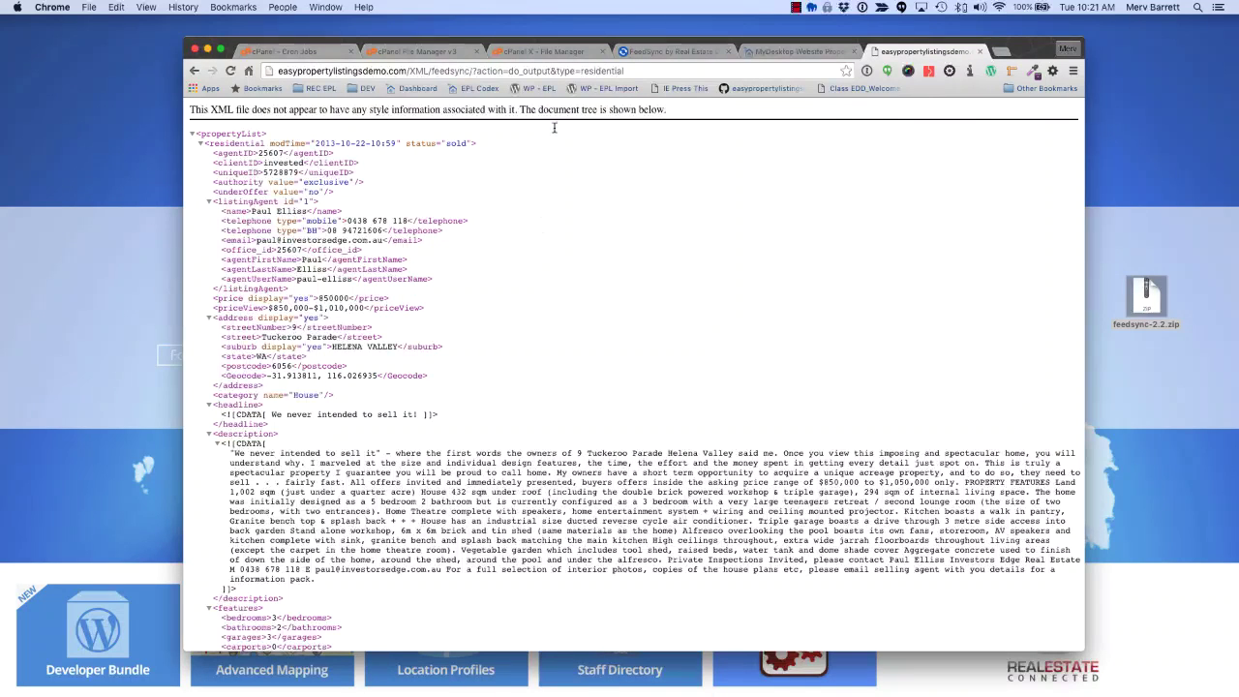
double_click(612, 73)
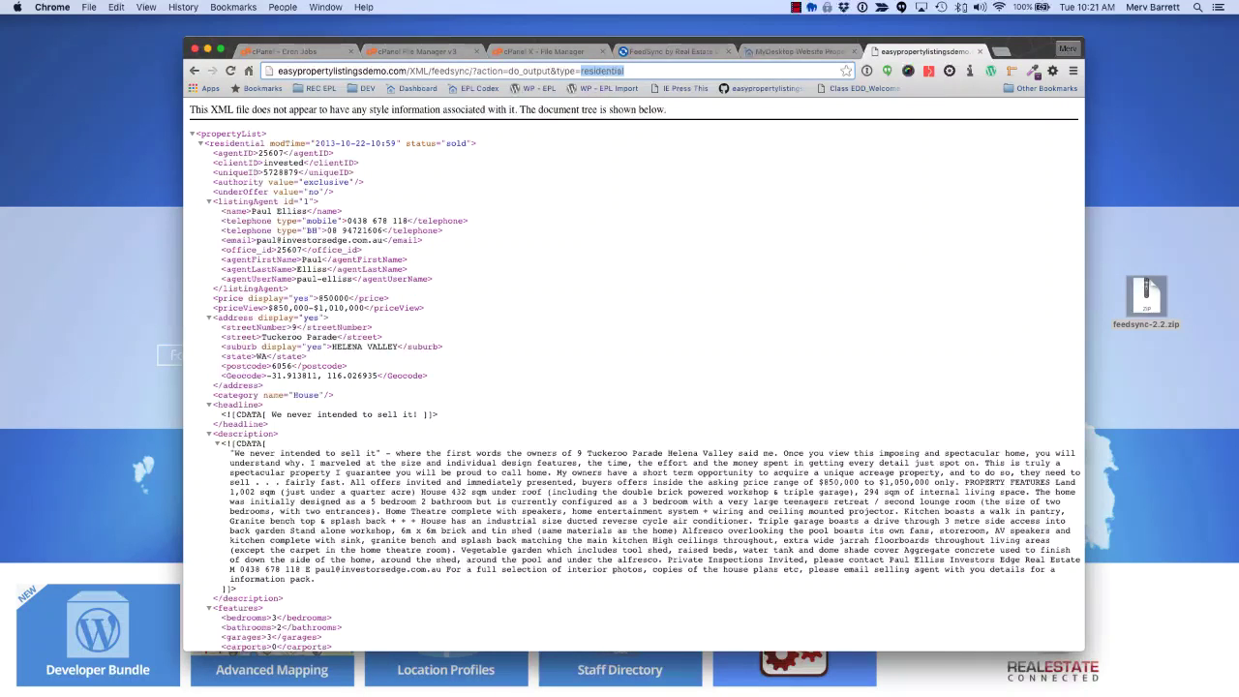
text(rt)
key(BackSpace)
text(ental)
key(Return)
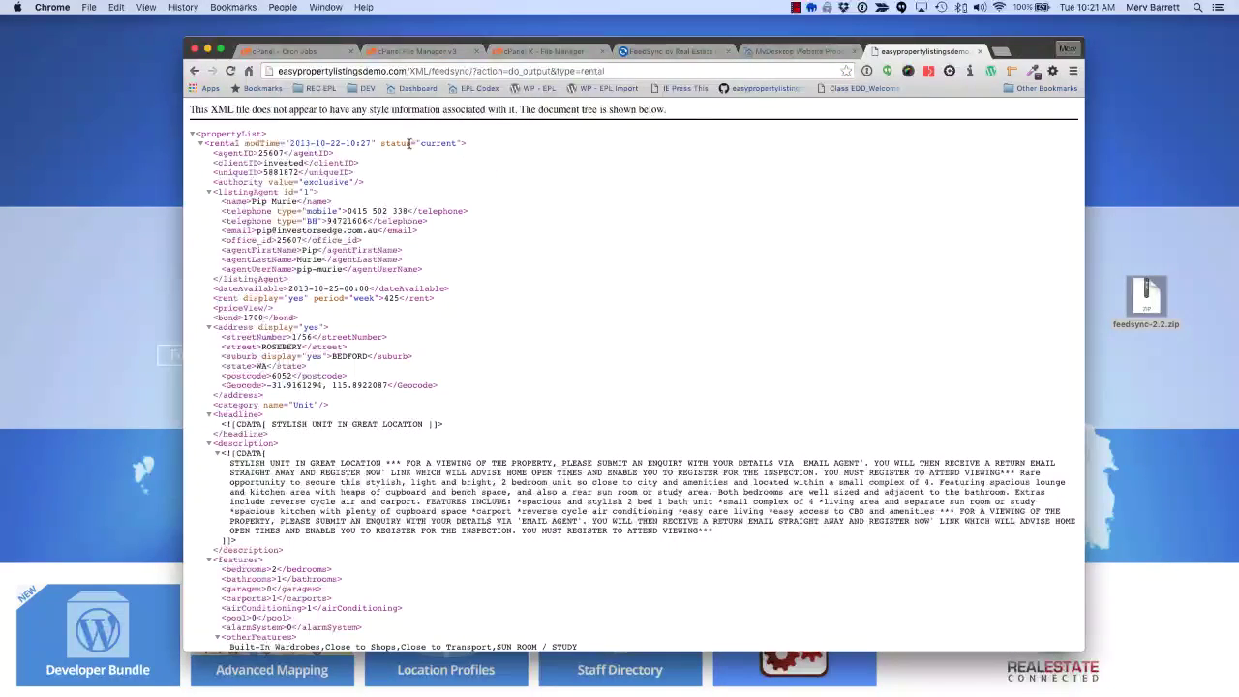
double_click(220, 143)
click(199, 144)
click(199, 153)
- Load the type=land export, inspect its listings, and go back to the Help tab
double_click(594, 72)
text(land)
key(Return)
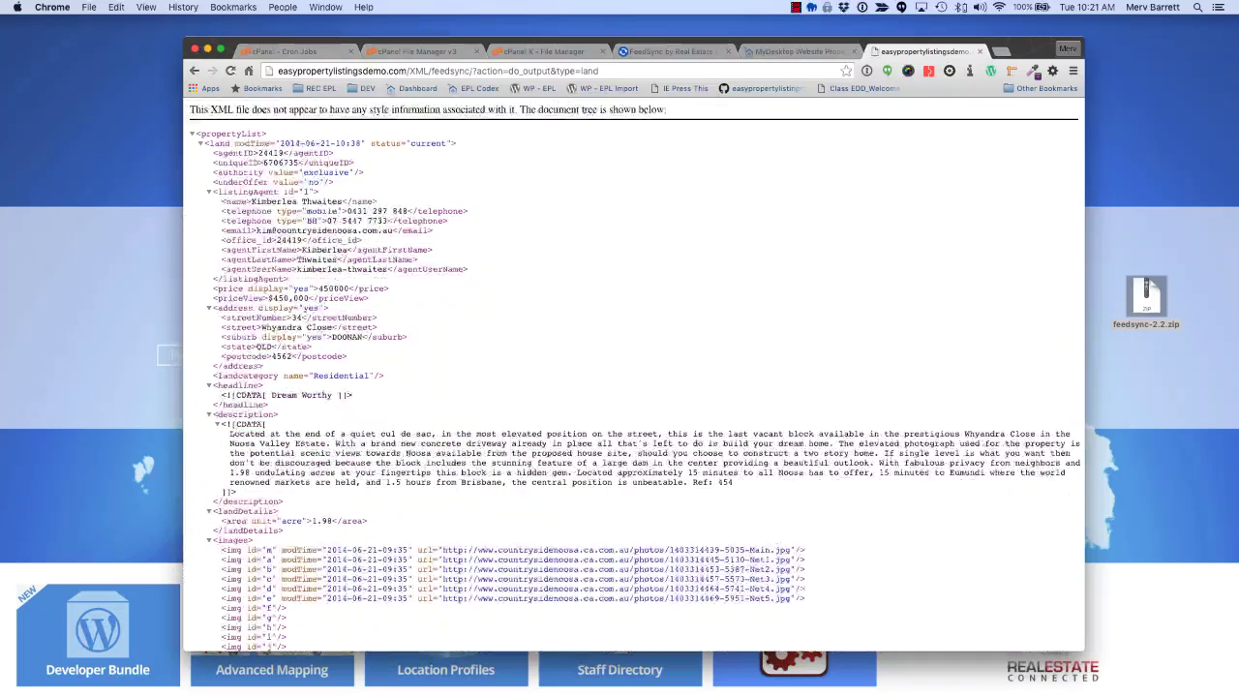
click(201, 145)
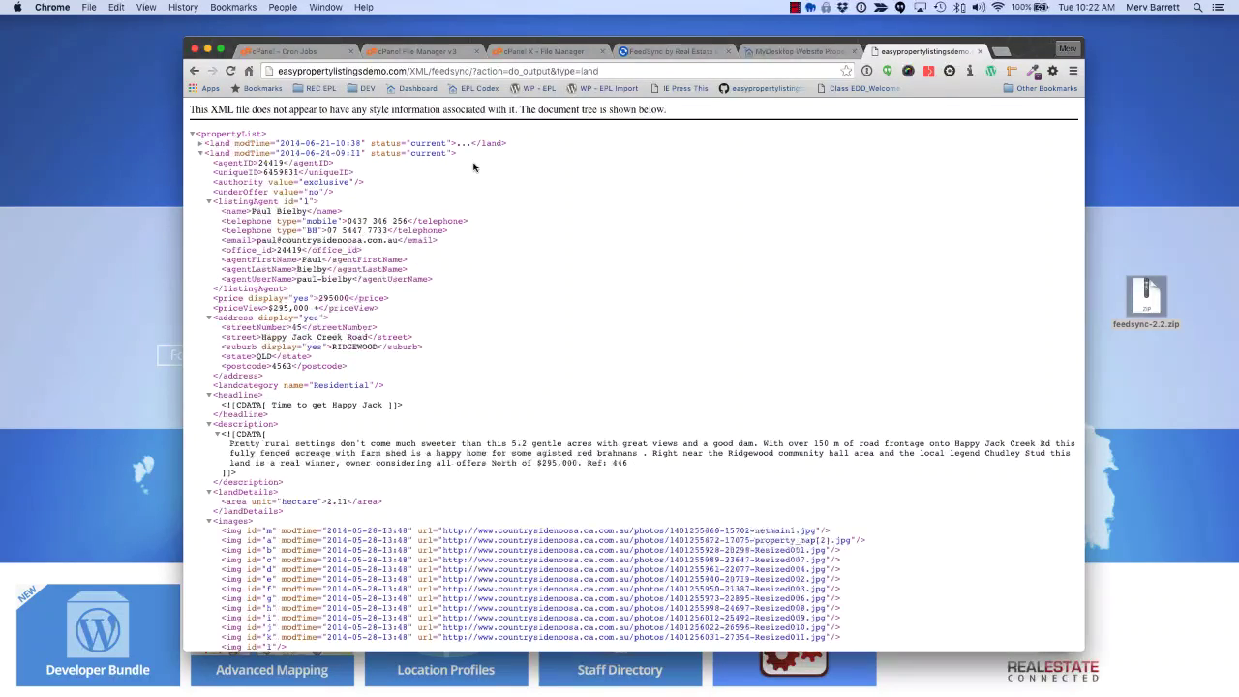
click(662, 54)
- Go from the top of the Help page to FeedSync's Home page
scroll(646, 241, up, 20)
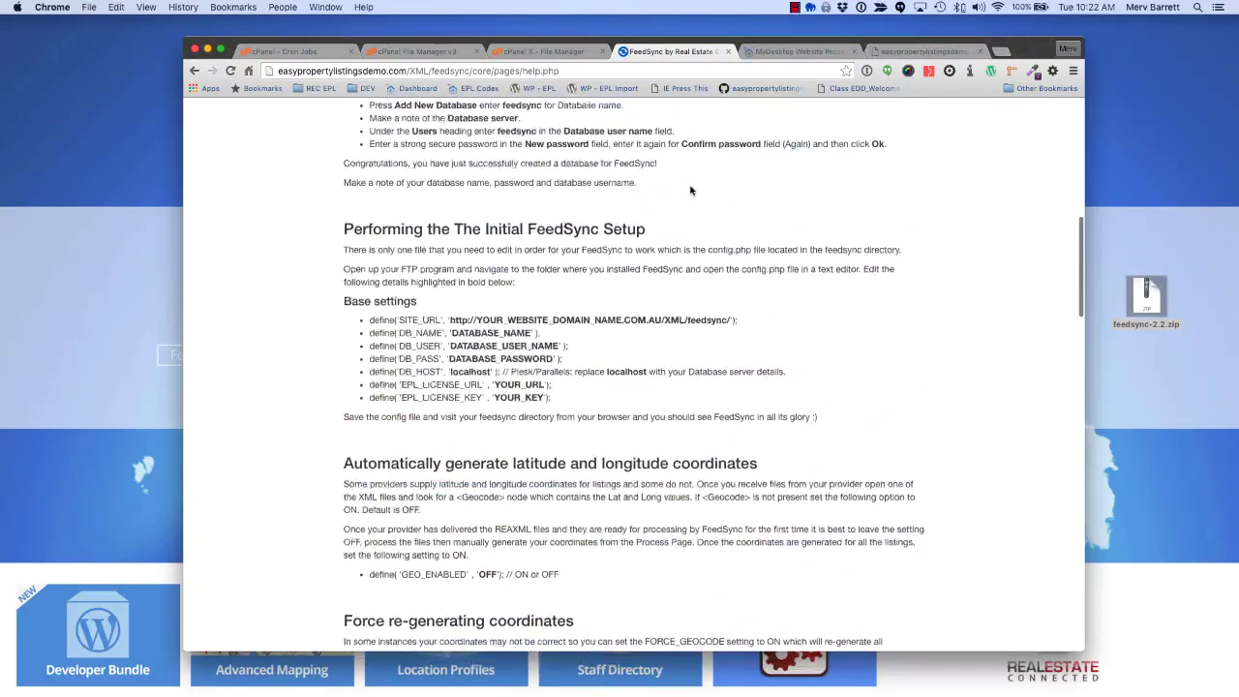
click(711, 129)
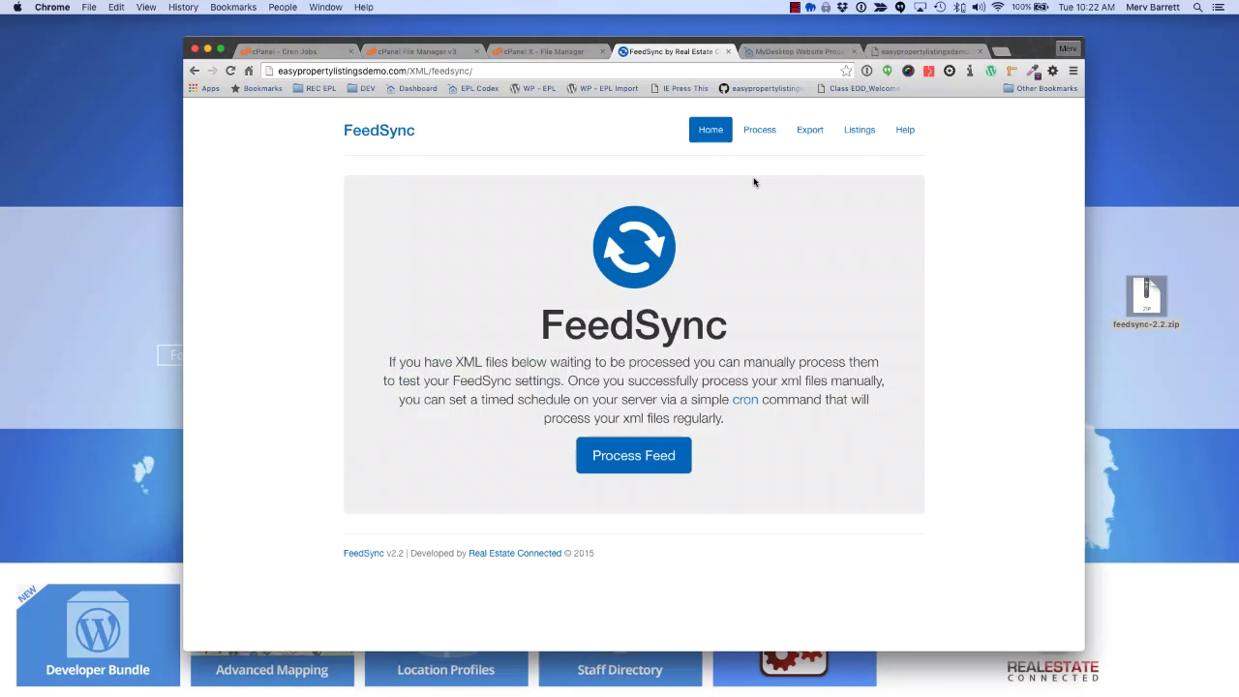